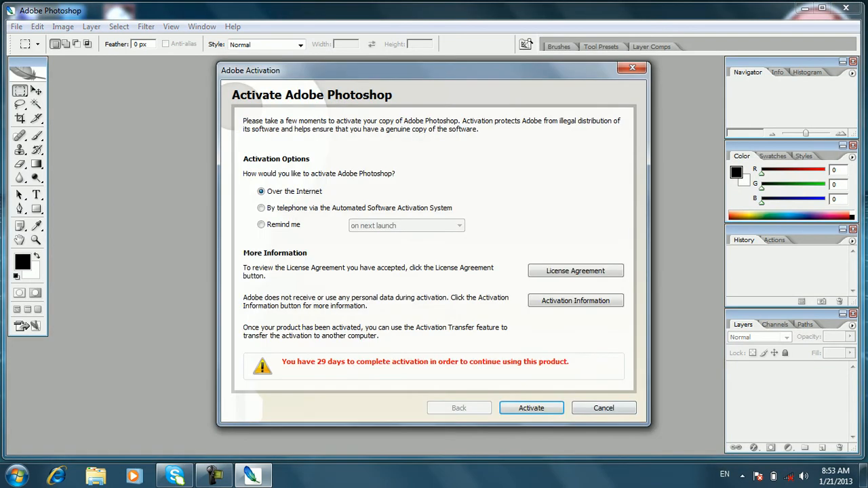
- Cancel the product activation, confirm the cancellation, and close the Welcome Screen
{"action": "left_click", "coordinate": [603, 408]}
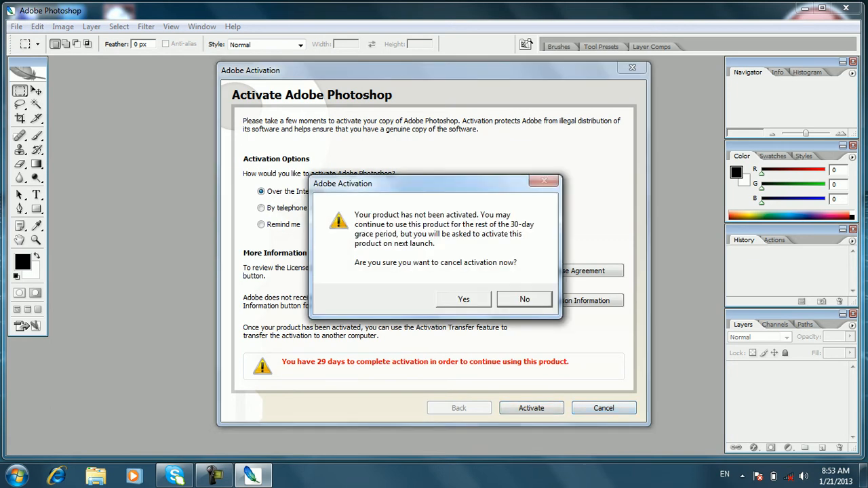
{"action": "left_click", "coordinate": [463, 299]}
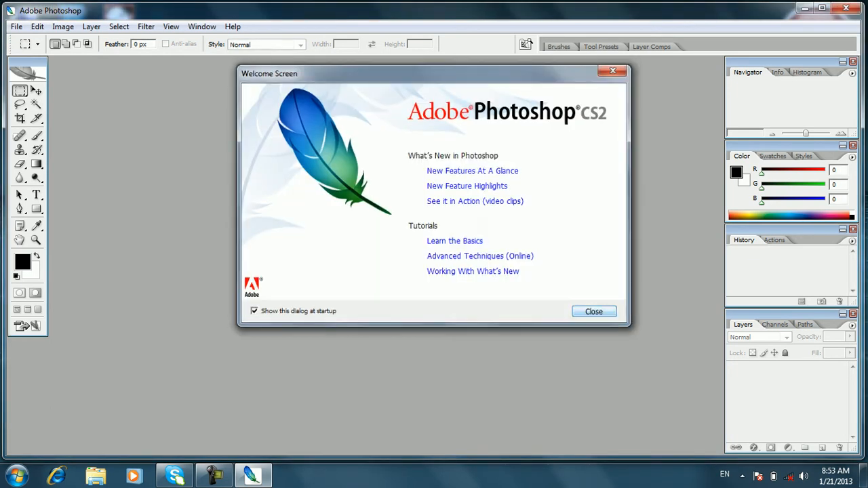
{"action": "left_click", "coordinate": [595, 312]}
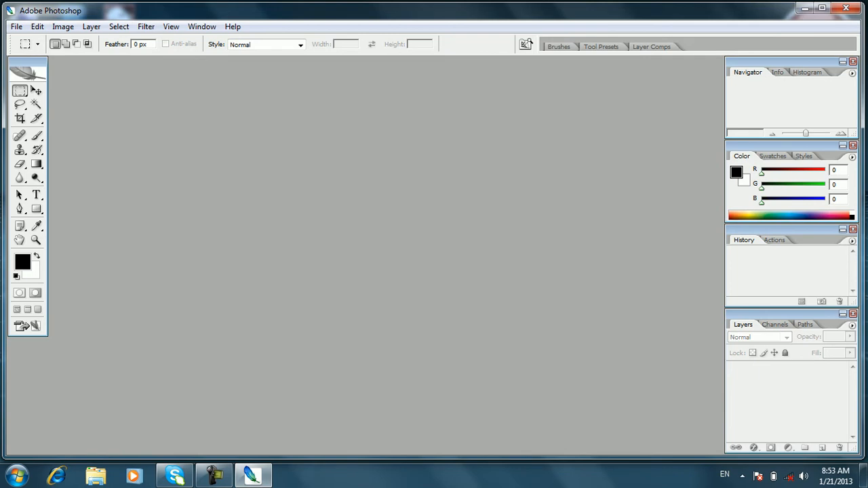
- Choose the Rectangular Marquee Tool and create a white 7 x 5 inch RGB document at 72 pixels/inch, enlarging its window to show the whole canvas
{"action": "right_click", "coordinate": [20, 90]}
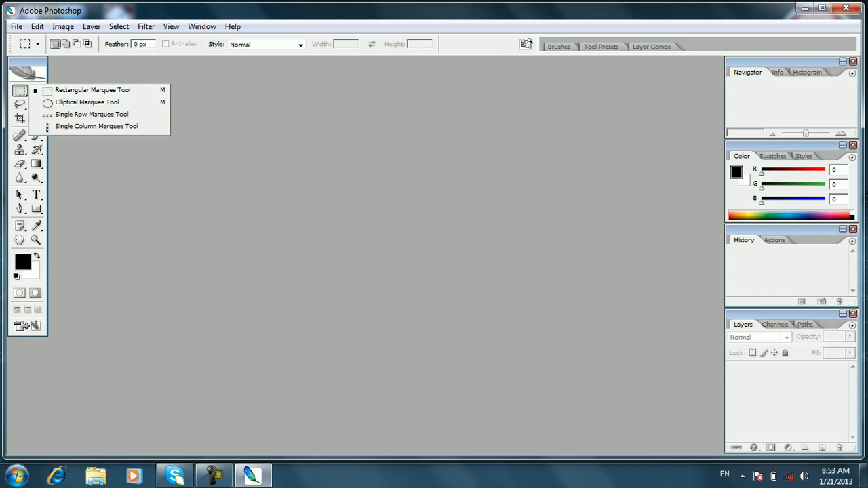
{"action": "left_click", "coordinate": [20, 91]}
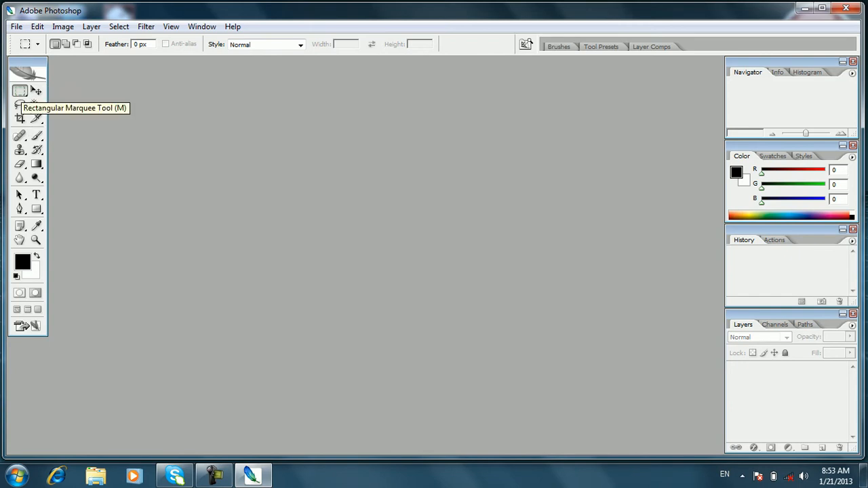
{"action": "key", "text": "ctrl+n"}
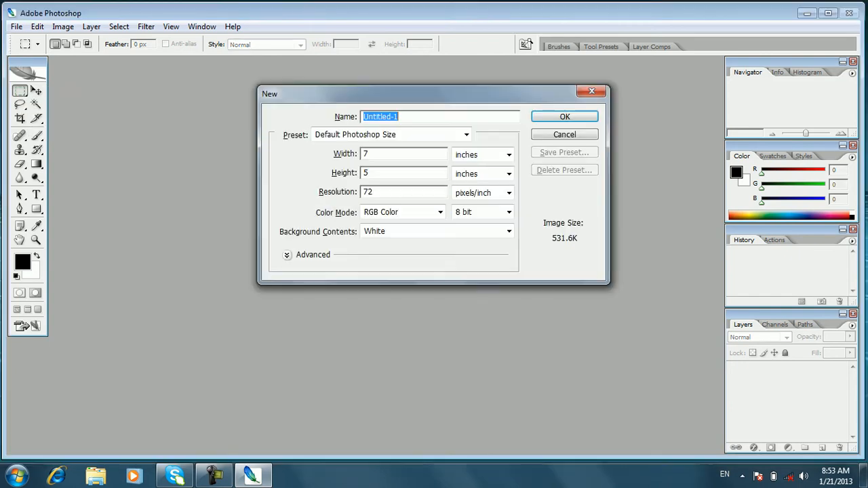
{"action": "key", "text": "Escape"}
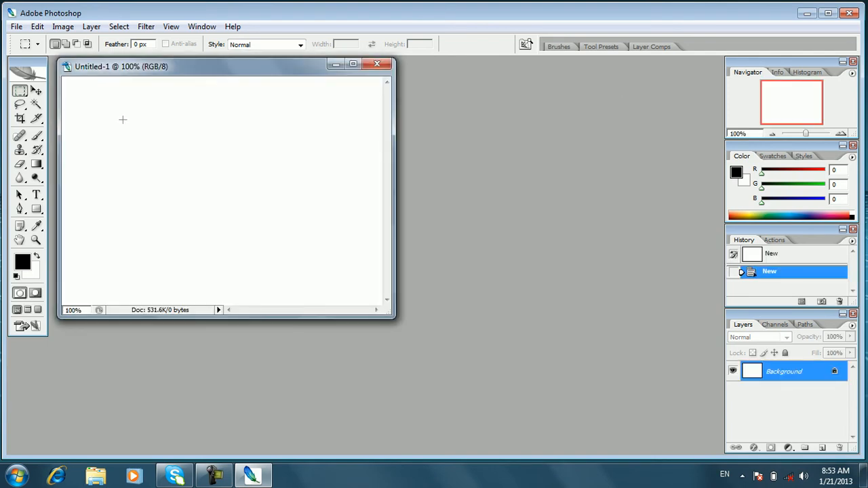
{"action": "left_click_drag", "start_coordinate": [394, 317], "coordinate": [415, 325]}
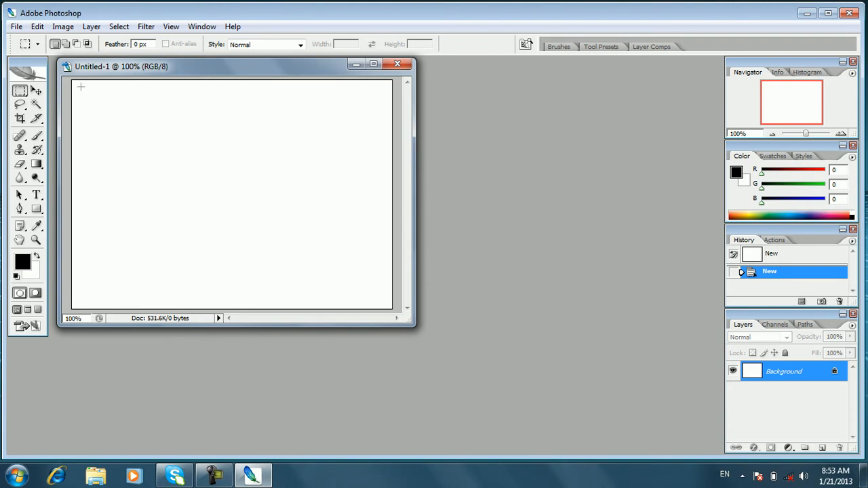
- Draw three rectangular selections in New Selection mode, each replacing the previous one, and deselect
{"action": "left_click_drag", "start_coordinate": [77, 84], "coordinate": [121, 114]}
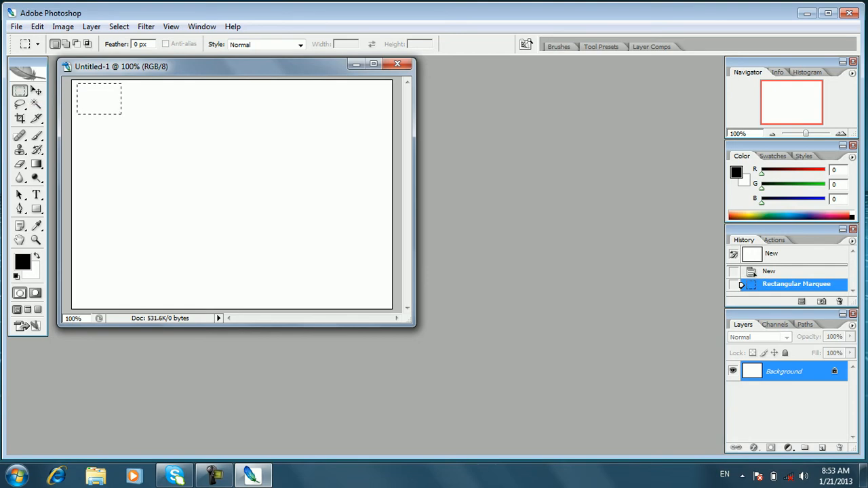
{"action": "left_click", "coordinate": [20, 90]}
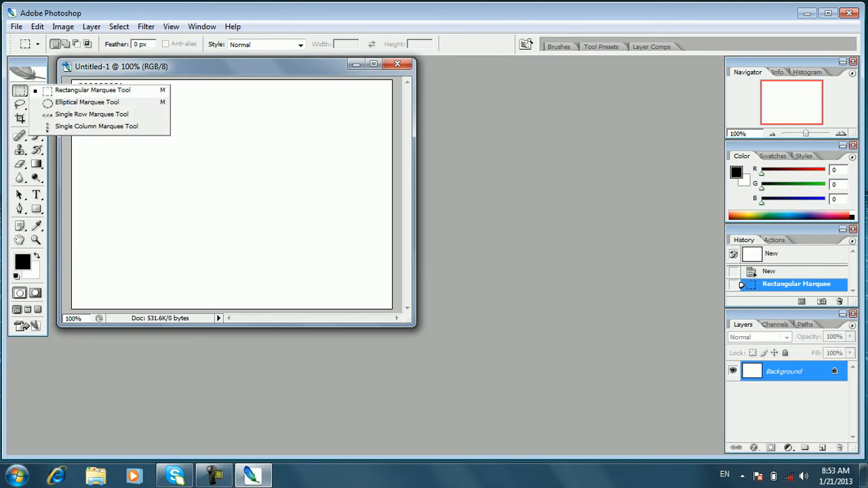
{"action": "left_click", "coordinate": [93, 90]}
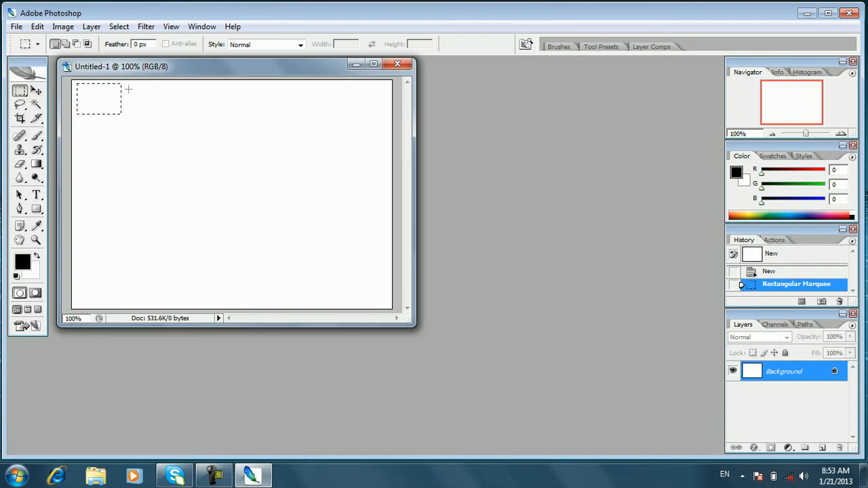
{"action": "left_click_drag", "start_coordinate": [148, 97], "coordinate": [330, 141]}
{"action": "left_click_drag", "start_coordinate": [149, 169], "coordinate": [221, 224]}
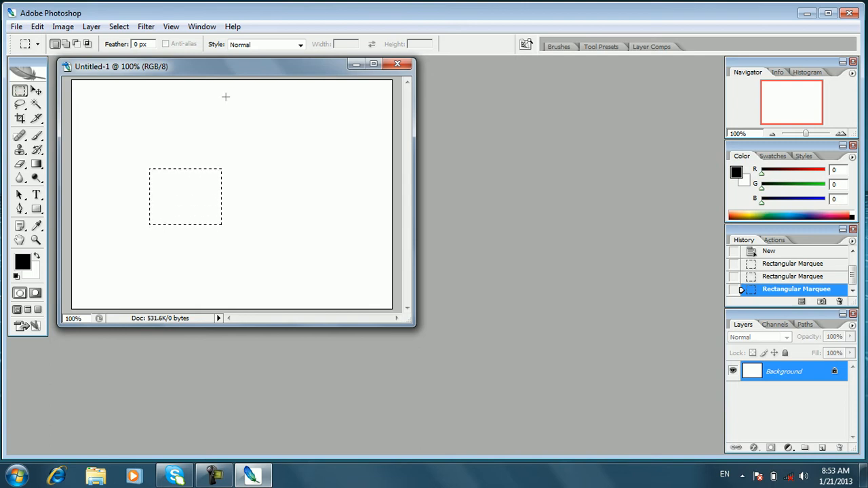
{"action": "key", "text": "ctrl+d"}
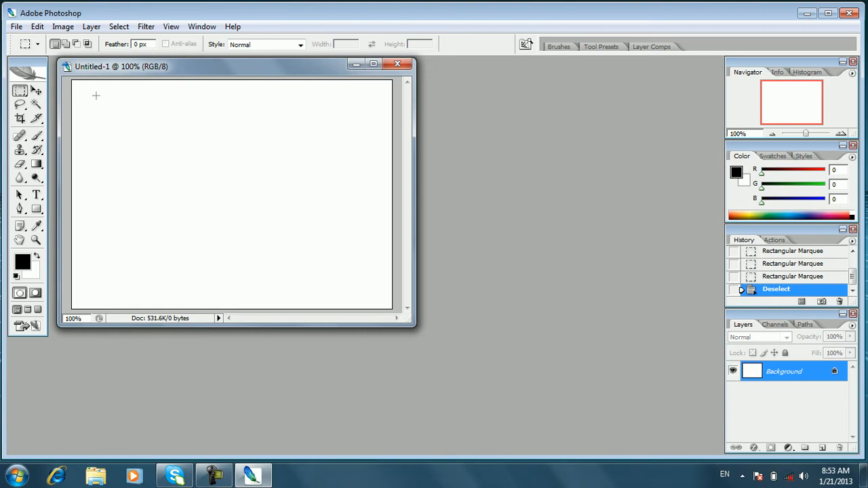
- Repeat the replacing rectangular selections and clear them, draw three separate rectangles kept together diagonally across the canvas, and deselect
{"action": "left_click_drag", "start_coordinate": [81, 88], "coordinate": [141, 141]}
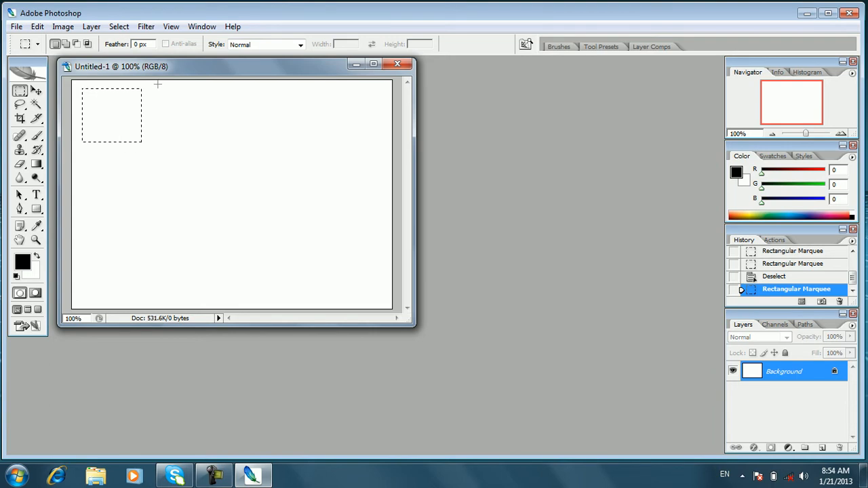
{"action": "left_click_drag", "start_coordinate": [161, 89], "coordinate": [237, 136]}
{"action": "left_click_drag", "start_coordinate": [156, 155], "coordinate": [214, 208]}
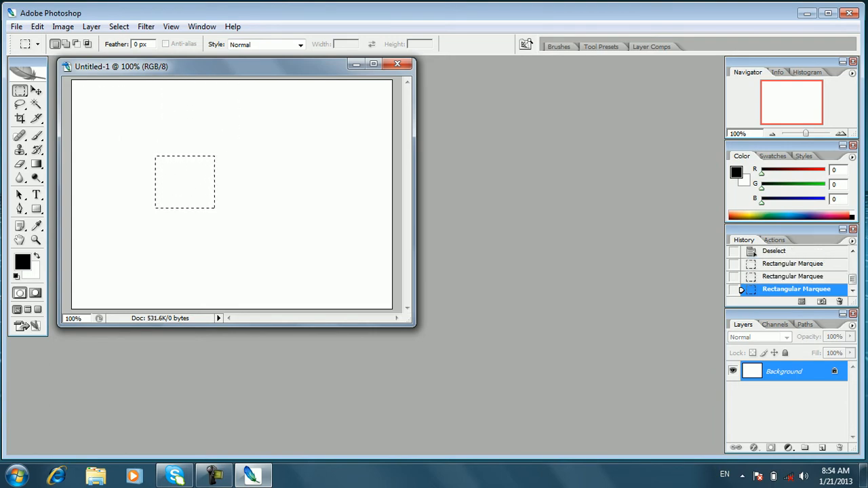
{"action": "left_click", "coordinate": [146, 116]}
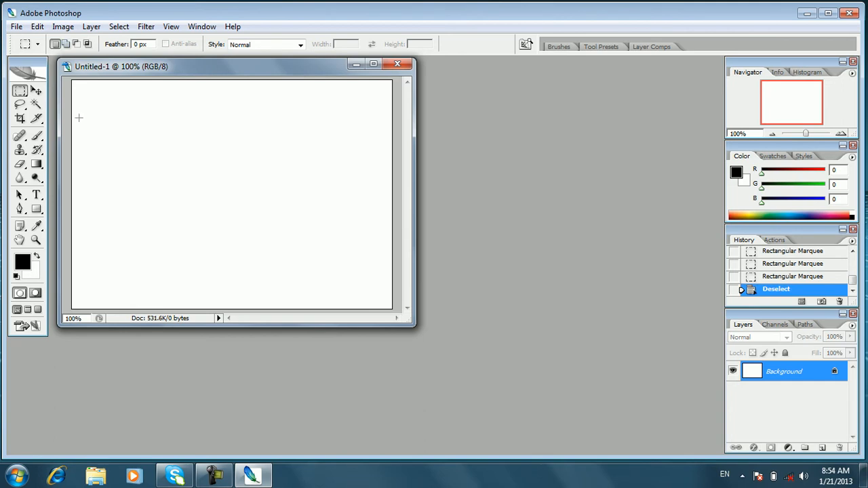
{"action": "left_click_drag", "start_coordinate": [89, 94], "coordinate": [335, 245]}
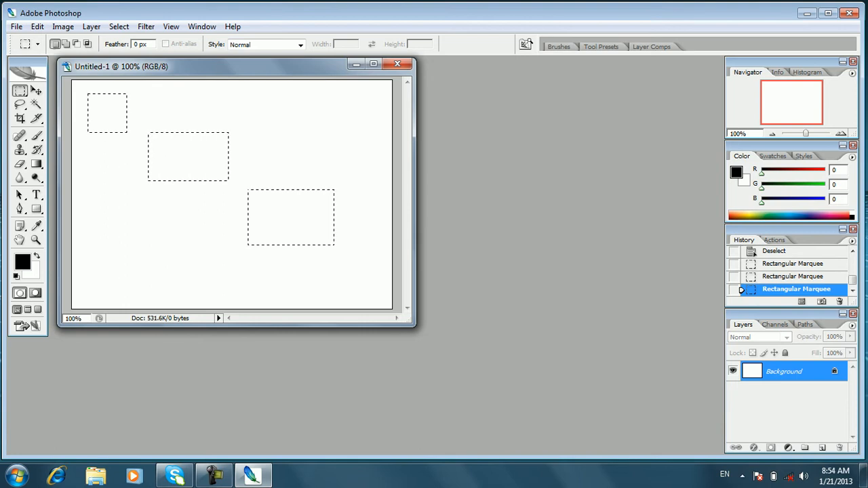
{"action": "left_click", "coordinate": [245, 184]}
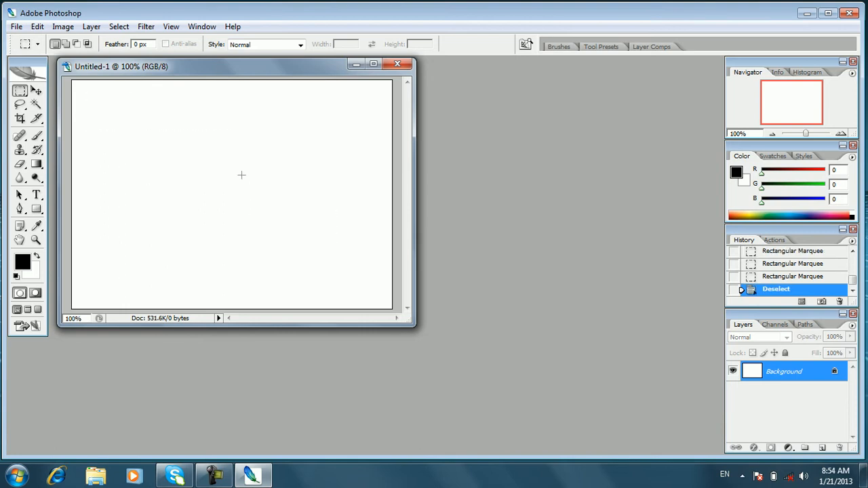
- Using Add to Selection mode, draw five rectangles with the two largest overlapping in the lower half of the canvas, and deselect
{"action": "left_click", "coordinate": [66, 44]}
{"action": "left_click_drag", "start_coordinate": [143, 115], "coordinate": [153, 117]}
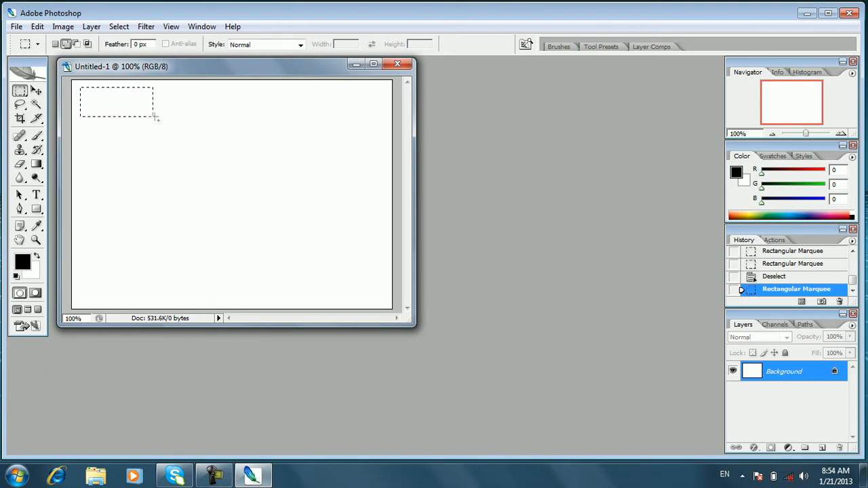
{"action": "left_click_drag", "start_coordinate": [164, 85], "coordinate": [235, 116]}
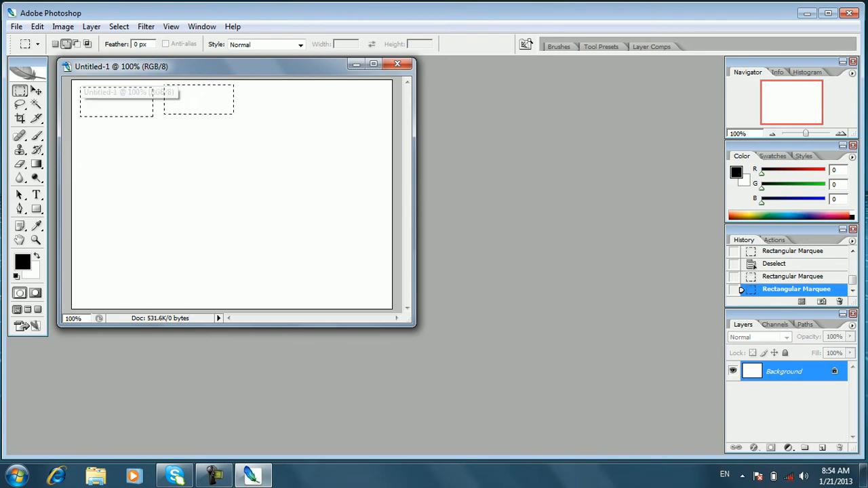
{"action": "left_click_drag", "start_coordinate": [77, 126], "coordinate": [147, 188]}
{"action": "left_click_drag", "start_coordinate": [192, 152], "coordinate": [293, 242]}
{"action": "left_click_drag", "start_coordinate": [260, 184], "coordinate": [368, 262]}
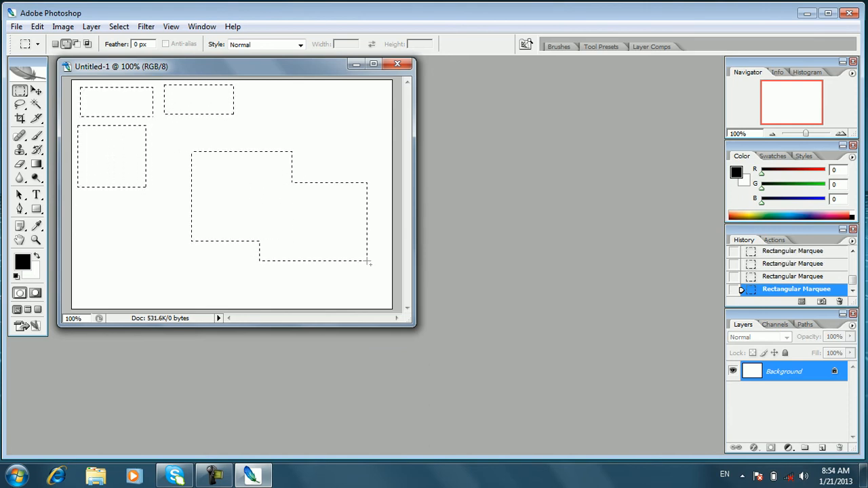
{"action": "key", "text": "ctrl+d"}
- In New Selection mode, select a full-width strip along the canvas's upper edge, fill it with a vertical black-to-white gradient, and deselect
{"action": "left_click", "coordinate": [55, 44]}
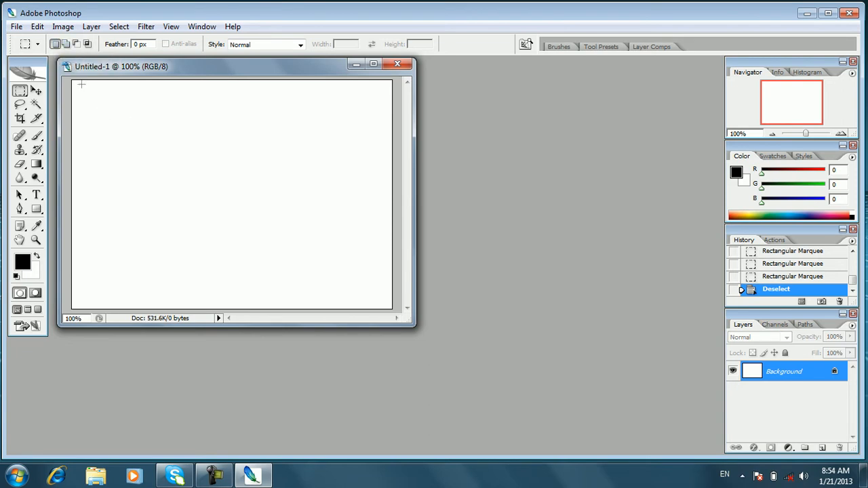
{"action": "left_click_drag", "start_coordinate": [79, 85], "coordinate": [399, 114]}
{"action": "key", "text": "g"}
{"action": "left_click_drag", "start_coordinate": [189, 82], "coordinate": [180, 309]}
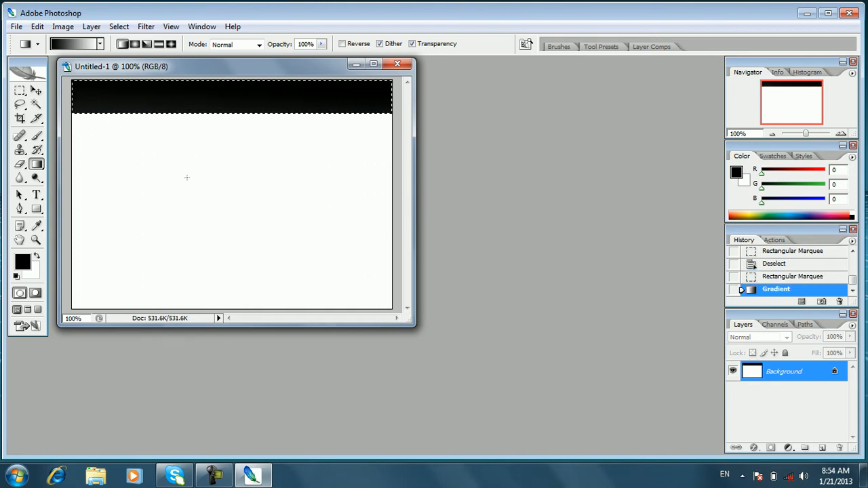
{"action": "key", "text": "ctrl+d"}
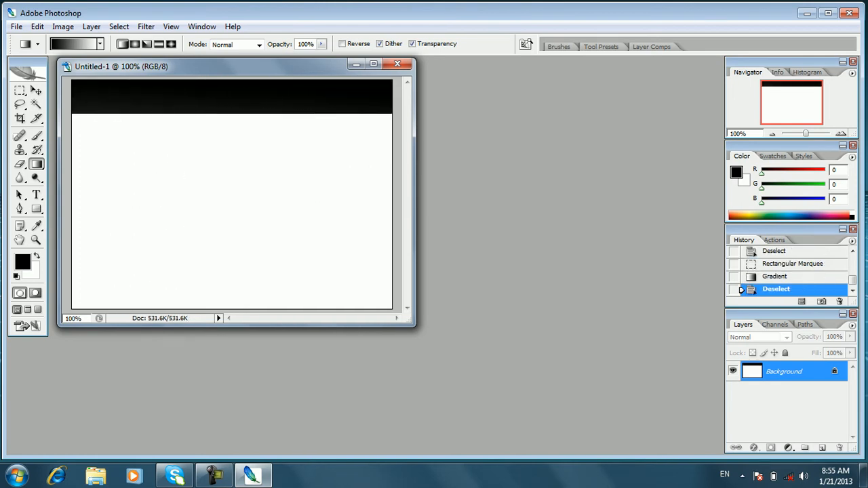
- Draw rectangular selections below the black strip in Add to Selection mode, ending with a full-width band across the middle, and deselect
{"action": "left_click", "coordinate": [20, 91]}
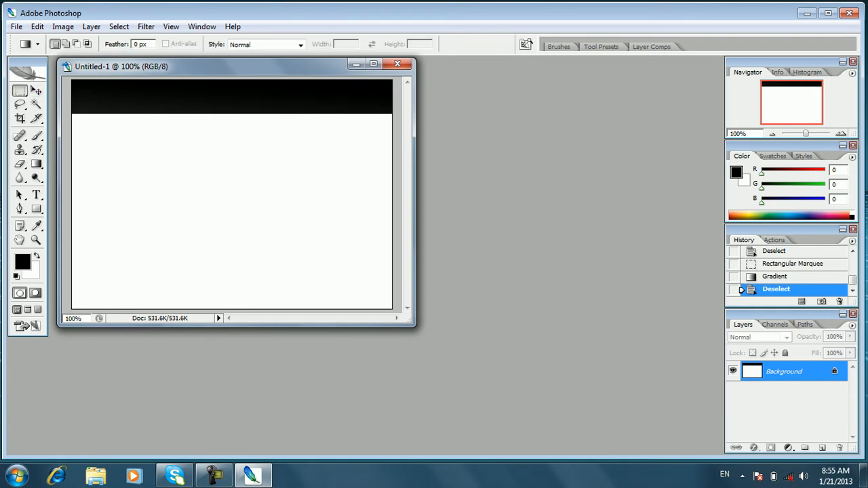
{"action": "left_click", "coordinate": [66, 44]}
{"action": "left_click_drag", "start_coordinate": [75, 177], "coordinate": [226, 216]}
{"action": "key", "text": "ctrl+d"}
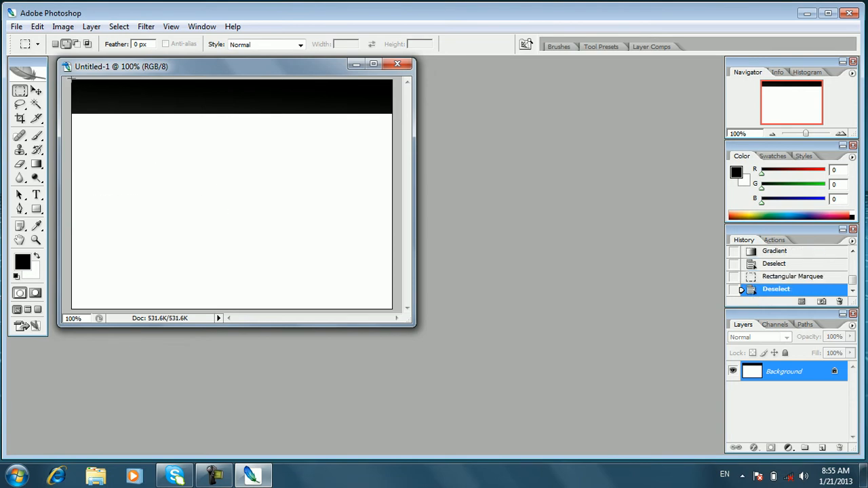
{"action": "left_click_drag", "start_coordinate": [71, 170], "coordinate": [397, 209]}
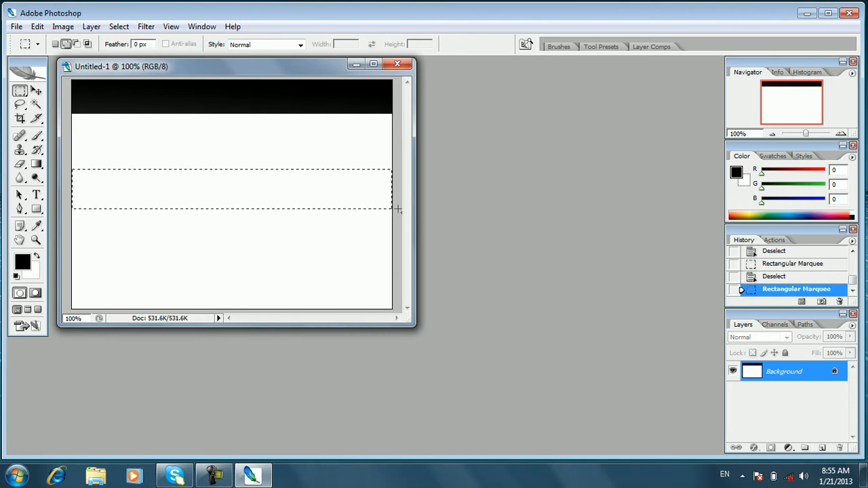
{"action": "key", "text": "ctrl+d"}
- Undo the recent selections and the gradient fill to restore the blank white canvas
{"action": "key", "text": "alt"}
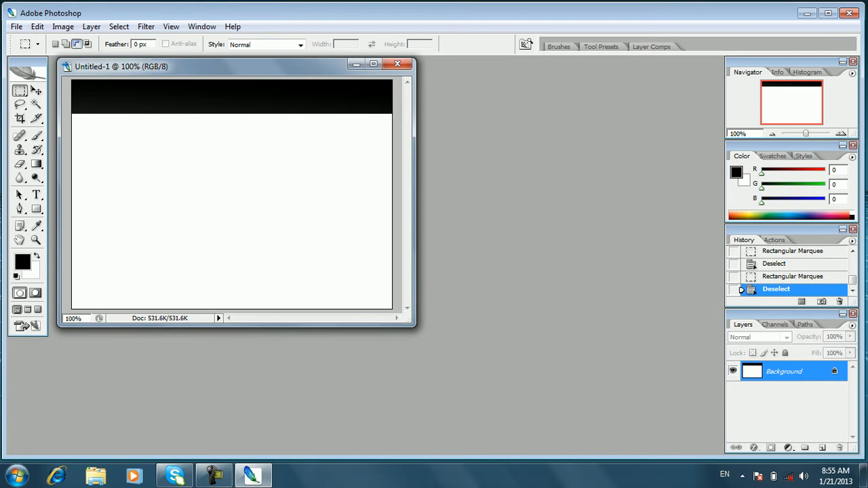
{"action": "key", "text": "ctrl+alt+z"}
{"action": "key", "text": "ctrl+alt+z"}
{"action": "key", "text": "ctrl+alt+z"}
{"action": "key", "text": "ctrl+alt+z"}
{"action": "key", "text": "ctrl+alt+z"}
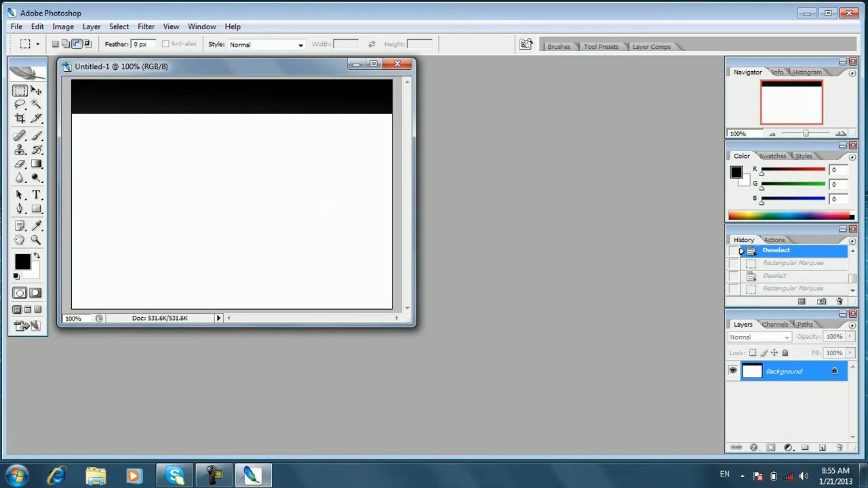
{"action": "key", "text": "ctrl+alt+z"}
{"action": "key", "text": "ctrl+alt+z"}
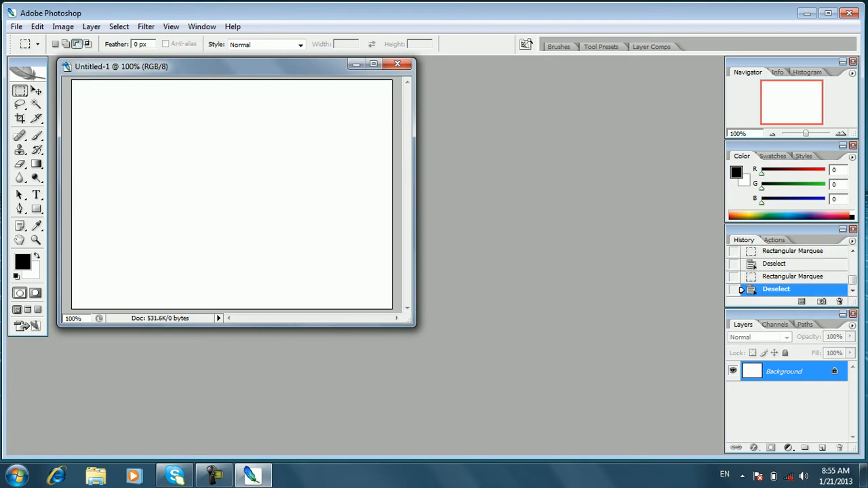
- Combine overlapping rectangles into one large stepped selection over the middle of the canvas with Add to Selection mode
{"action": "left_click_drag", "start_coordinate": [103, 103], "coordinate": [195, 145]}
{"action": "left_click", "coordinate": [66, 44]}
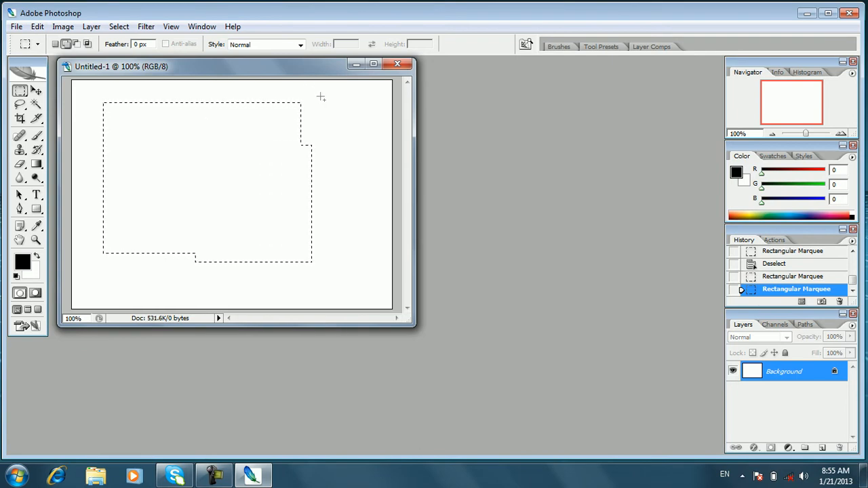
{"action": "left_click_drag", "start_coordinate": [276, 267], "coordinate": [167, 286]}
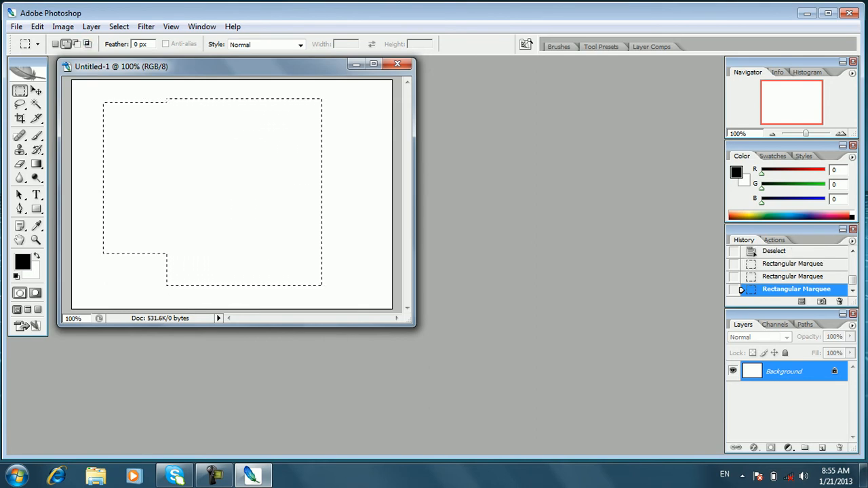
- Use Subtract from Selection mode to remove most of the stepped selection and part of the remaining strip, and deselect
{"action": "left_click", "coordinate": [76, 44]}
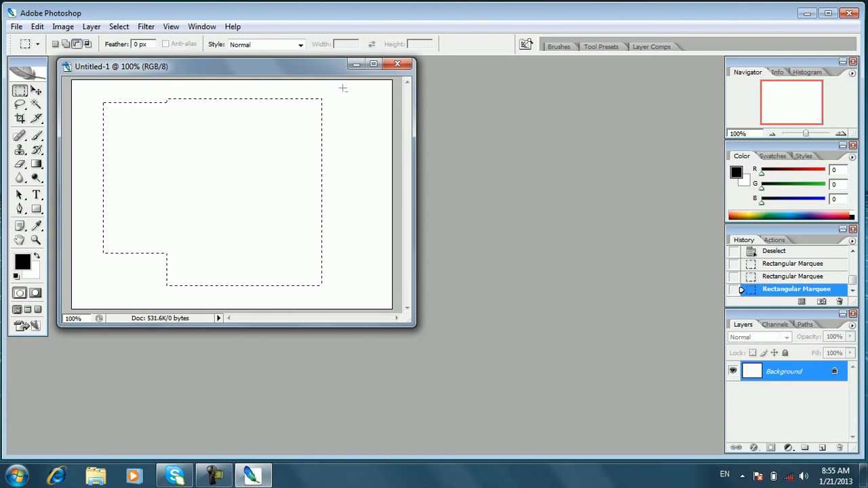
{"action": "left_click_drag", "start_coordinate": [341, 92], "coordinate": [150, 293]}
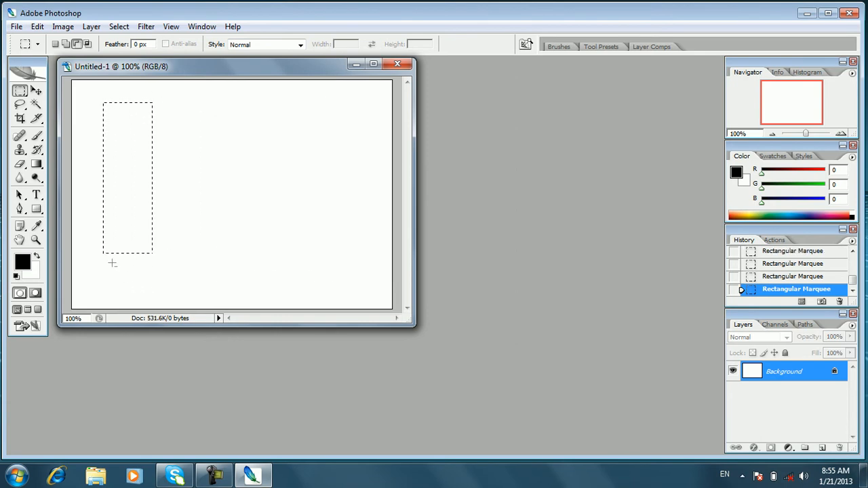
{"action": "left_click_drag", "start_coordinate": [84, 165], "coordinate": [213, 268]}
{"action": "key", "text": "ctrl+d"}
- Select the whole canvas and subtract a slightly smaller inner rectangle to leave a thin border selection around the edges
{"action": "left_click_drag", "start_coordinate": [127, 116], "coordinate": [398, 314]}
{"action": "left_click_drag", "start_coordinate": [132, 123], "coordinate": [163, 141]}
{"action": "left_click_drag", "start_coordinate": [375, 295], "coordinate": [385, 304]}
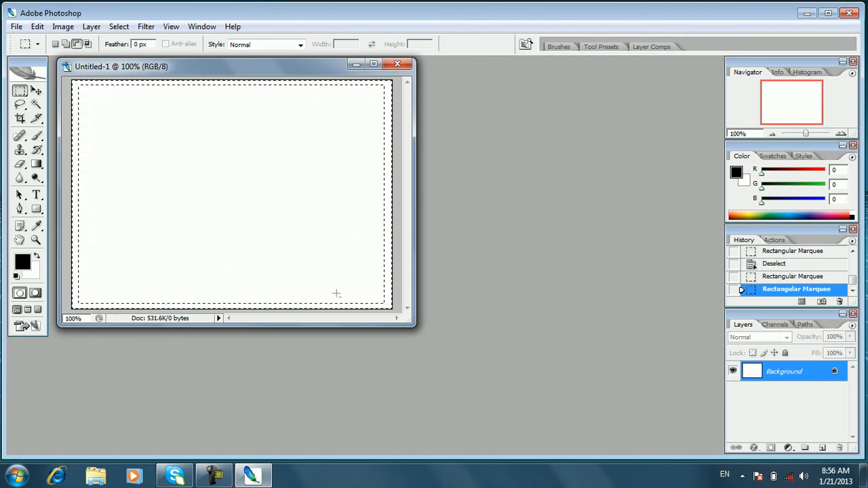
- Fill the thin border selection around the canvas with solid black using the Gradient tool, and deselect
{"action": "key", "text": "g"}
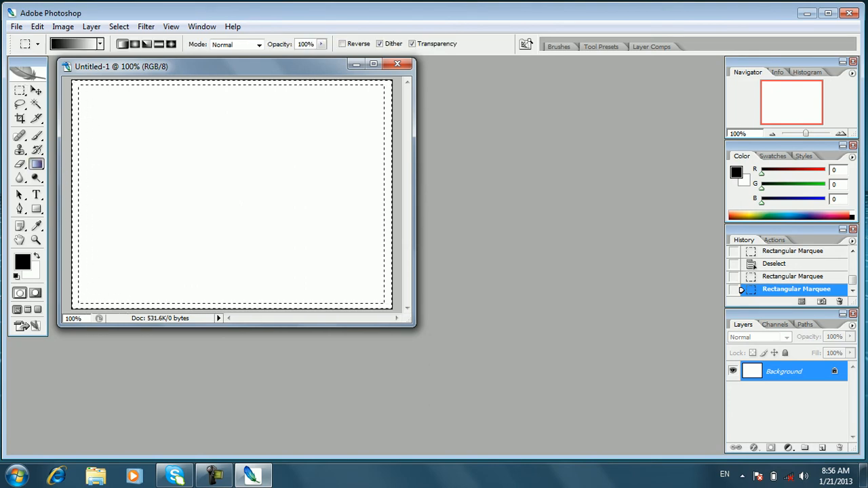
{"action": "left_click_drag", "start_coordinate": [166, 126], "coordinate": [391, 252]}
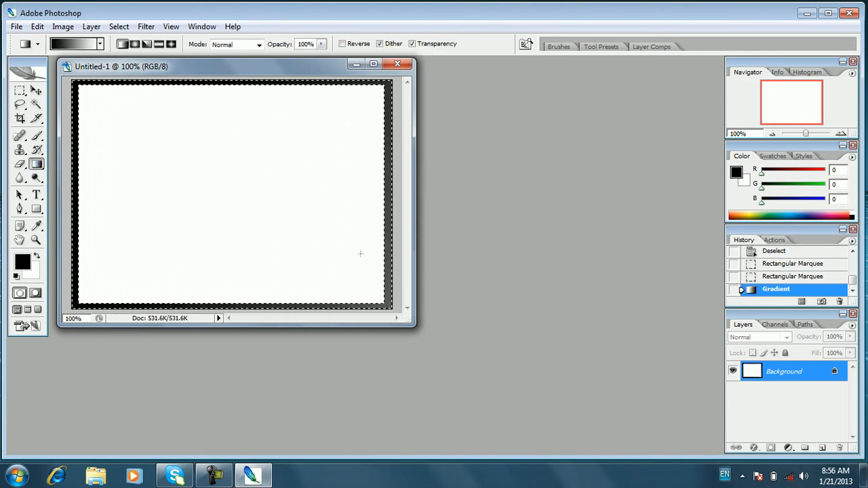
{"action": "left_click_drag", "start_coordinate": [341, 230], "coordinate": [392, 271]}
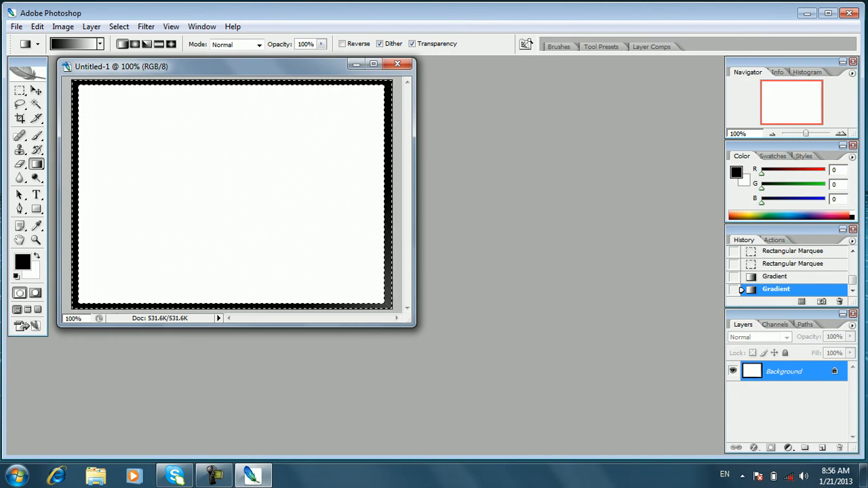
{"action": "left_click_drag", "start_coordinate": [387, 290], "coordinate": [388, 292]}
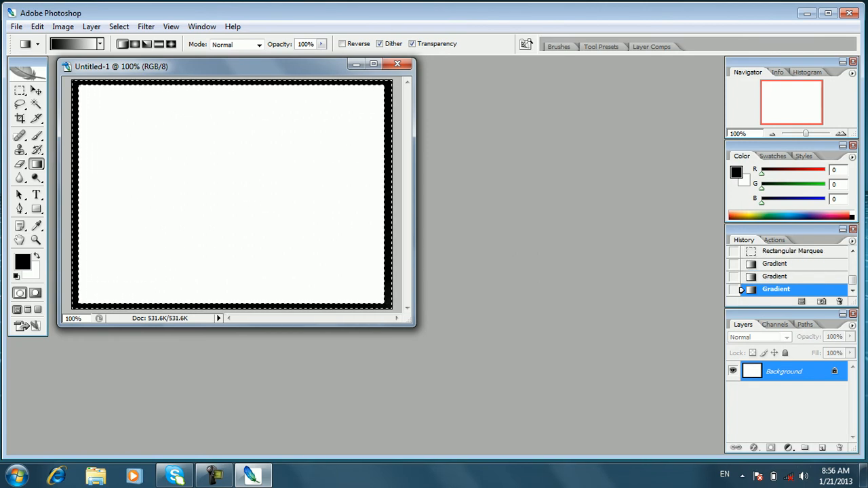
{"action": "key", "text": "ctrl+d"}
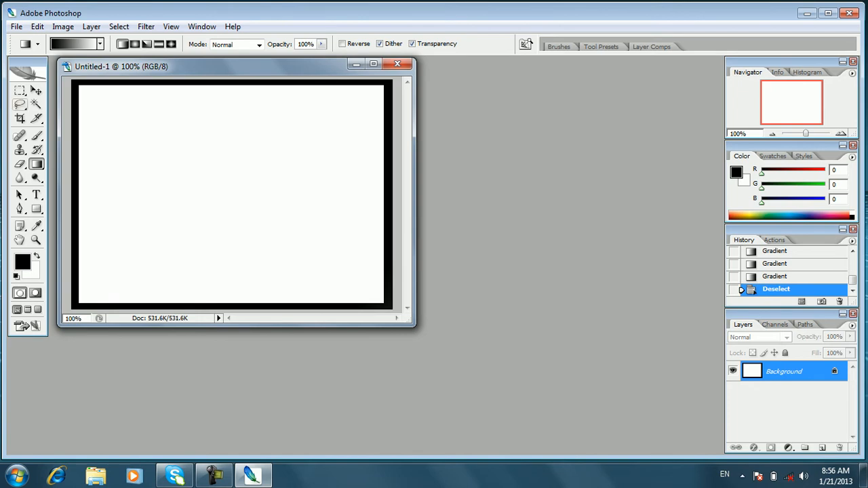
- Select a rectangle in the middle of the canvas, subtract its lower-right part with the Rectangular Marquee, and deselect
{"action": "left_click", "coordinate": [20, 90]}
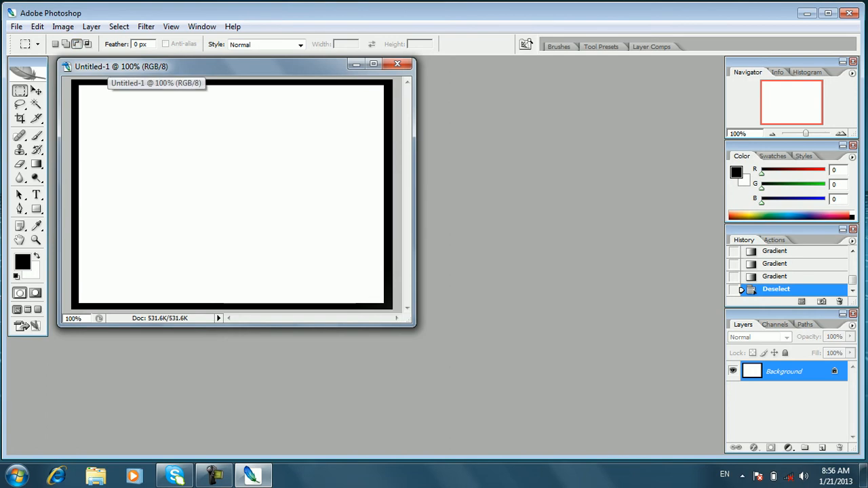
{"action": "left_click_drag", "start_coordinate": [128, 128], "coordinate": [256, 245]}
{"action": "left_click_drag", "start_coordinate": [202, 175], "coordinate": [284, 243]}
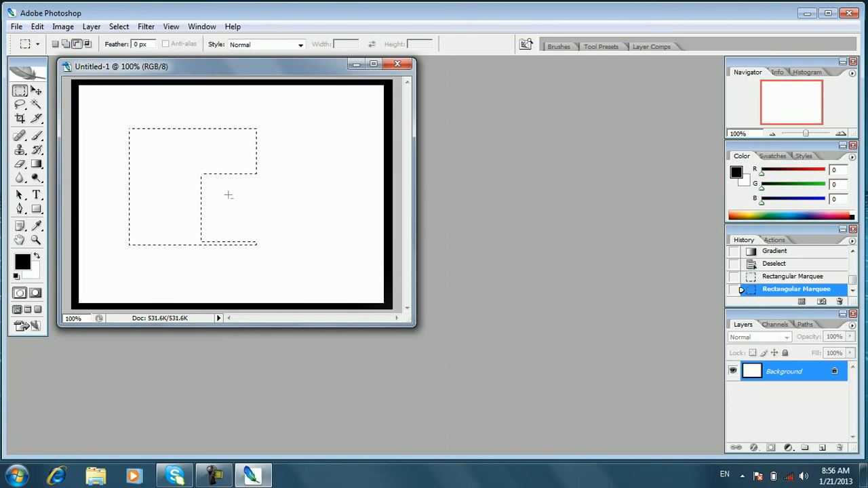
{"action": "key", "text": "ctrl+d"}
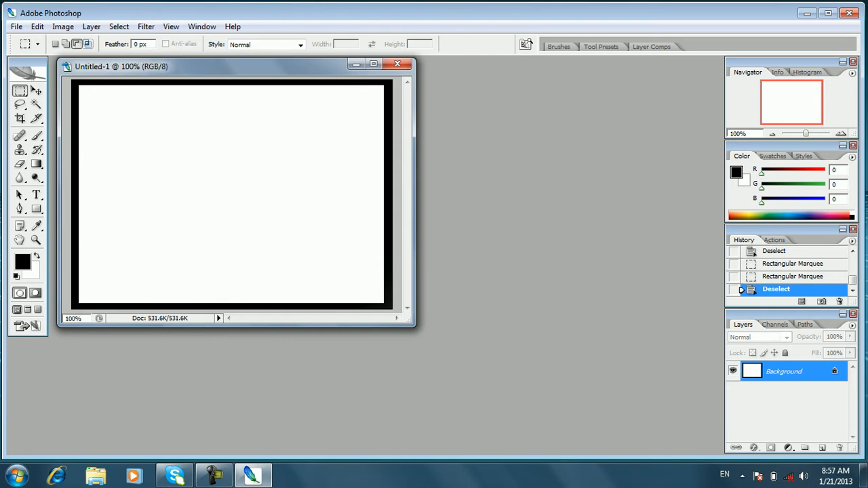
- Use Intersect with Selection mode to reduce a large rectangle to a thin strip along its upper edge, and deselect
{"action": "left_click", "coordinate": [87, 44]}
{"action": "left_click_drag", "start_coordinate": [204, 193], "coordinate": [331, 247]}
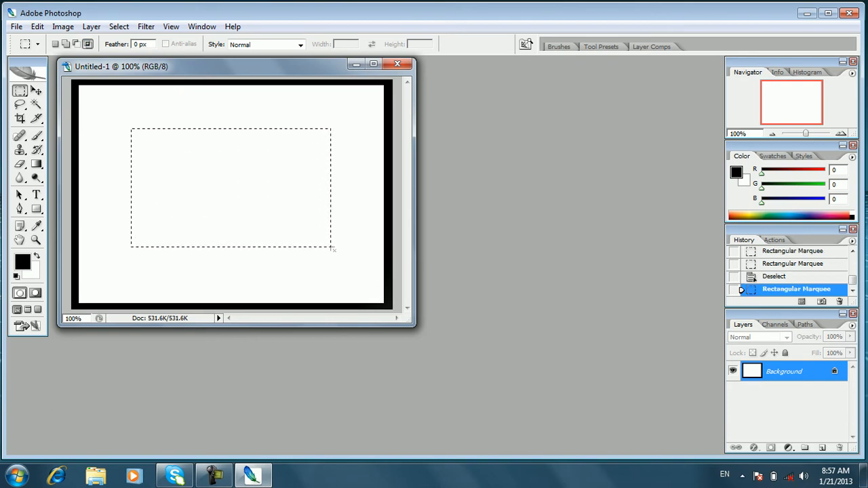
{"action": "left_click_drag", "start_coordinate": [221, 97], "coordinate": [307, 130]}
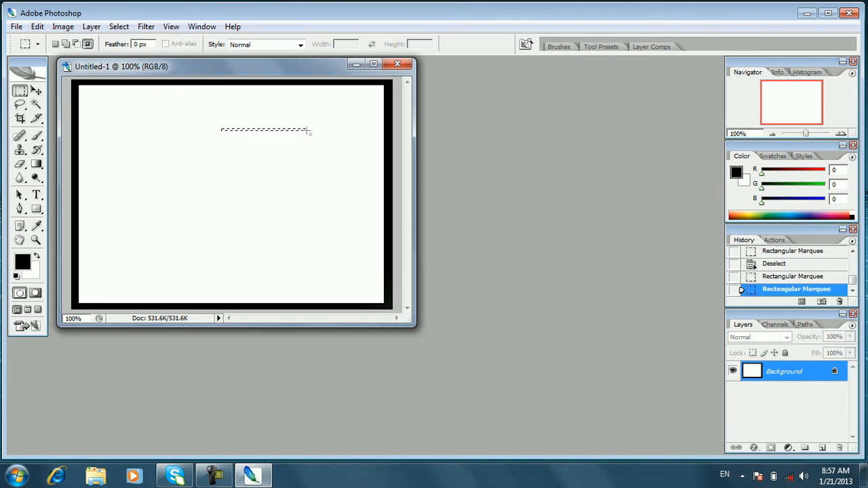
{"action": "left_click", "coordinate": [261, 151]}
- Select a large rectangle and intersect it with successively smaller ones down to a tiny selection, and deselect
{"action": "left_click_drag", "start_coordinate": [119, 105], "coordinate": [292, 243]}
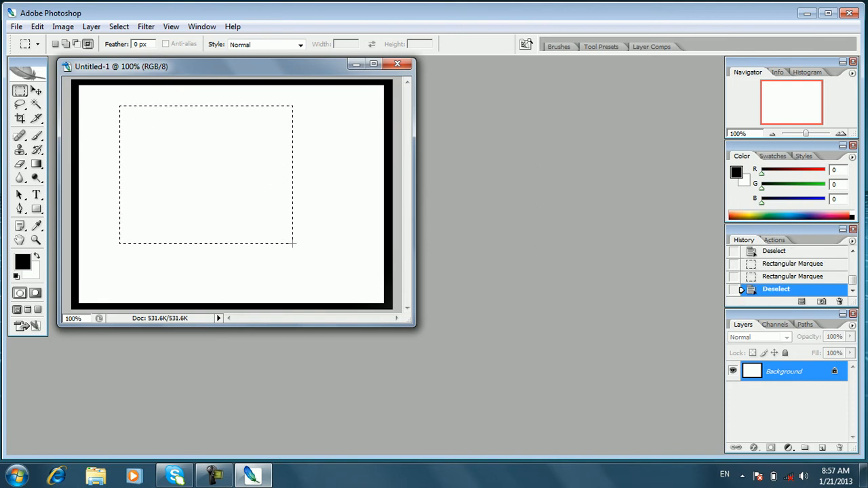
{"action": "left_click_drag", "start_coordinate": [139, 125], "coordinate": [293, 242]}
{"action": "left_click_drag", "start_coordinate": [178, 144], "coordinate": [258, 216]}
{"action": "mouse_move", "coordinate": [197, 164]}
{"action": "left_mouse_down"}
{"action": "mouse_move", "coordinate": [243, 212]}
{"action": "mouse_move", "coordinate": [224, 190]}
{"action": "left_mouse_up"}
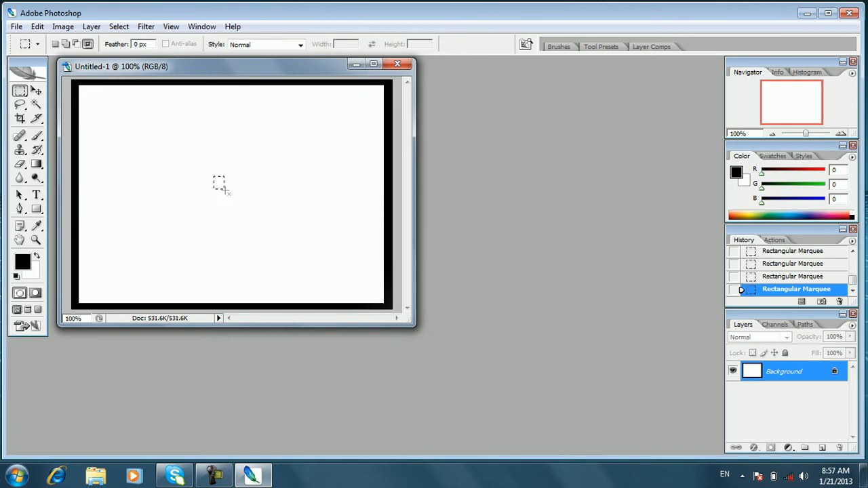
{"action": "left_click", "coordinate": [224, 191]}
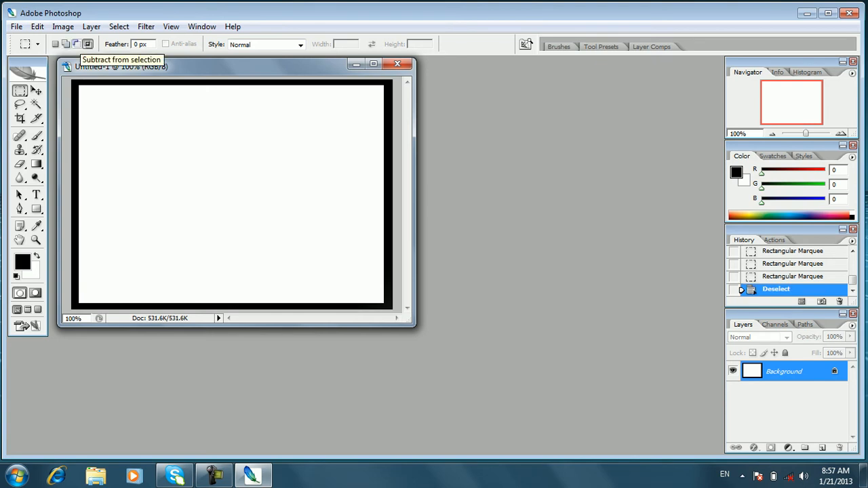
- Switch the marquee to New Selection mode and open Image 0337 from the first folder on the lessons (D:) drive
{"action": "left_click", "coordinate": [55, 43]}
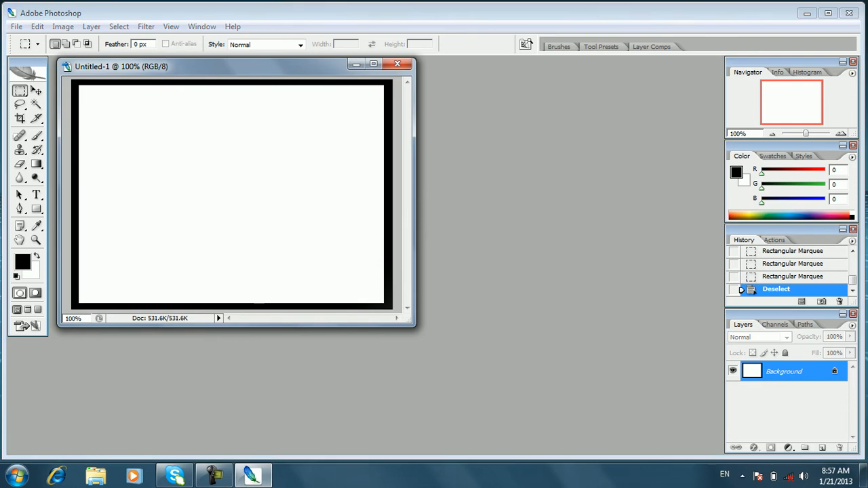
{"action": "key", "text": "ctrl+o"}
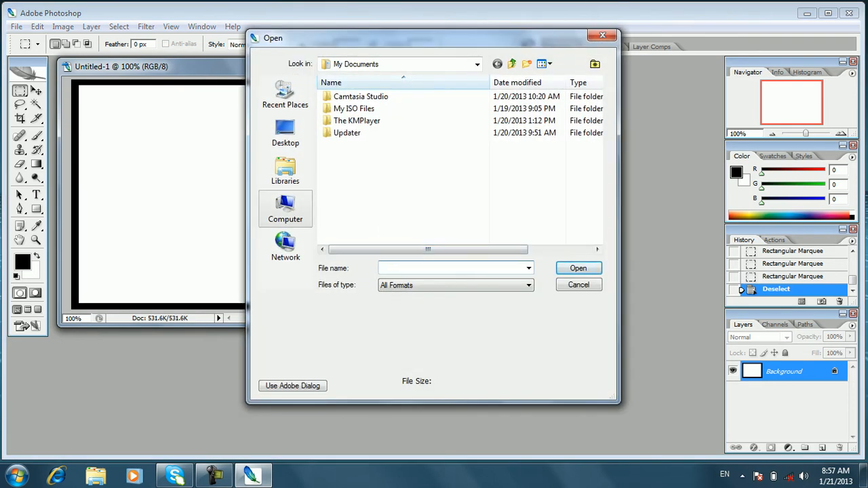
{"action": "left_click", "coordinate": [286, 209]}
{"action": "double_click", "coordinate": [380, 140]}
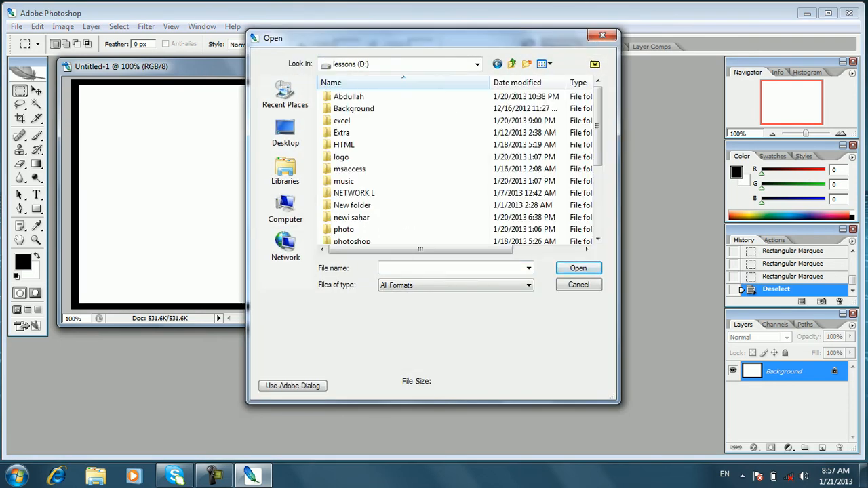
{"action": "double_click", "coordinate": [349, 96]}
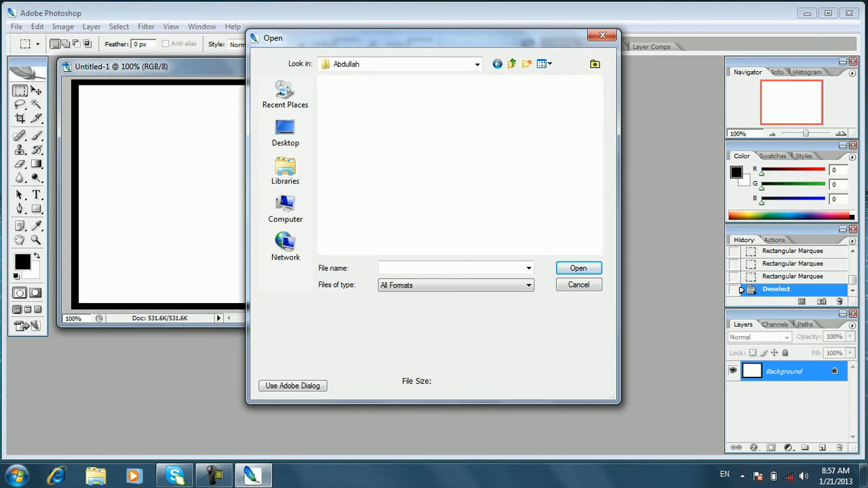
{"action": "left_click", "coordinate": [352, 112]}
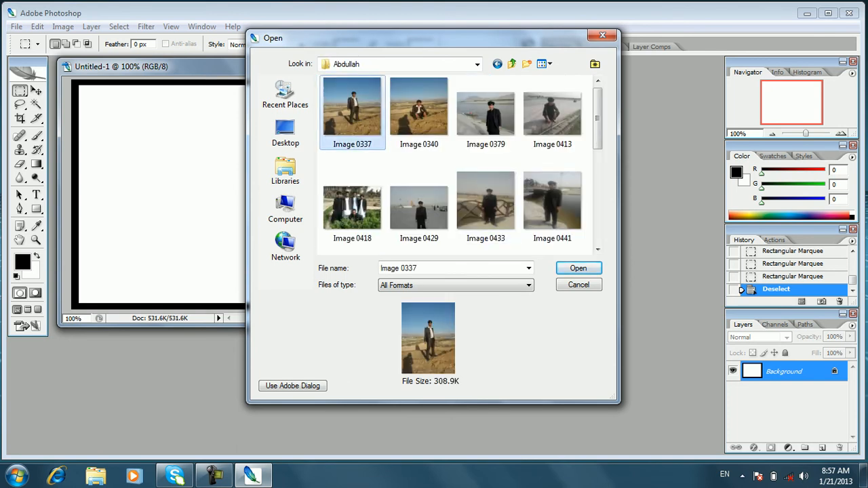
{"action": "key", "text": "Return"}
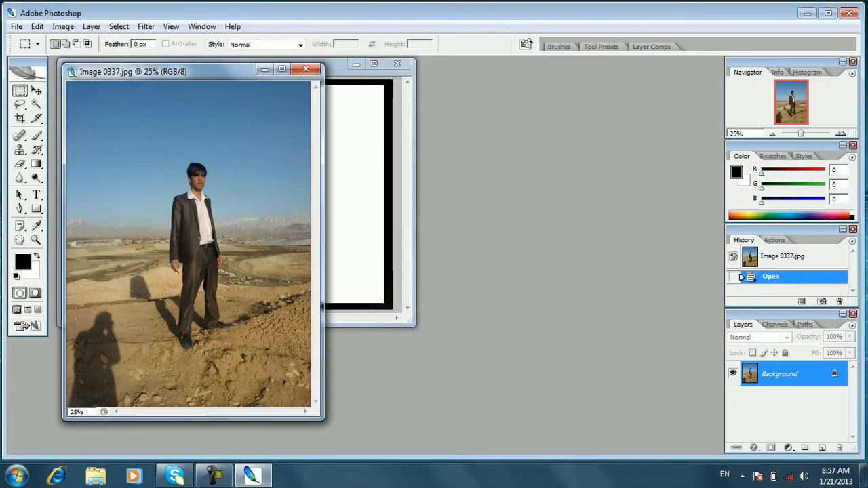
- Select a rectangle around the man's upper body in Image 0337.jpg and copy it into Untitled-1 with the Move tool
{"action": "left_click_drag", "start_coordinate": [126, 114], "coordinate": [267, 241]}
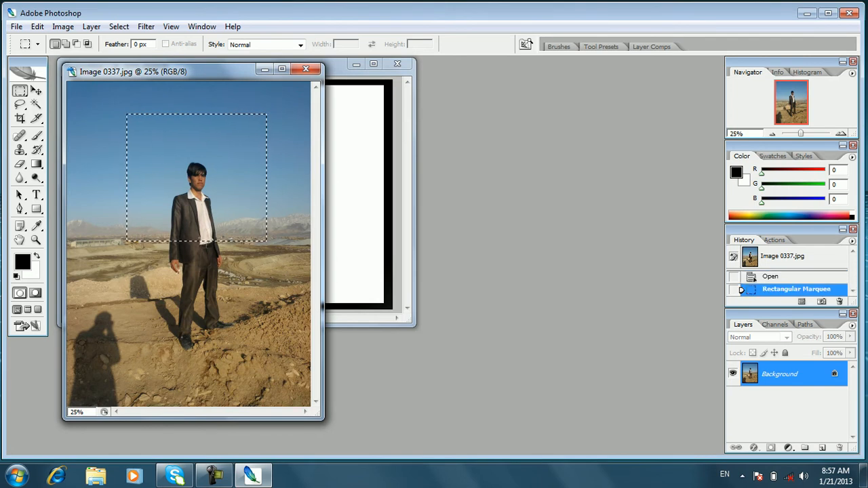
{"action": "left_click_drag", "start_coordinate": [193, 71], "coordinate": [455, 212]}
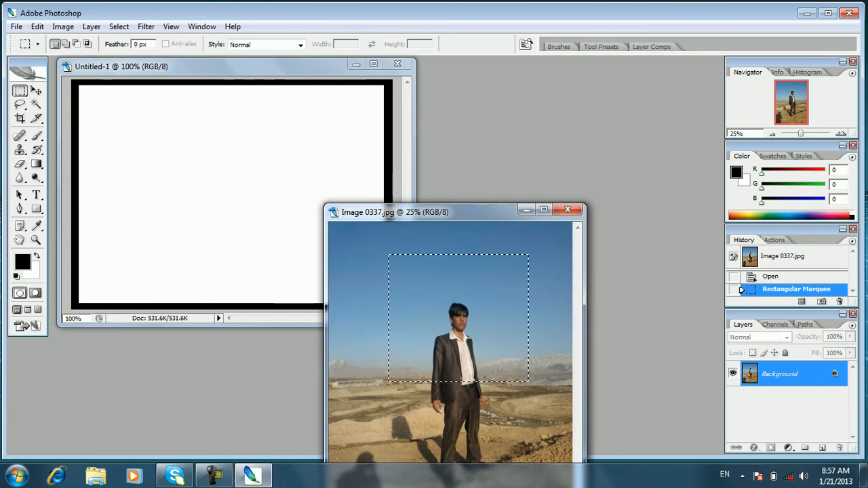
{"action": "left_click_drag", "start_coordinate": [388, 213], "coordinate": [402, 229]}
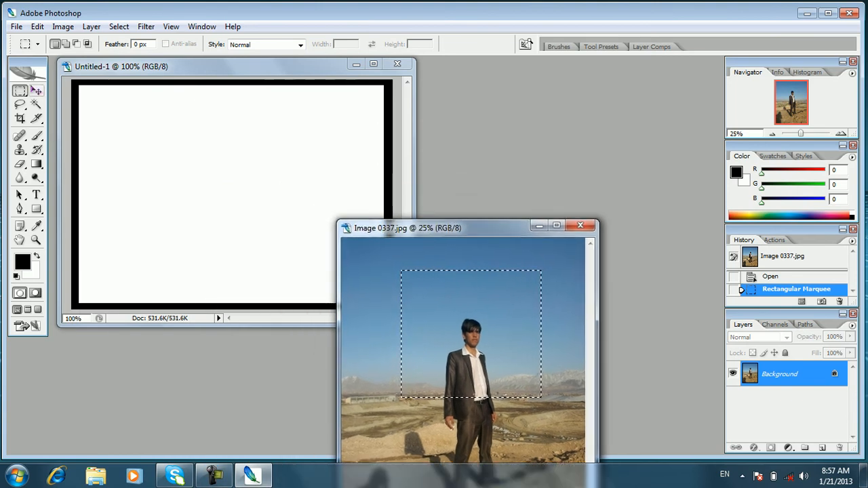
{"action": "left_click", "coordinate": [36, 90]}
{"action": "left_click_drag", "start_coordinate": [464, 339], "coordinate": [251, 204]}
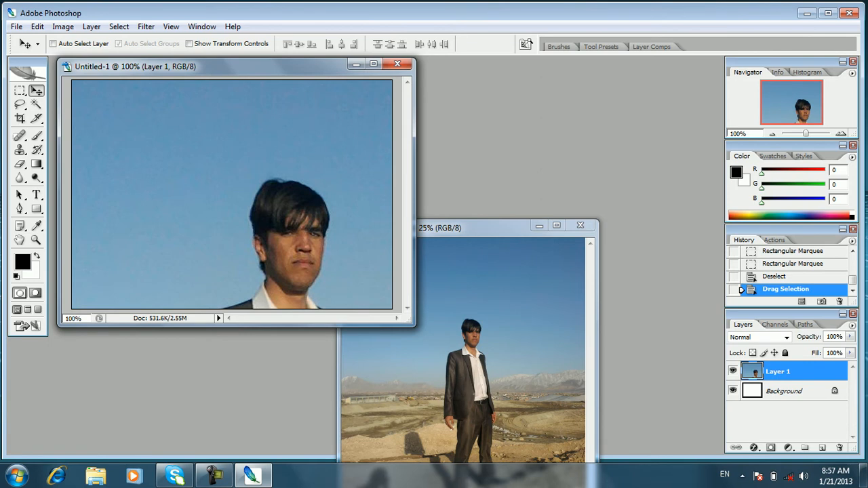
- Turn on Show Transform Controls for Untitled-1, scale the photo layer down from its upper-right corner and reposition it to show the man's head
{"action": "left_click_drag", "start_coordinate": [475, 228], "coordinate": [490, 291]}
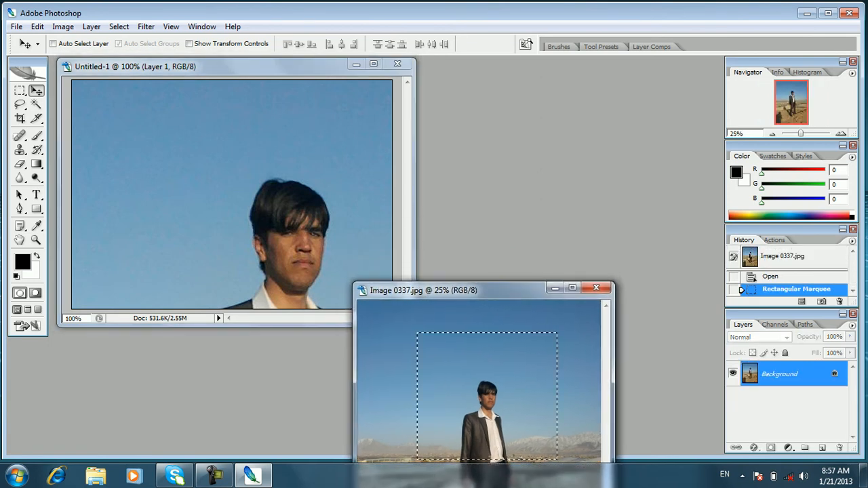
{"action": "left_click", "coordinate": [312, 224]}
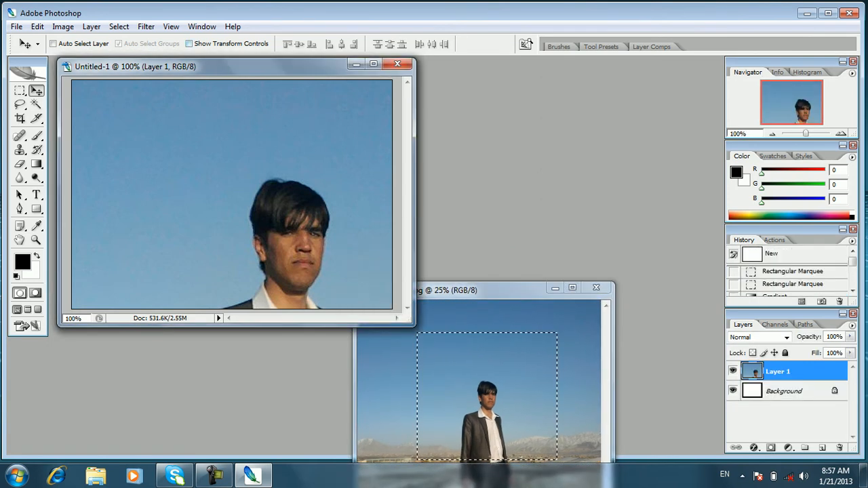
{"action": "key", "text": "ctrl"}
{"action": "left_click_drag", "start_coordinate": [265, 183], "coordinate": [196, 251]}
{"action": "left_click_drag", "start_coordinate": [292, 204], "coordinate": [162, 206]}
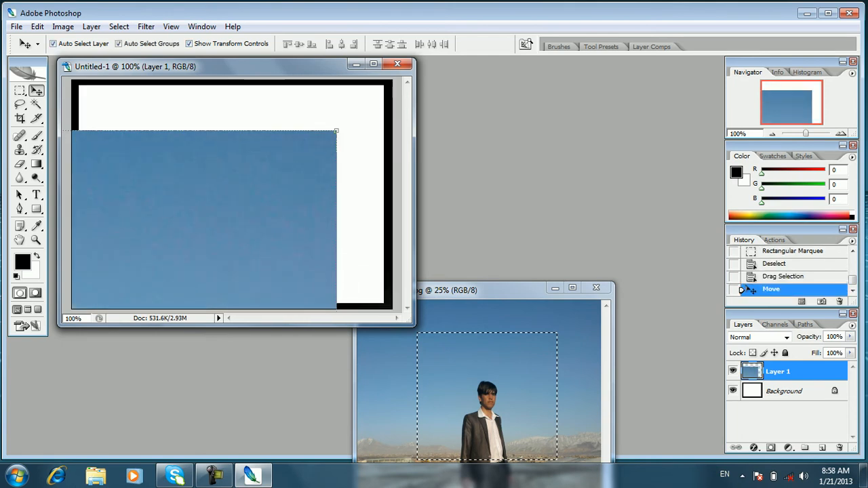
{"action": "mouse_move", "coordinate": [336, 130]}
{"action": "left_mouse_down"}
{"action": "mouse_move", "coordinate": [134, 285]}
{"action": "mouse_move", "coordinate": [215, 165]}
{"action": "mouse_move", "coordinate": [276, 116]}
{"action": "mouse_move", "coordinate": [301, 139]}
{"action": "mouse_move", "coordinate": [327, 138]}
{"action": "left_mouse_up"}
{"action": "key", "text": "Return"}
{"action": "left_click_drag", "start_coordinate": [264, 170], "coordinate": [326, 160]}
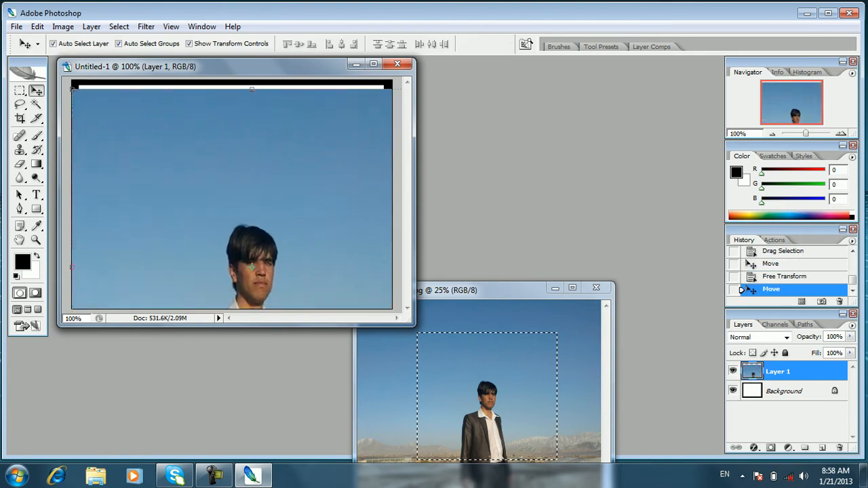
- Scale the photo layer down to about two-fifths of the canvas width and flatten its height slightly to fit inside the border
{"action": "left_click_drag", "start_coordinate": [72, 88], "coordinate": [296, 249]}
{"action": "key", "text": "Return"}
{"action": "left_click_drag", "start_coordinate": [344, 278], "coordinate": [207, 134]}
{"action": "left_click_drag", "start_coordinate": [227, 105], "coordinate": [226, 205]}
{"action": "key", "text": "Return"}
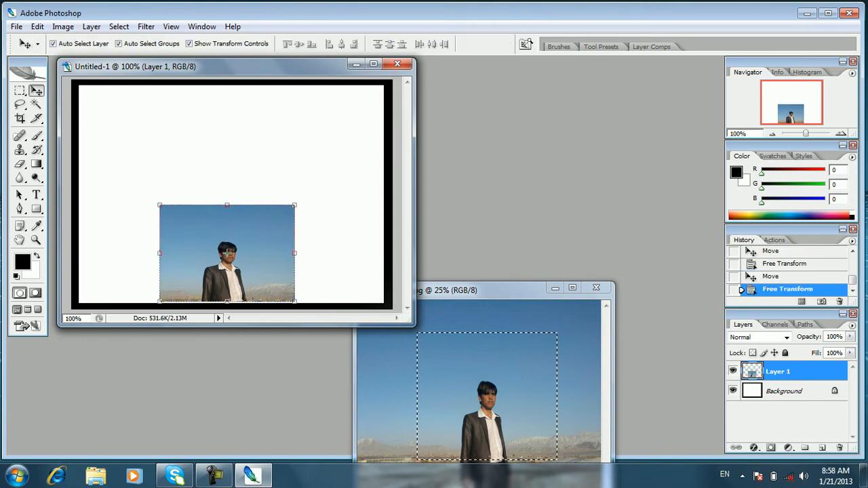
- Move the photo layer to the canvas's upper-left area and narrow it to 92% of its width
{"action": "left_click_drag", "start_coordinate": [228, 251], "coordinate": [166, 158]}
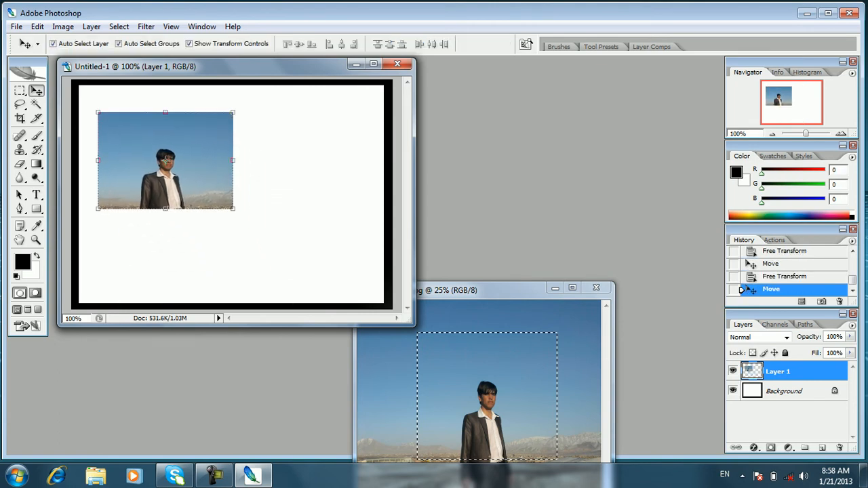
{"action": "left_click_drag", "start_coordinate": [233, 161], "coordinate": [222, 160]}
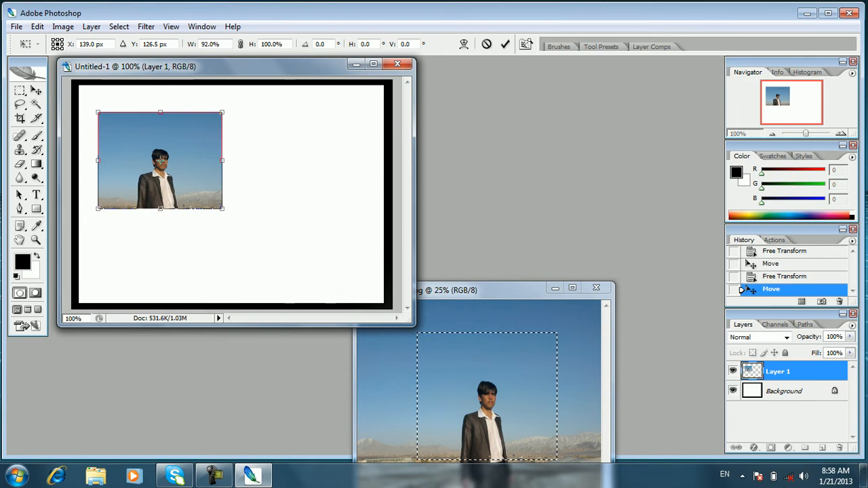
{"action": "key", "text": "Return"}
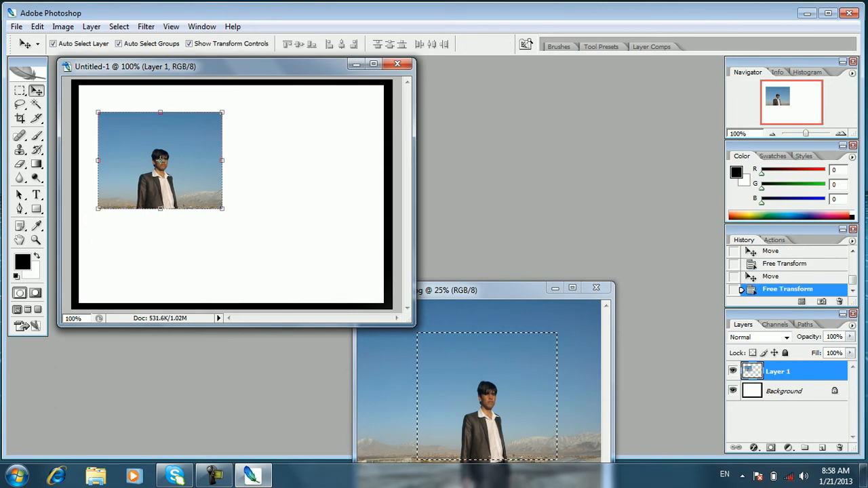
- Clear the selection on Image 0337.jpg and try the Rectangular Marquee with a 20 px feather beside the man, and deselect
{"action": "left_click", "coordinate": [486, 290]}
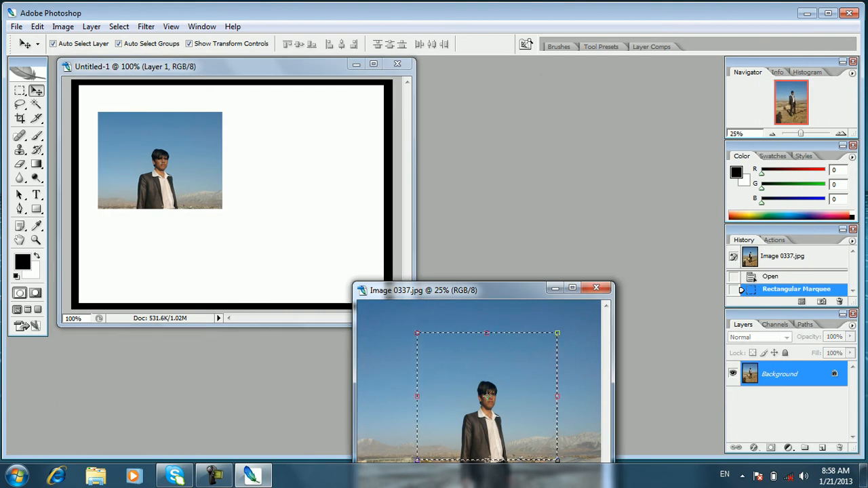
{"action": "key", "text": "ctrl+d"}
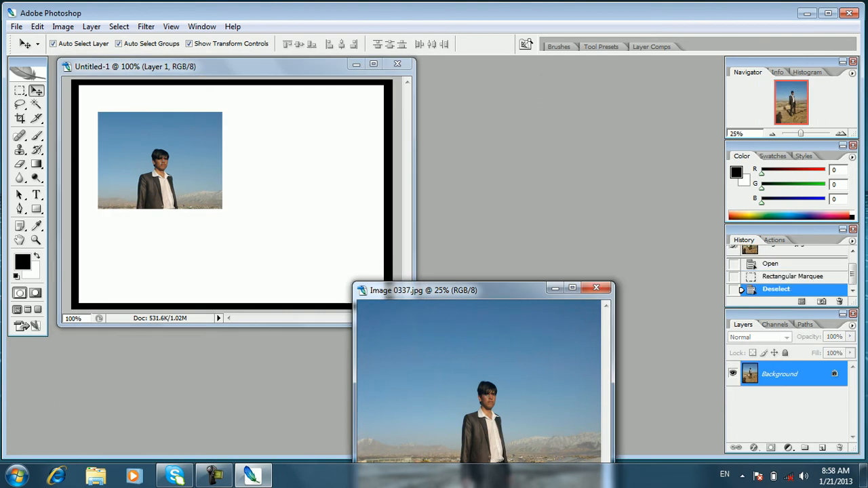
{"action": "key", "text": "m"}
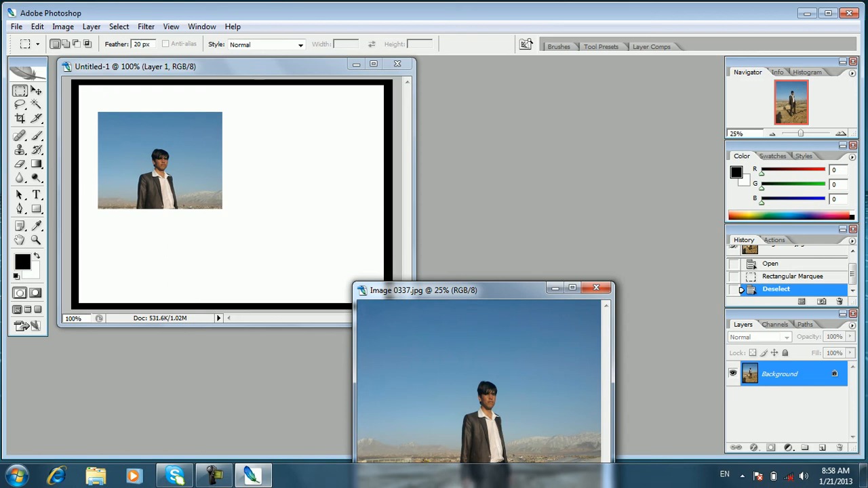
{"action": "left_click_drag", "start_coordinate": [477, 409], "coordinate": [562, 454]}
{"action": "left_click", "coordinate": [427, 351]}
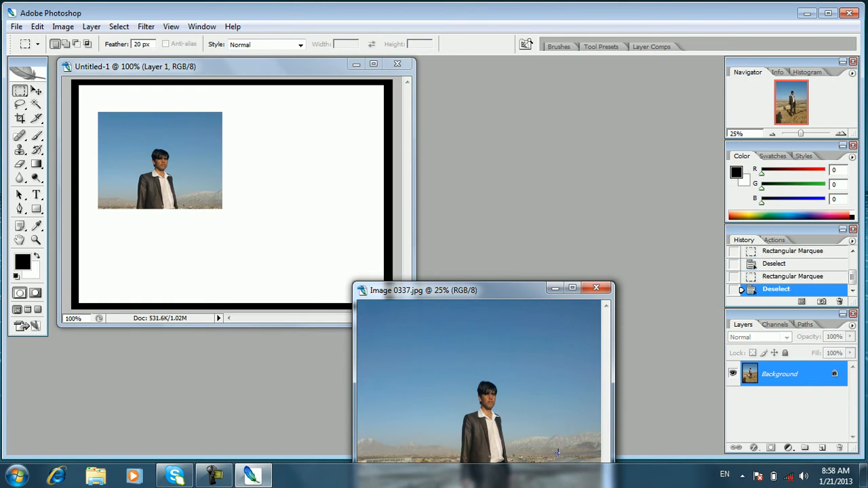
- Copy a 20 px feathered selection of the man from Image 0337.jpg into Untitled-1 with the Move tool
{"action": "left_click_drag", "start_coordinate": [550, 434], "coordinate": [559, 462]}
{"action": "key", "text": "v"}
{"action": "left_click_drag", "start_coordinate": [486, 405], "coordinate": [64, 344]}
- Scale the feathered photo layer to 72.1% width and 66.9% height, and again to 42.3% width and 47.0% height
{"action": "left_click_drag", "start_coordinate": [386, 86], "coordinate": [206, 257]}
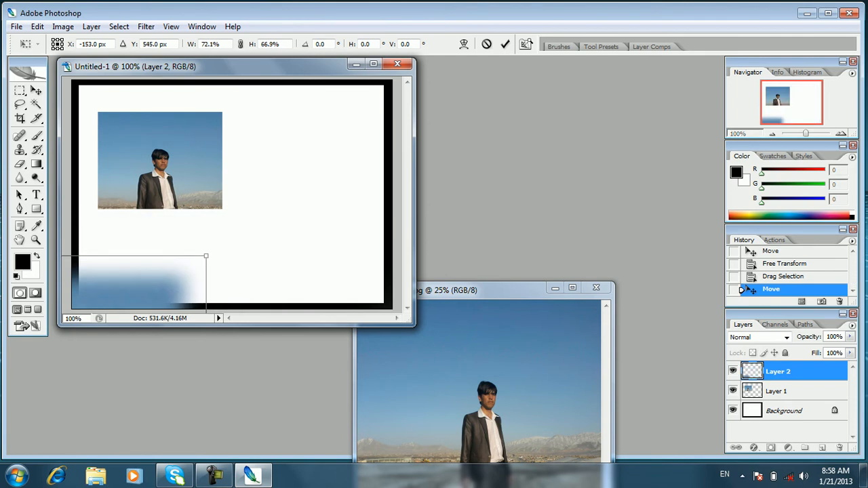
{"action": "key", "text": "Return"}
{"action": "left_click_drag", "start_coordinate": [149, 291], "coordinate": [354, 110]}
{"action": "left_click_drag", "start_coordinate": [183, 245], "coordinate": [564, 406]}
{"action": "key", "text": "Return"}
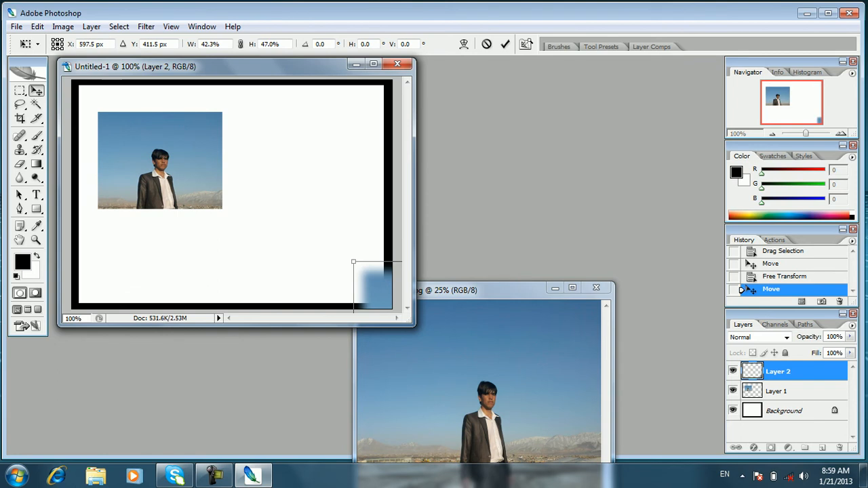
- Scale the feathered photo layer to 73.5% width and 70.0% height and place it directly beside the first photo
{"action": "left_click_drag", "start_coordinate": [373, 285], "coordinate": [246, 125]}
{"action": "left_click_drag", "start_coordinate": [324, 182], "coordinate": [283, 182]}
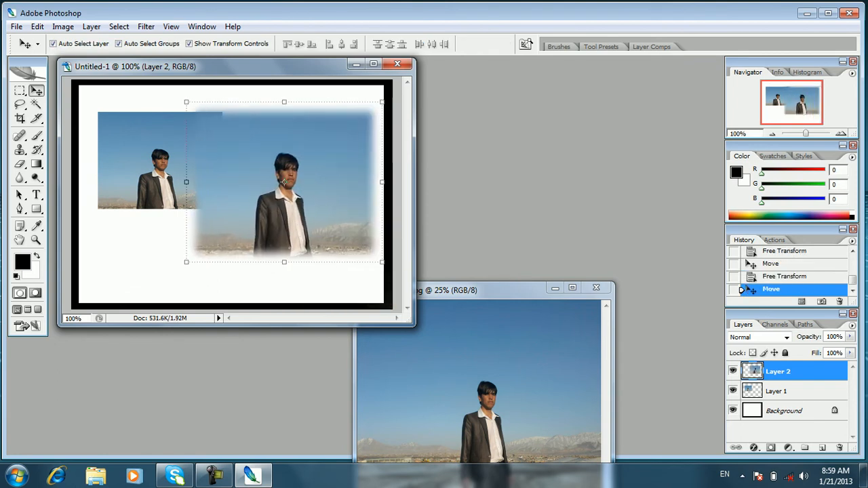
{"action": "key", "text": "ctrl+t"}
{"action": "left_click_drag", "start_coordinate": [383, 261], "coordinate": [330, 214]}
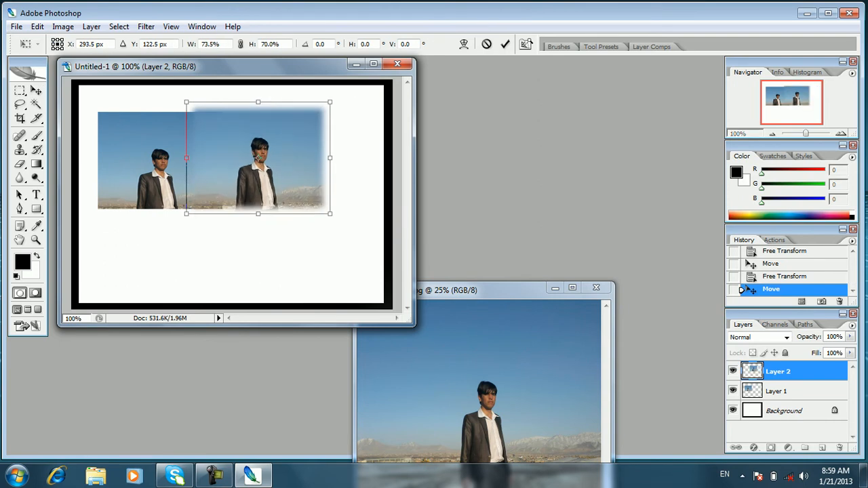
{"action": "key", "text": "Return"}
{"action": "left_click_drag", "start_coordinate": [256, 158], "coordinate": [287, 161]}
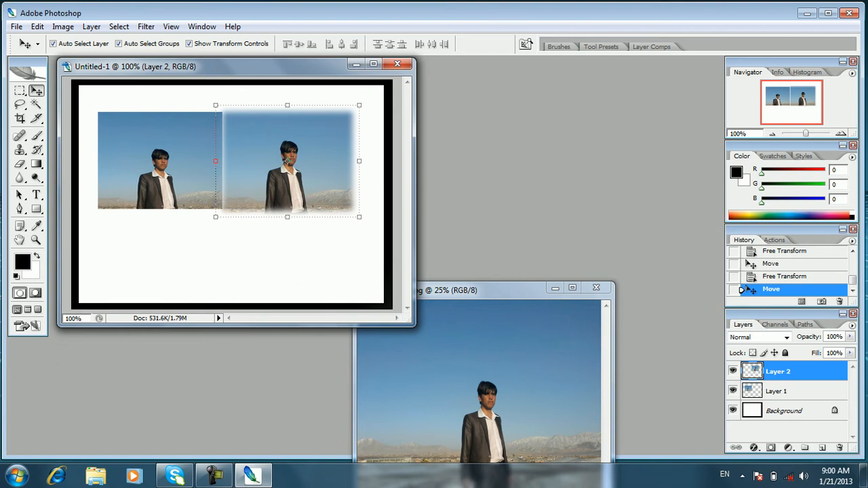
- Set the Rectangular Marquee Tool's feather to 0 px
{"action": "key", "text": "m"}
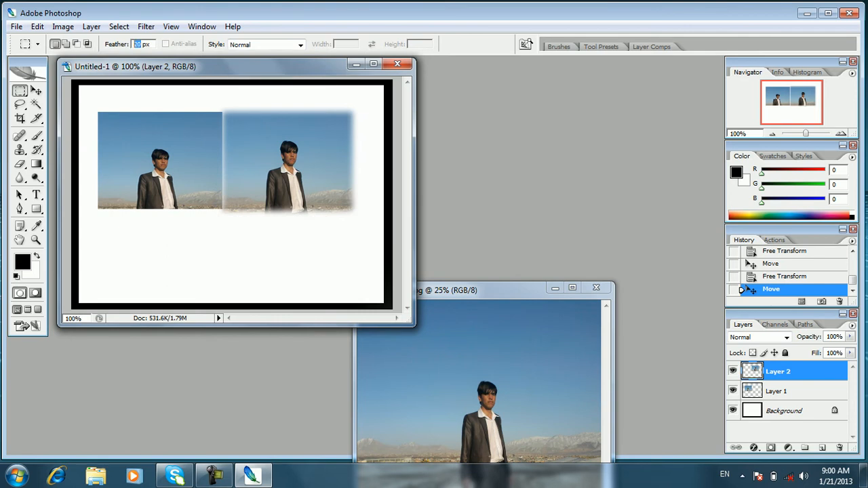
{"action": "type", "text": "0"}
- Switch to the Elliptical Marquee Tool and return to the Rectangular Marquee Tool
{"action": "right_click", "coordinate": [20, 90]}
{"action": "left_click", "coordinate": [87, 101]}
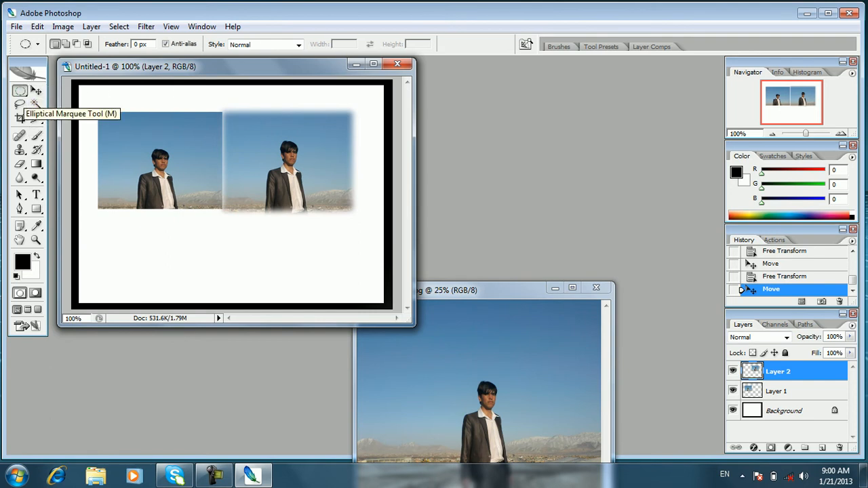
{"action": "right_click", "coordinate": [20, 91]}
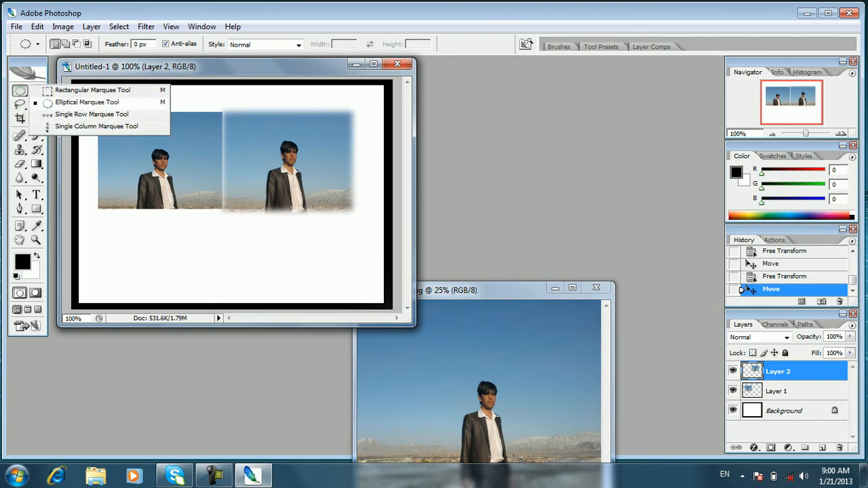
{"action": "left_click", "coordinate": [93, 90]}
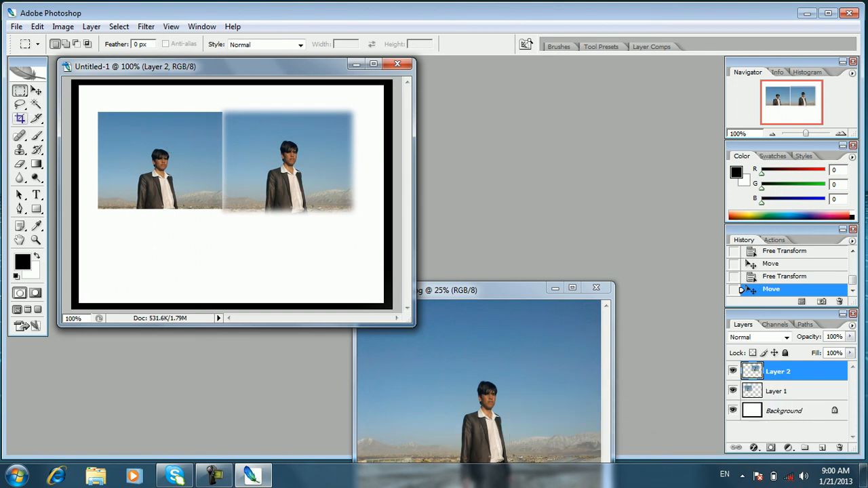
{"action": "right_click", "coordinate": [21, 91]}
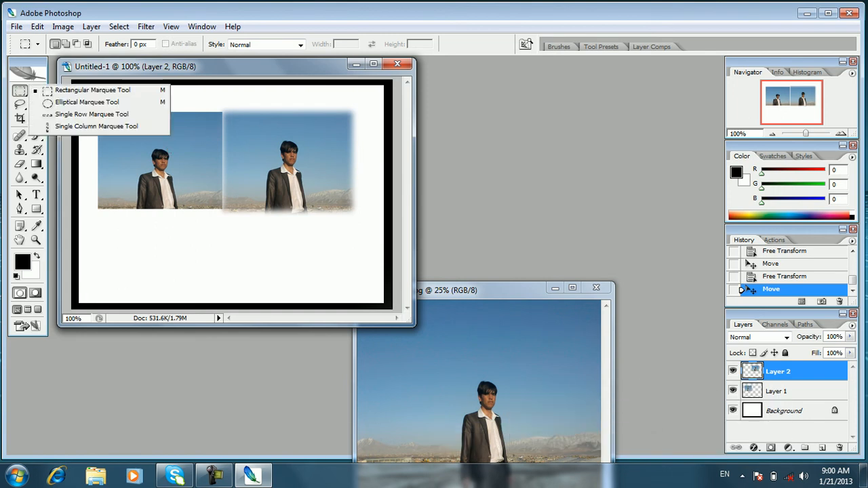
{"action": "left_click", "coordinate": [44, 91]}
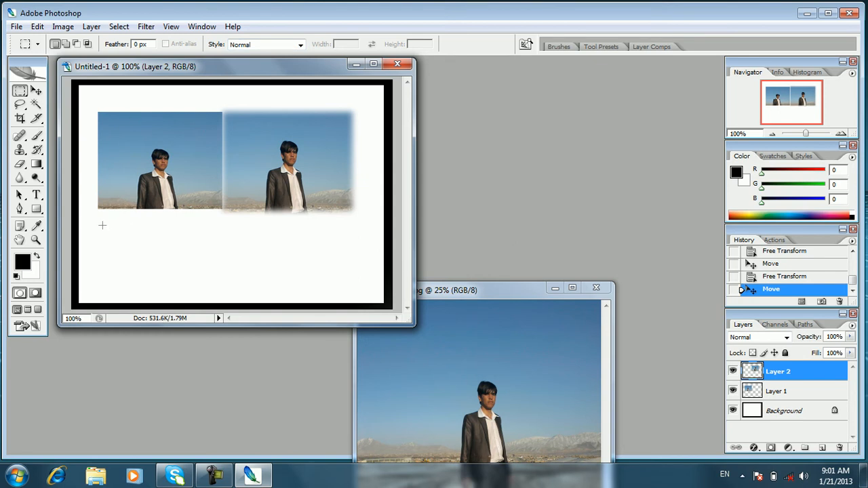
- Try Normal-style rectangular selections below the photos and around the man in the first photo, clearing each one
{"action": "left_click_drag", "start_coordinate": [99, 220], "coordinate": [338, 259]}
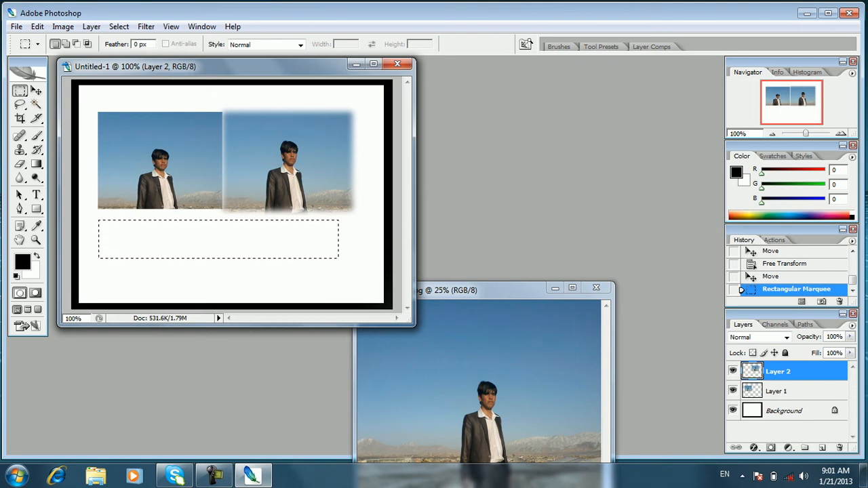
{"action": "key", "text": "ctrl+d"}
{"action": "left_click_drag", "start_coordinate": [146, 156], "coordinate": [196, 191]}
{"action": "left_click_drag", "start_coordinate": [201, 98], "coordinate": [258, 194]}
{"action": "left_click_drag", "start_coordinate": [265, 156], "coordinate": [200, 193]}
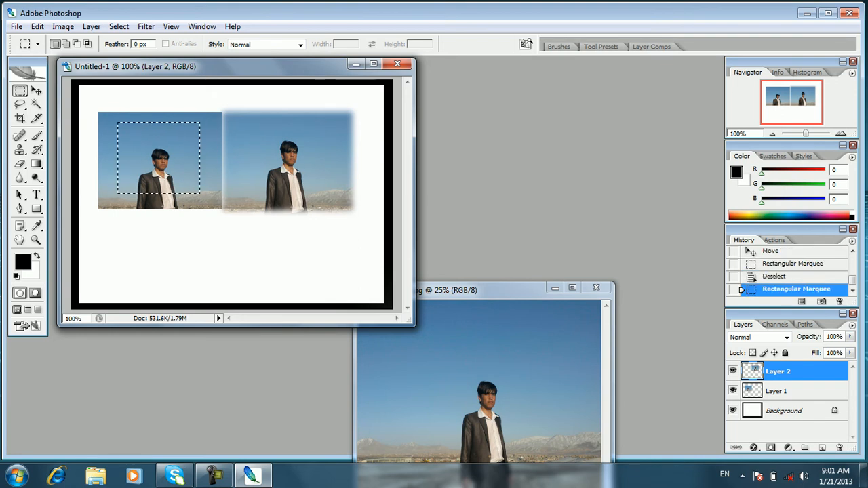
{"action": "key", "text": "ctrl+d"}
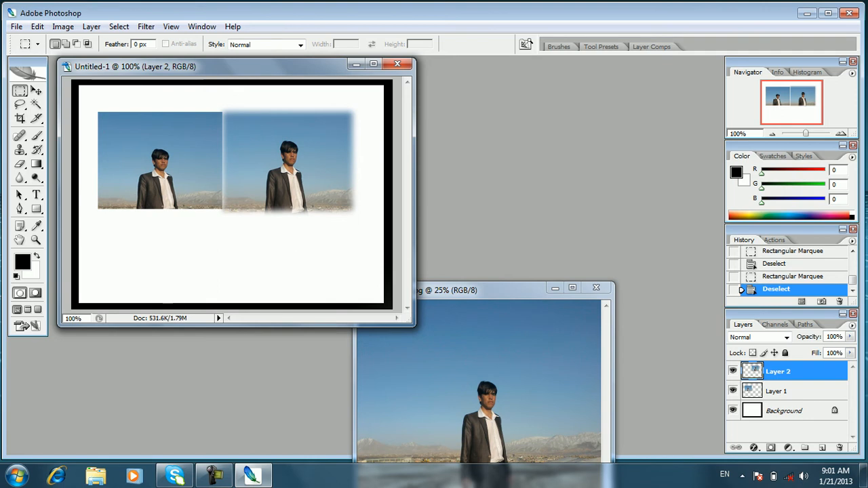
- Set the marquee style to Fixed Aspect Ratio, try a 1:1 selection across the two photos and clear it
{"action": "left_click", "coordinate": [266, 44]}
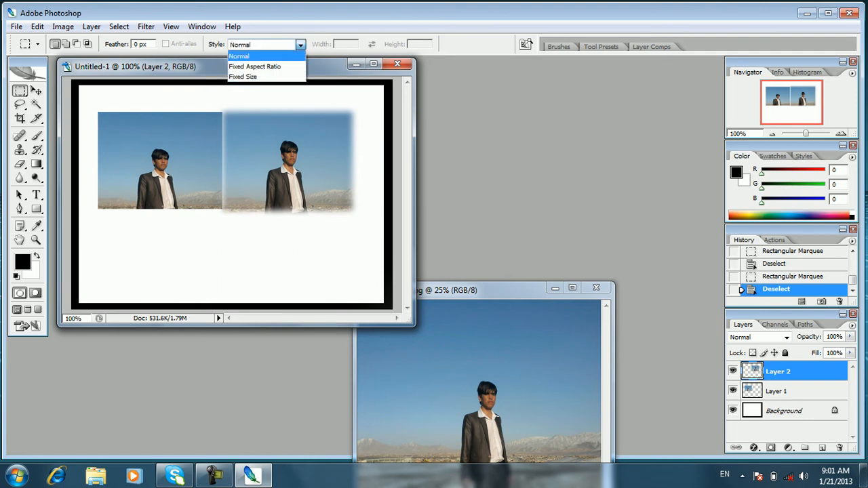
{"action": "left_click", "coordinate": [254, 66]}
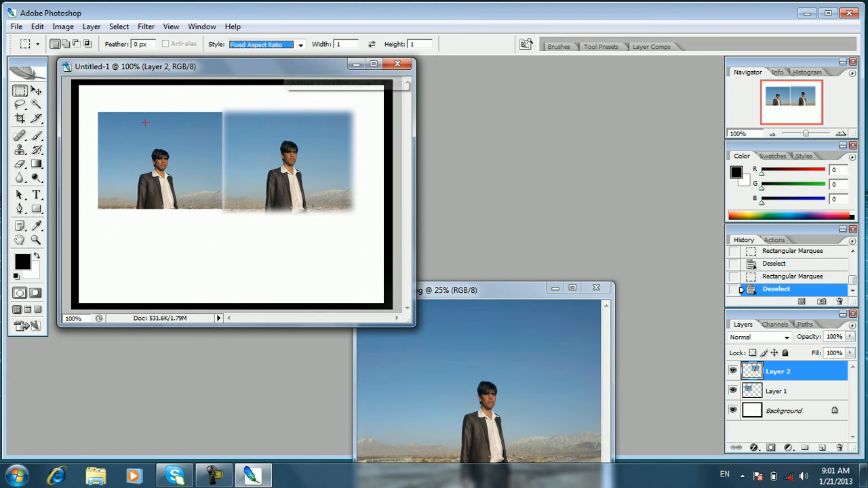
{"action": "left_click_drag", "start_coordinate": [106, 113], "coordinate": [107, 112]}
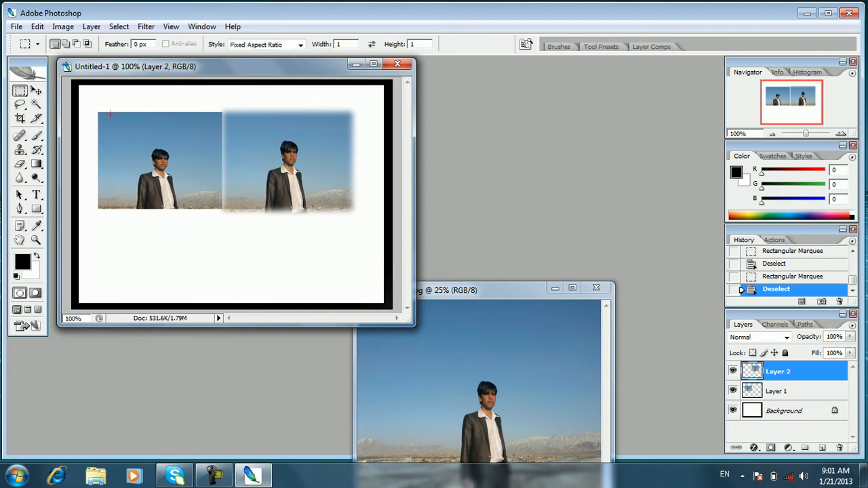
{"action": "left_click_drag", "start_coordinate": [205, 162], "coordinate": [399, 263]}
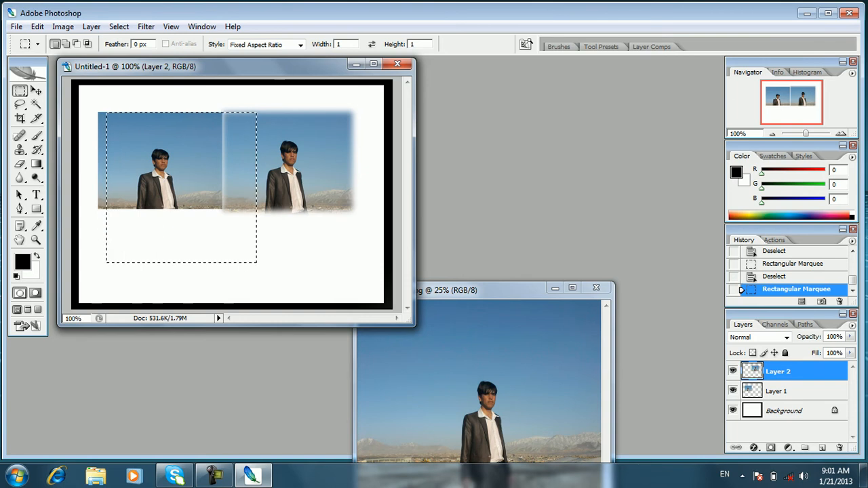
{"action": "left_click", "coordinate": [296, 220]}
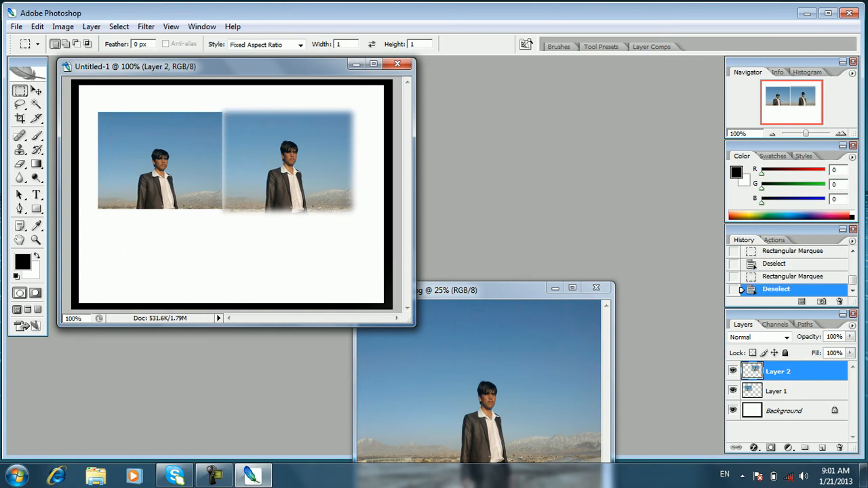
- Delete both photo layers, Layer 2 and Layer 1, from Untitled-1
{"action": "left_click", "coordinate": [840, 448]}
{"action": "key", "text": "Return"}
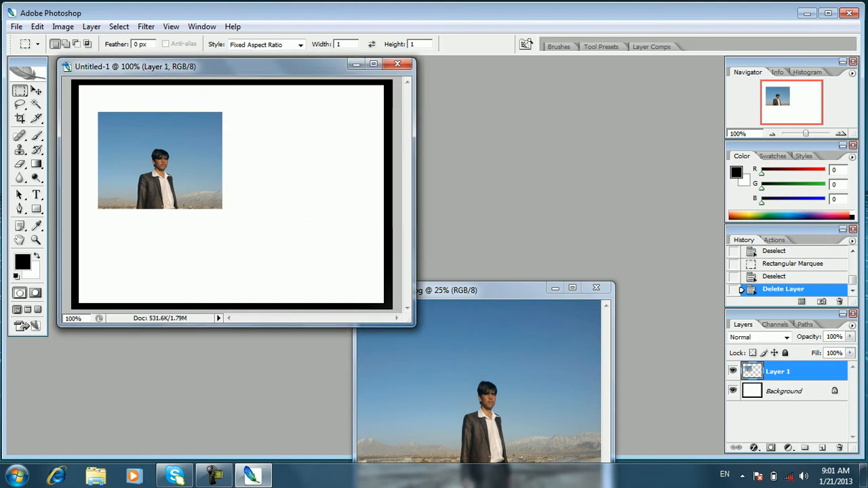
{"action": "left_click", "coordinate": [840, 448]}
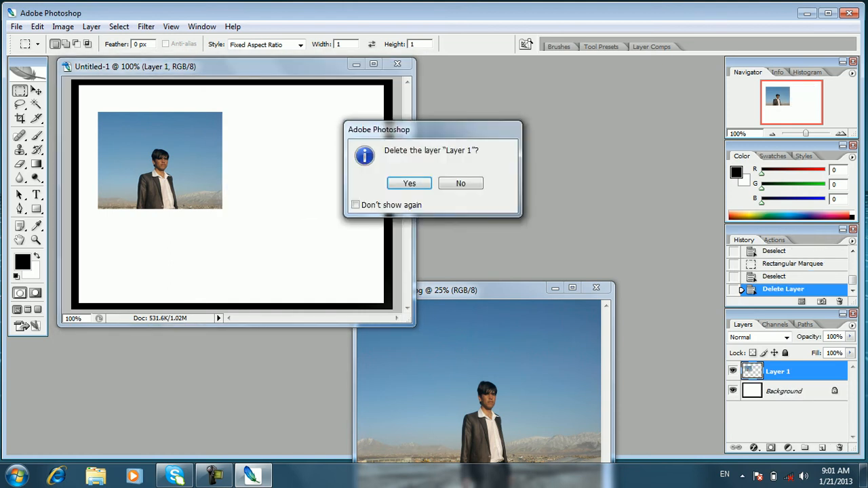
{"action": "key", "text": "Return"}
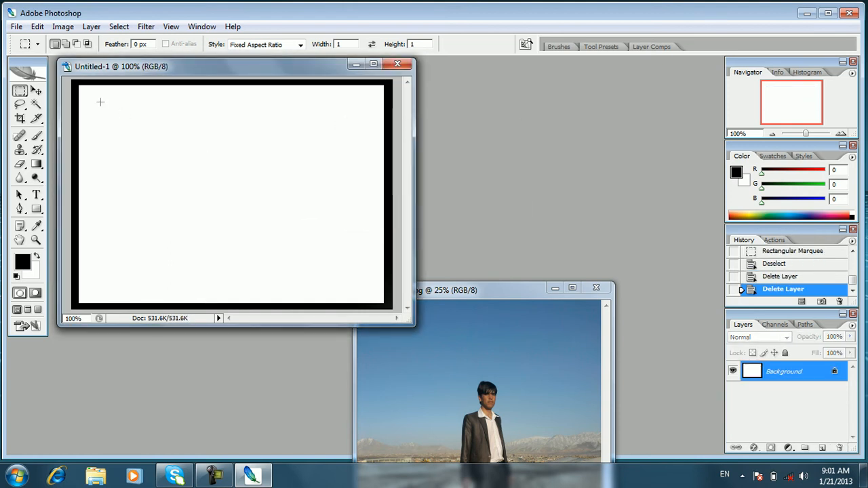
- Try two 1:1 square selections in the blank canvas's upper-left area, clearing each one
{"action": "left_click_drag", "start_coordinate": [95, 95], "coordinate": [293, 194]}
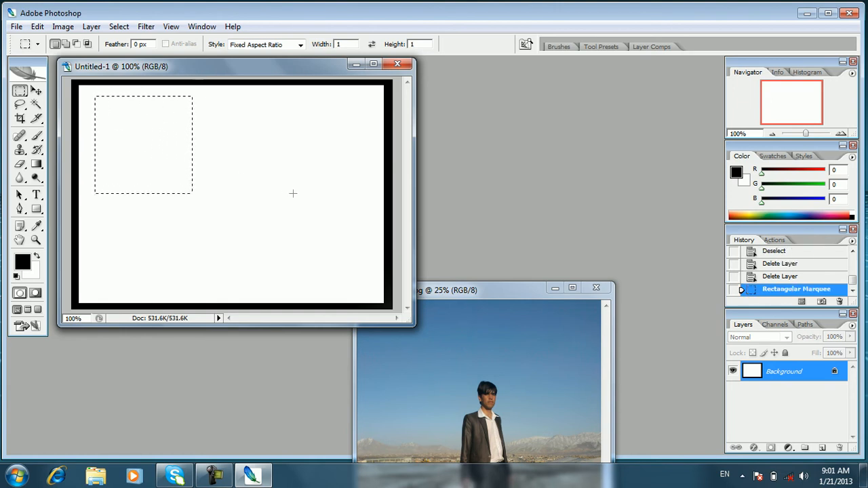
{"action": "key", "text": "ctrl+d"}
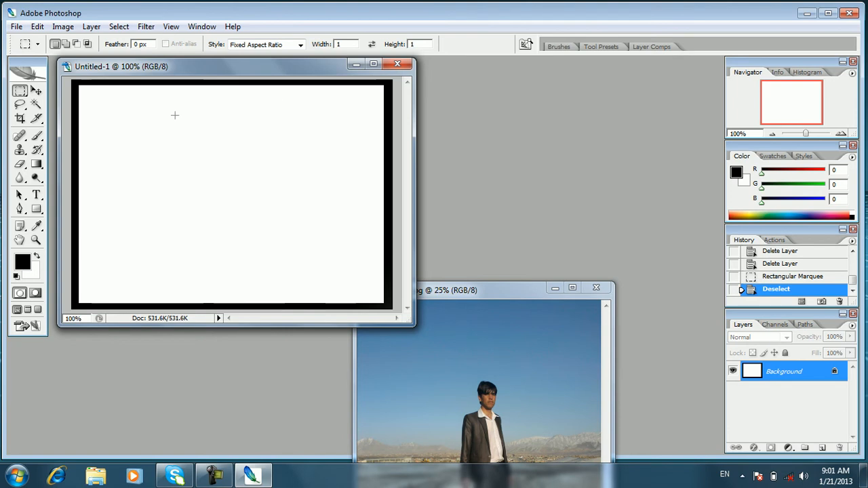
{"action": "left_click_drag", "start_coordinate": [76, 85], "coordinate": [215, 224]}
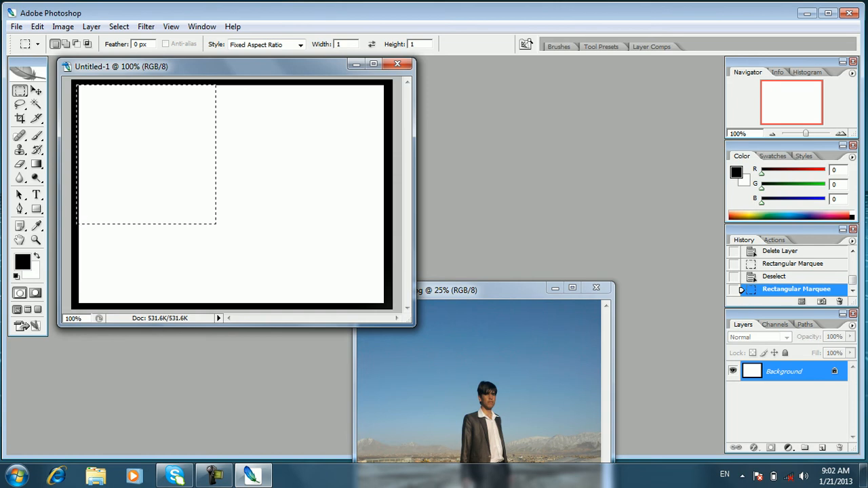
{"action": "key", "text": "ctrl+d"}
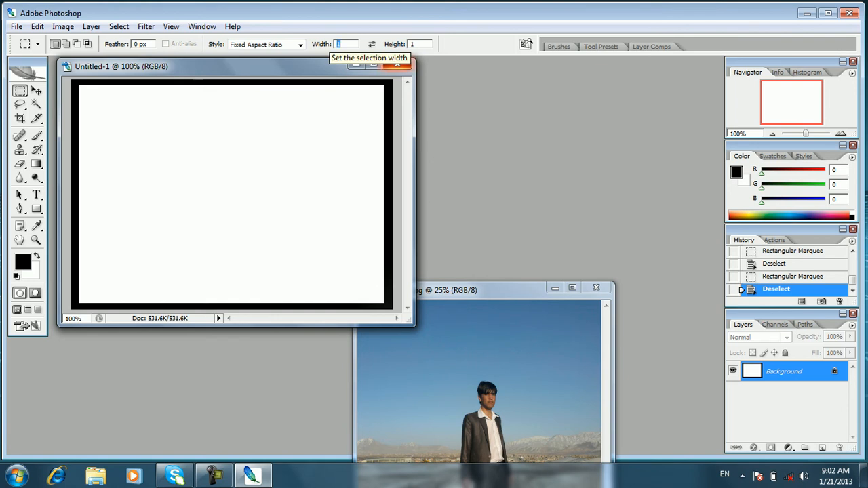
- Set the aspect ratio width to 4, draw a 4:1 selection across the top of the canvas and deselect it
{"action": "type", "text": "4"}
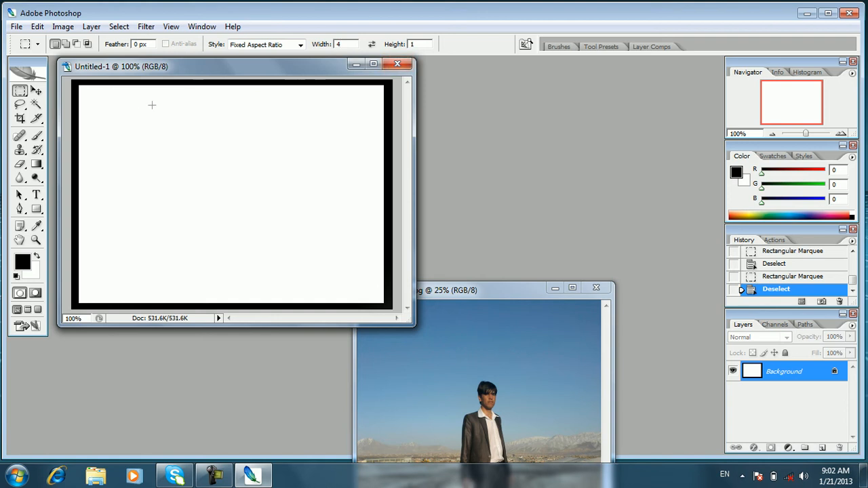
{"action": "left_click_drag", "start_coordinate": [82, 87], "coordinate": [389, 162]}
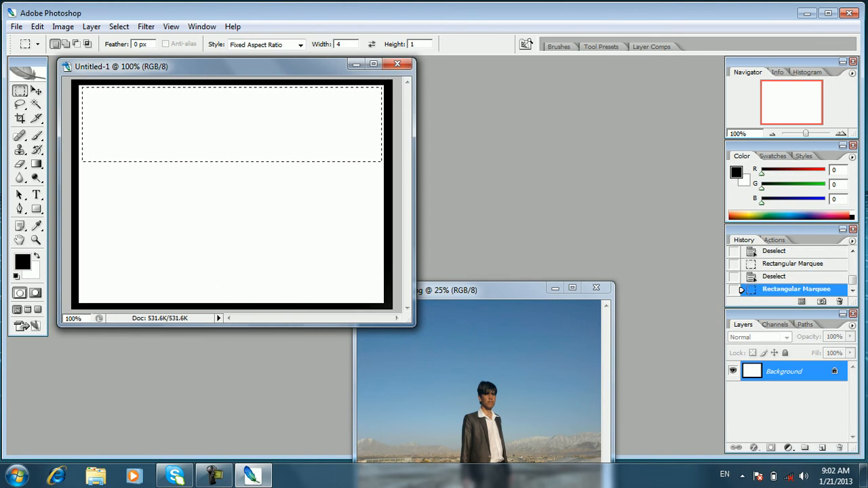
{"action": "key", "text": "ctrl+d"}
- Set the aspect ratio to width 1 and height 6 and draw narrow vertical selections on the canvas
{"action": "double_click", "coordinate": [339, 45]}
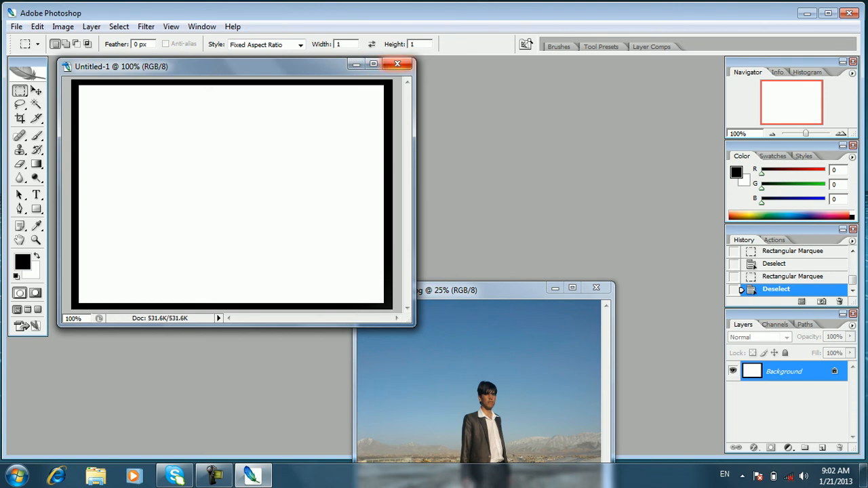
{"action": "key", "text": "Tab"}
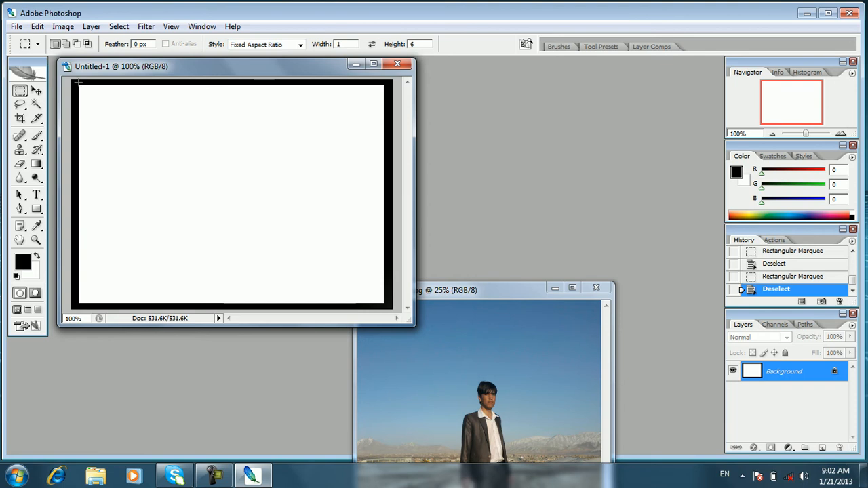
{"action": "left_click_drag", "start_coordinate": [80, 86], "coordinate": [234, 309]}
{"action": "left_click", "coordinate": [173, 179]}
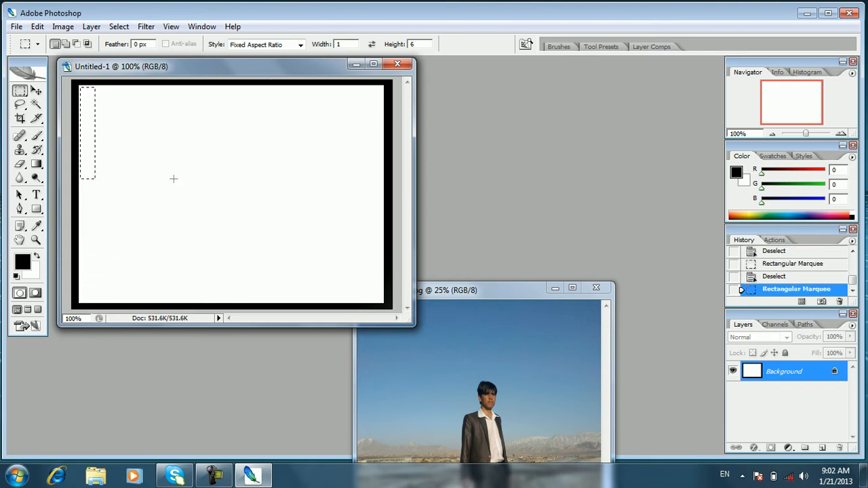
{"action": "left_click_drag", "start_coordinate": [152, 120], "coordinate": [227, 151]}
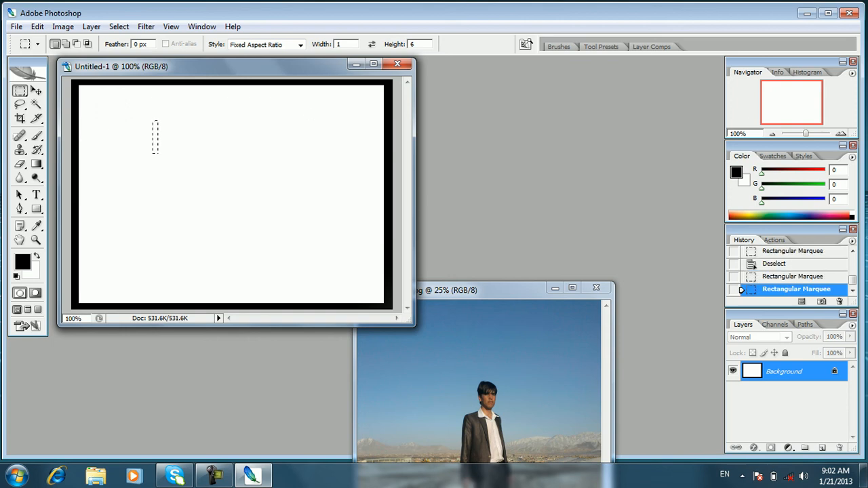
- Set the aspect ratio width to 6, draw square 6:6 selections on the canvas and deselect
{"action": "double_click", "coordinate": [339, 44]}
{"action": "type", "text": "6"}
{"action": "left_click_drag", "start_coordinate": [285, 160], "coordinate": [358, 251]}
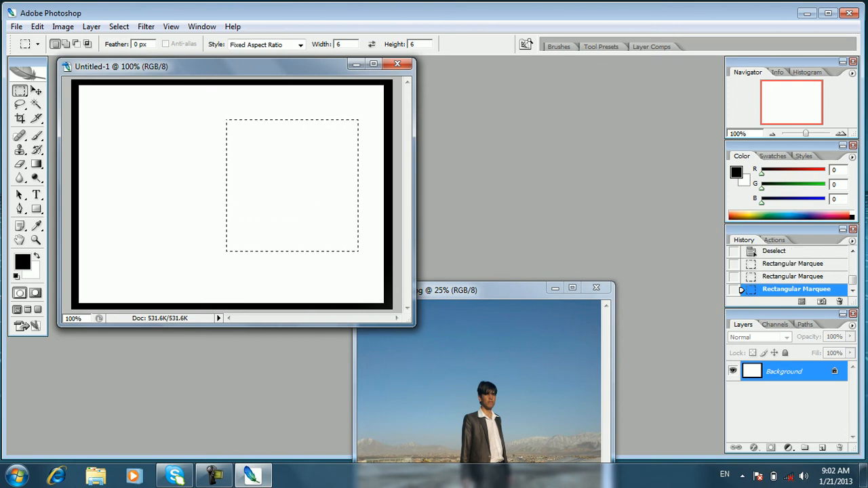
{"action": "left_click_drag", "start_coordinate": [109, 114], "coordinate": [383, 270]}
{"action": "key", "text": "ctrl+d"}
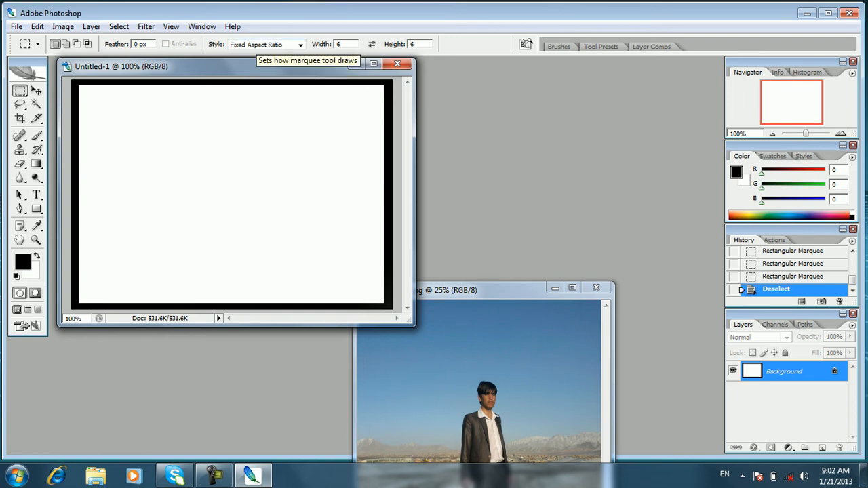
- Set the marquee style to Fixed Size at 64 × 64 px, place square selections on the blank canvas and deselect
{"action": "left_click", "coordinate": [299, 45]}
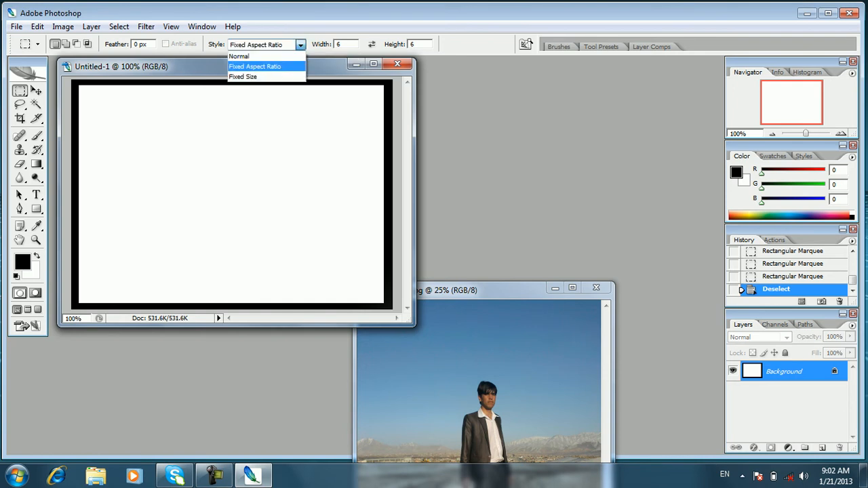
{"action": "left_click", "coordinate": [245, 77]}
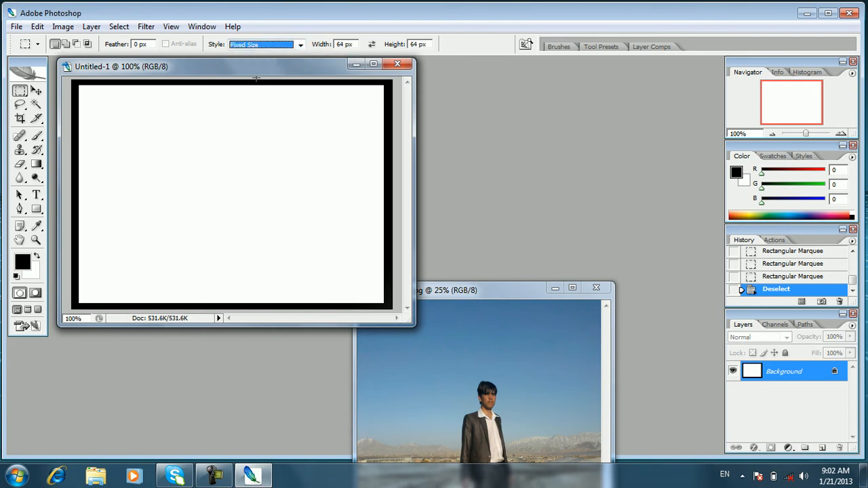
{"action": "left_click", "coordinate": [88, 96]}
{"action": "left_click", "coordinate": [175, 111]}
{"action": "left_click", "coordinate": [186, 161]}
{"action": "left_click", "coordinate": [162, 137]}
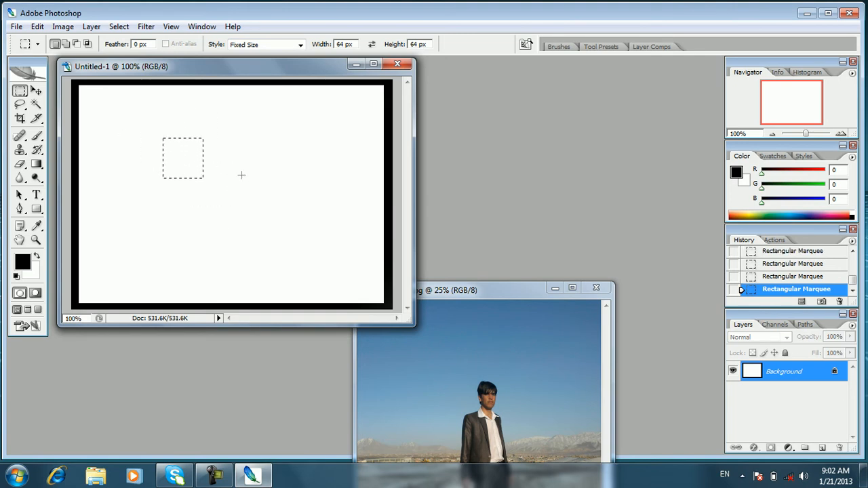
{"action": "key", "text": "ctrl+d"}
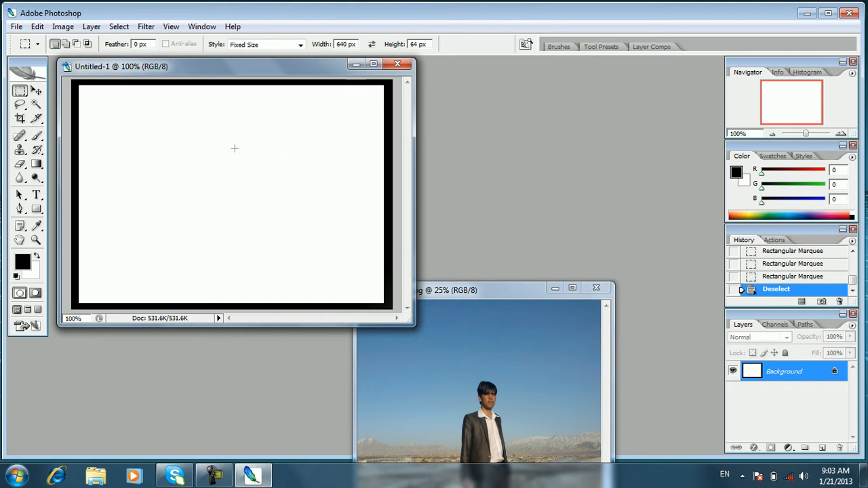
- Set the fixed width to 640 px, place and reposition full-width selections 64 px high at several heights on the canvas, and deselect
{"action": "left_click", "coordinate": [101, 88]}
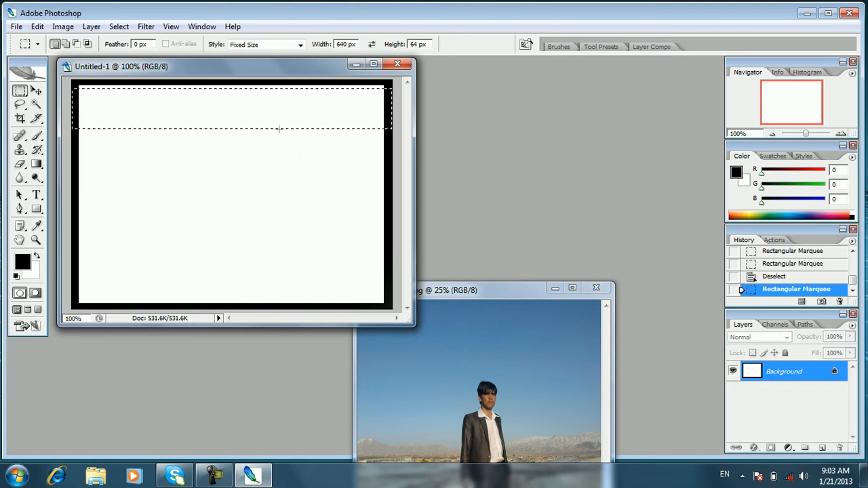
{"action": "left_click_drag", "start_coordinate": [234, 112], "coordinate": [234, 104]}
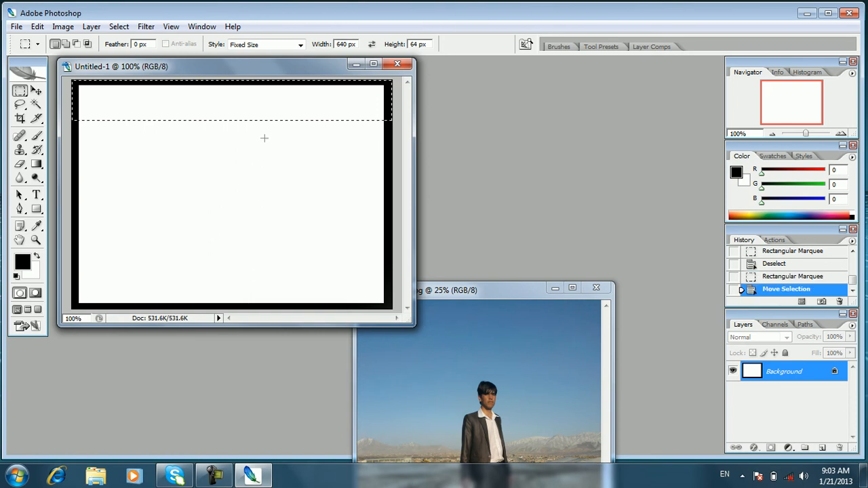
{"action": "left_click", "coordinate": [242, 157]}
{"action": "left_click", "coordinate": [243, 120]}
{"action": "left_click", "coordinate": [242, 199]}
{"action": "left_click", "coordinate": [217, 167]}
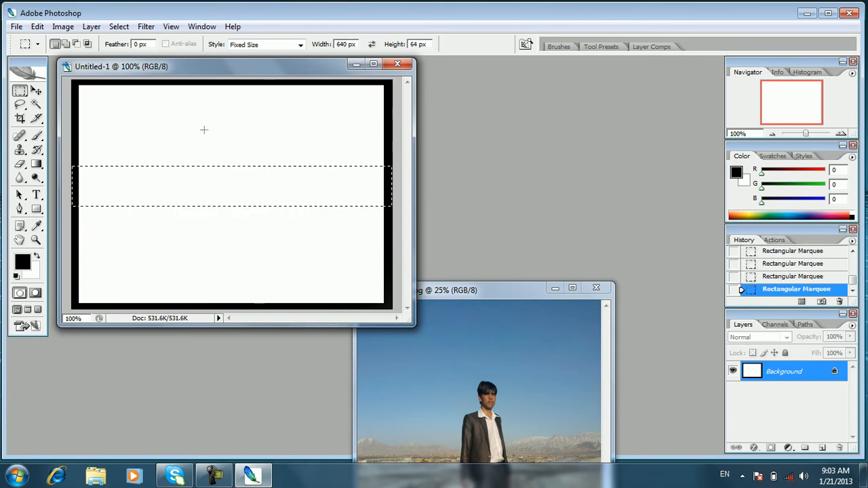
{"action": "left_click", "coordinate": [196, 96]}
{"action": "key", "text": "ctrl+d"}
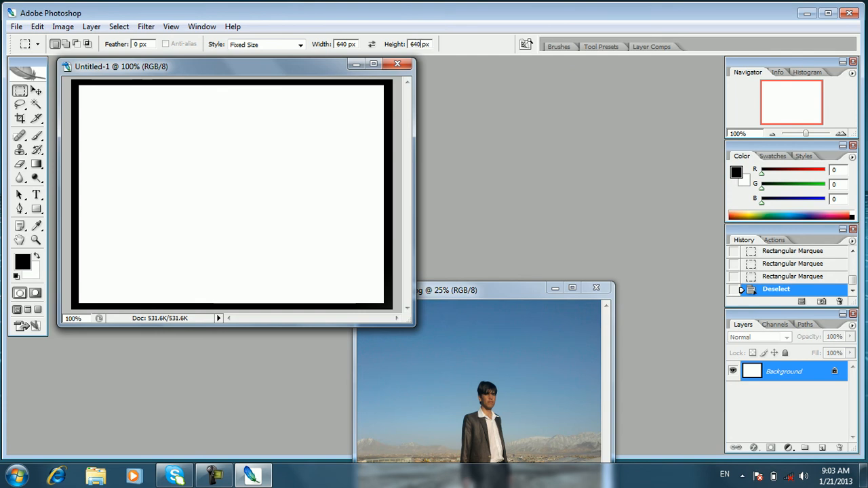
- Set the fixed height to 640 px, place a selection covering the whole canvas and deselect it
{"action": "left_click", "coordinate": [115, 107]}
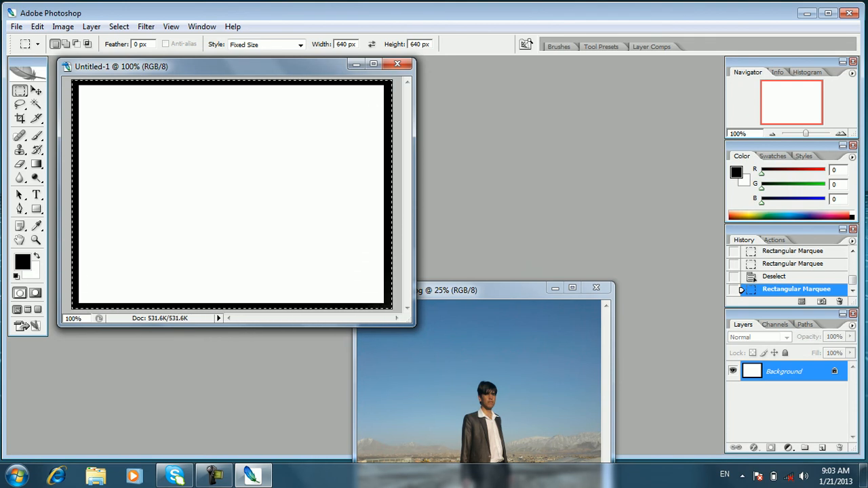
{"action": "key", "text": "ctrl+d"}
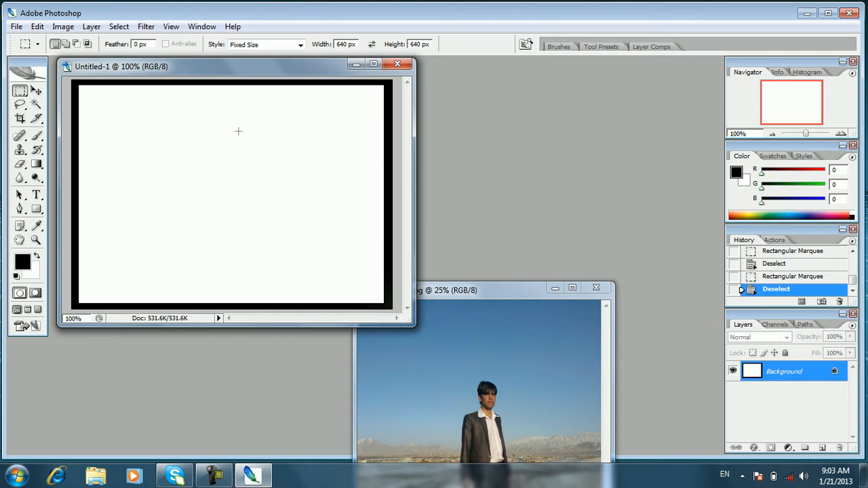
- Return the Rectangular Marquee to the Normal style, draw freehand rectangular selections on the canvas and deselect
{"action": "left_click", "coordinate": [20, 91]}
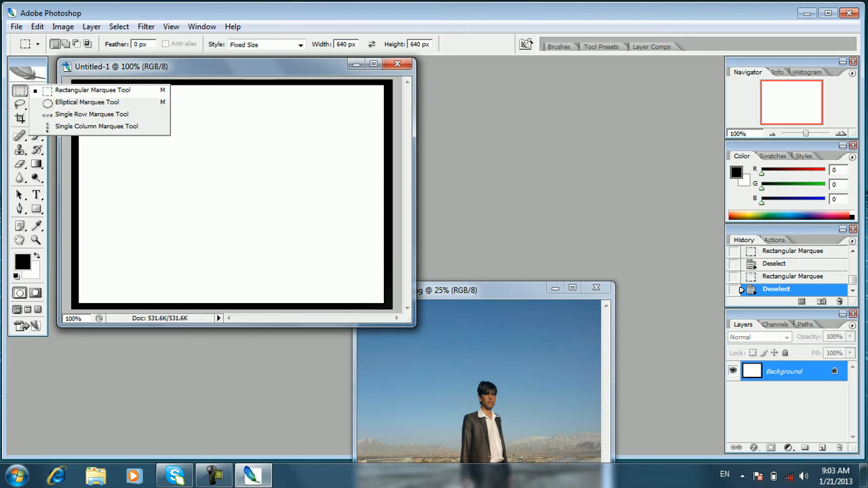
{"action": "left_click", "coordinate": [93, 90]}
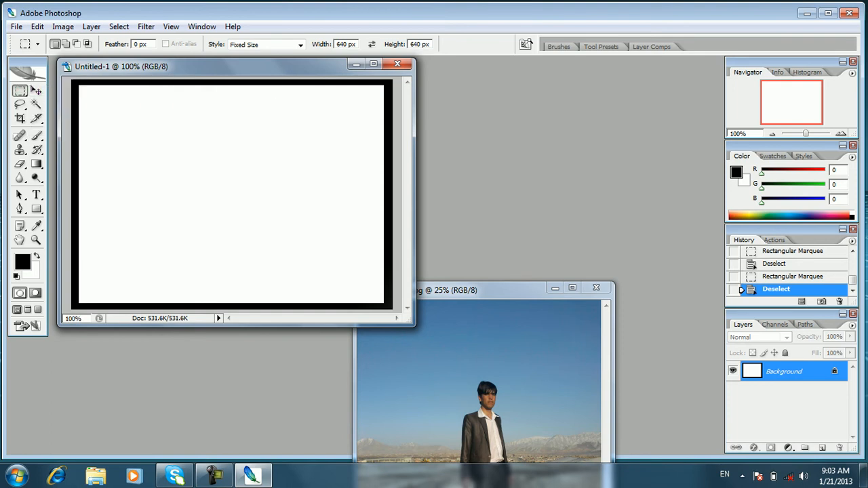
{"action": "left_click", "coordinate": [266, 44]}
{"action": "left_click", "coordinate": [244, 53]}
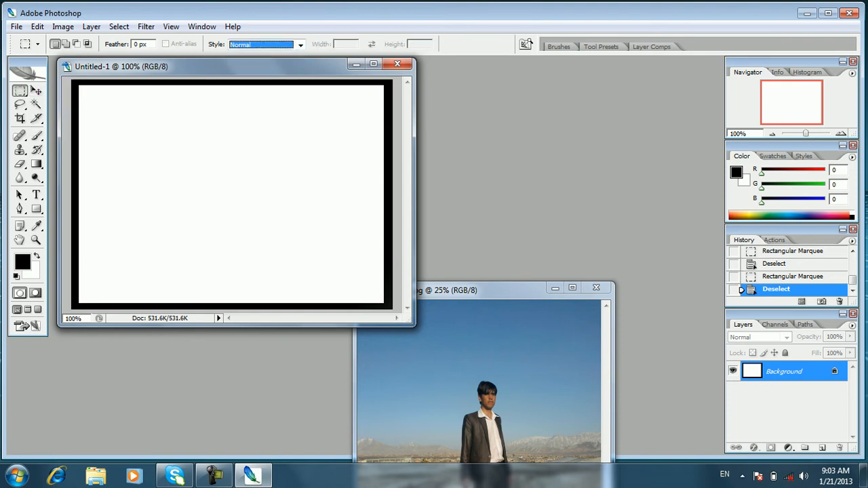
{"action": "left_click_drag", "start_coordinate": [108, 116], "coordinate": [217, 181]}
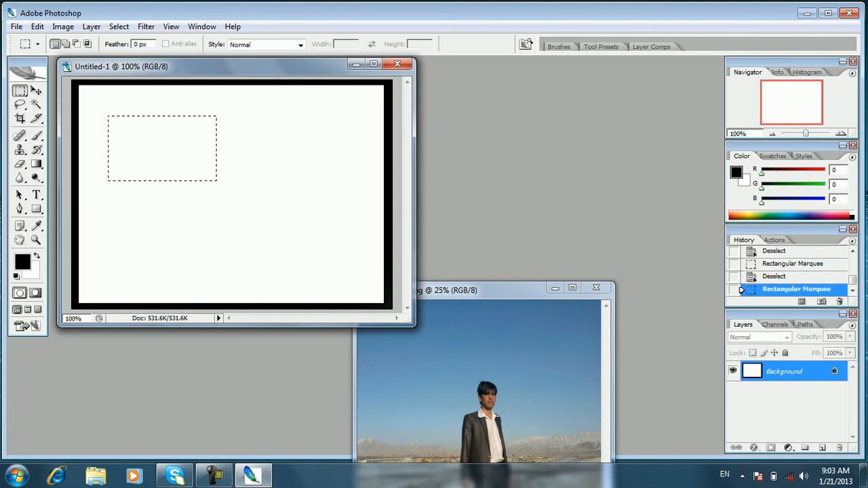
{"action": "left_click_drag", "start_coordinate": [293, 139], "coordinate": [245, 133]}
{"action": "key", "text": "ctrl+d"}
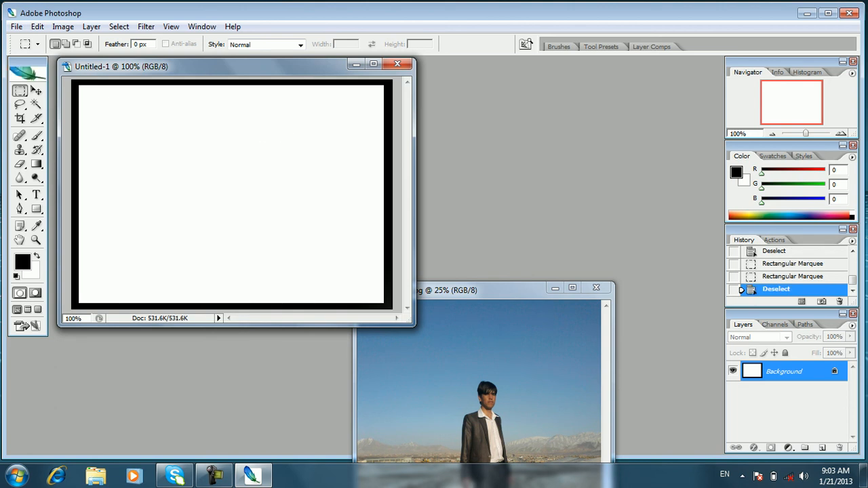
- Switch to the Elliptical Marquee Tool and draw a large circular selection, replacing it with a small circle in the canvas's upper-right area
{"action": "left_click", "coordinate": [19, 90]}
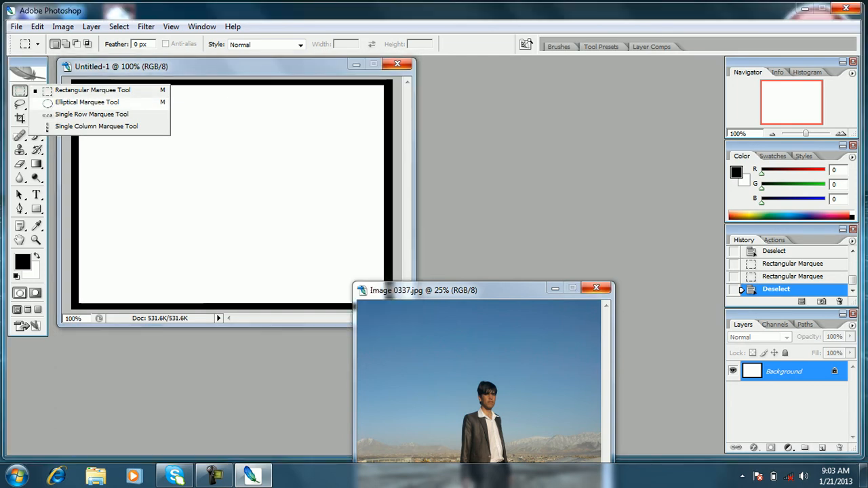
{"action": "left_click", "coordinate": [87, 102]}
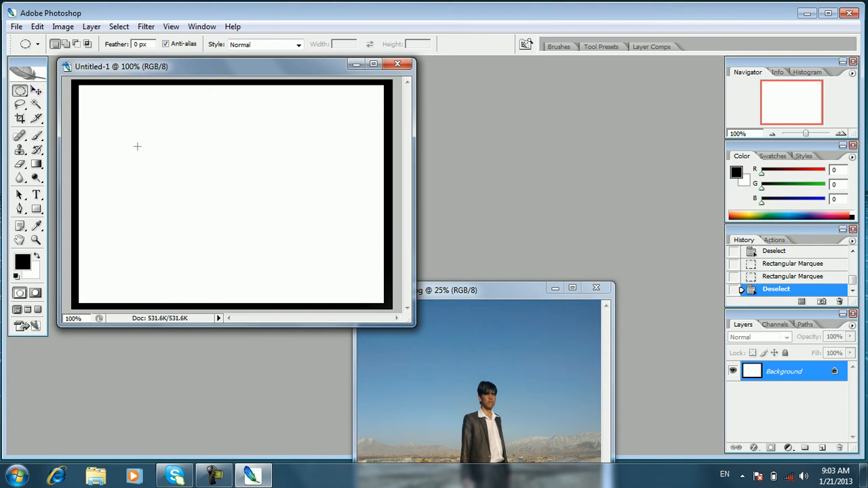
{"action": "left_click_drag", "start_coordinate": [118, 111], "coordinate": [284, 274]}
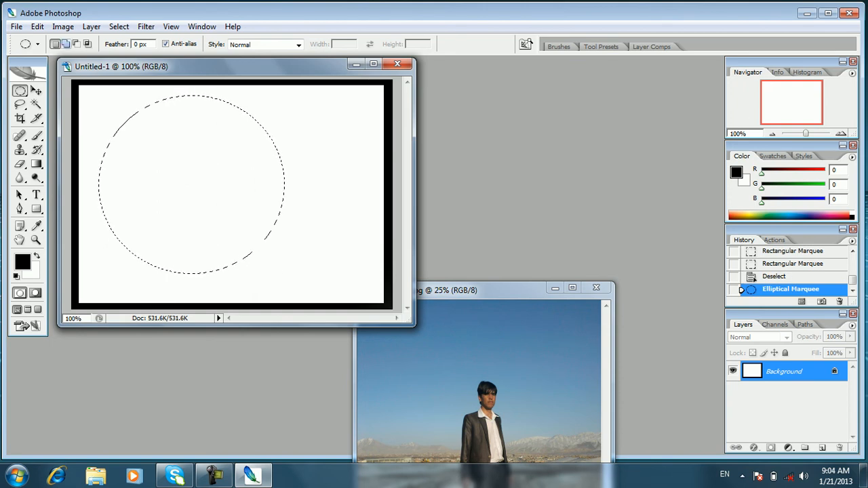
{"action": "left_click_drag", "start_coordinate": [282, 96], "coordinate": [337, 151]}
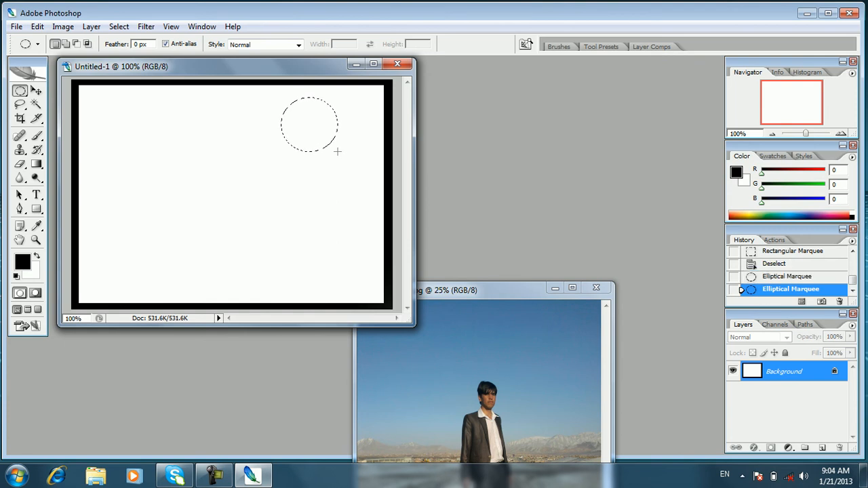
- Switch to Add to selection mode and add three separate ellipses at the upper left, centre and lower right of the canvas
{"action": "left_click", "coordinate": [66, 45]}
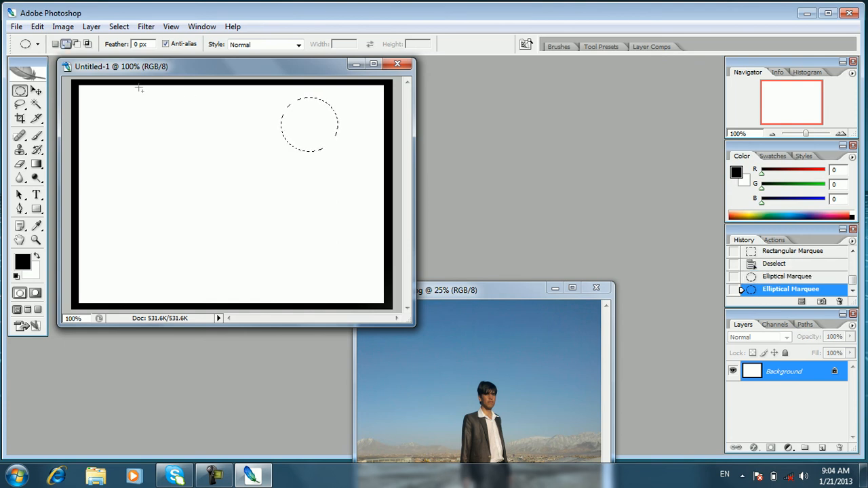
{"action": "left_click_drag", "start_coordinate": [128, 139], "coordinate": [321, 274]}
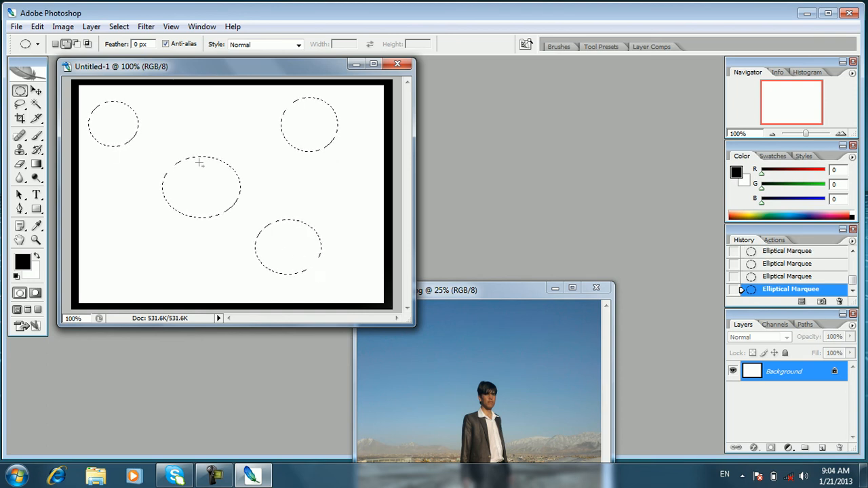
- Switch to Subtract from selection mode and remove all the elliptical selections by drawing larger ellipses over them
{"action": "left_click", "coordinate": [77, 44]}
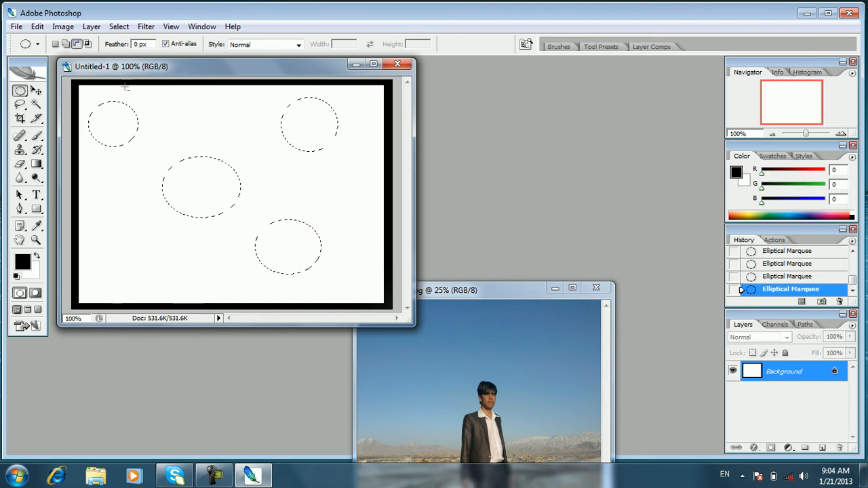
{"action": "left_click_drag", "start_coordinate": [140, 143], "coordinate": [341, 281]}
{"action": "left_click_drag", "start_coordinate": [244, 84], "coordinate": [390, 161]}
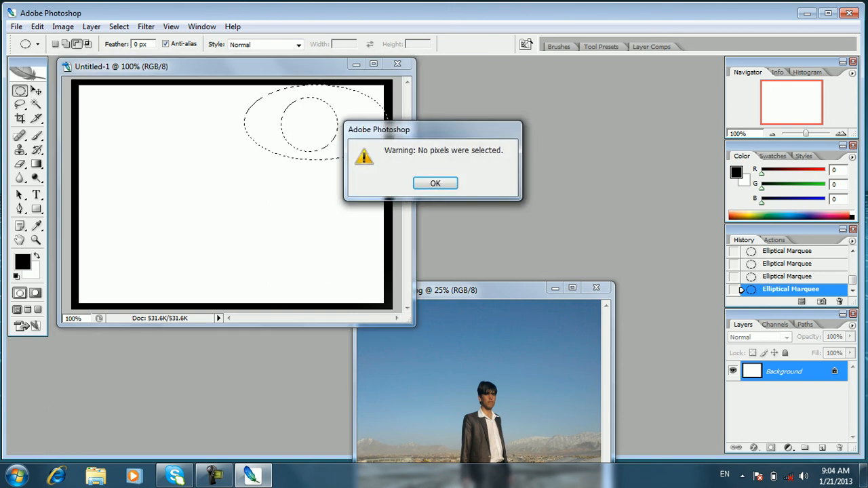
{"action": "key", "text": "Return"}
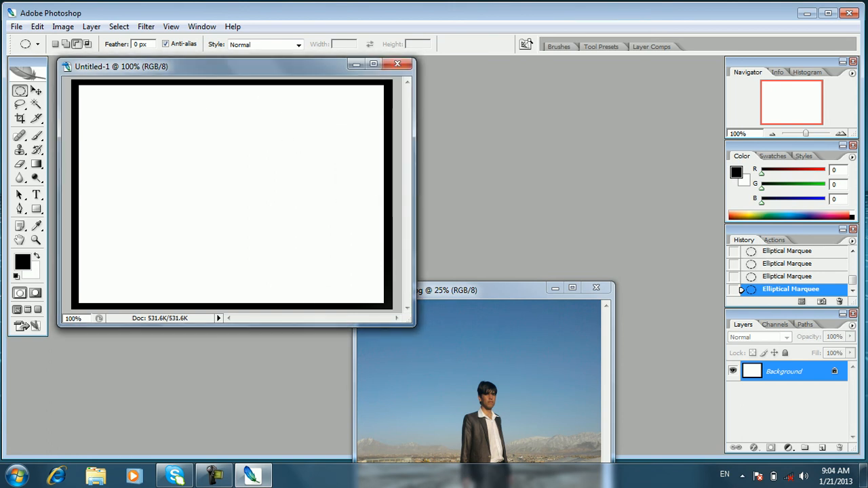
- Create a crescent selection by drawing a large circle and subtracting an overlapping circle offset slightly to the right
{"action": "left_click_drag", "start_coordinate": [113, 112], "coordinate": [272, 263]}
{"action": "left_click_drag", "start_coordinate": [204, 234], "coordinate": [128, 262]}
- Set the foreground colour to orange, e7833a
{"action": "left_click", "coordinate": [22, 261]}
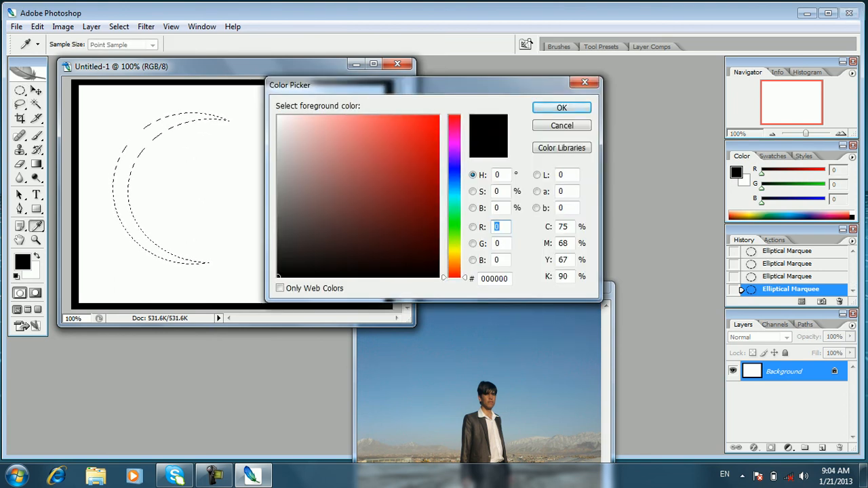
{"action": "left_click", "coordinate": [454, 264]}
{"action": "left_click_drag", "start_coordinate": [427, 209], "coordinate": [432, 170]}
{"action": "left_click", "coordinate": [455, 271]}
{"action": "left_click_drag", "start_coordinate": [454, 271], "coordinate": [454, 275]}
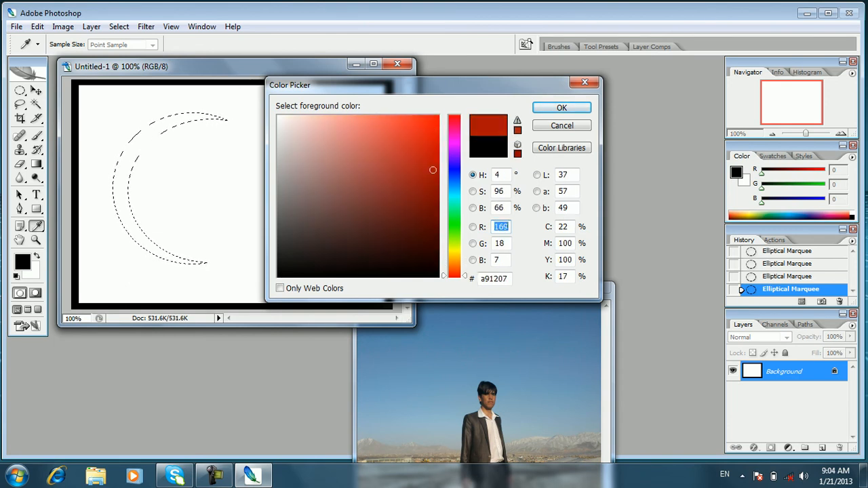
{"action": "left_click", "coordinate": [472, 426]}
{"action": "left_click", "coordinate": [455, 277]}
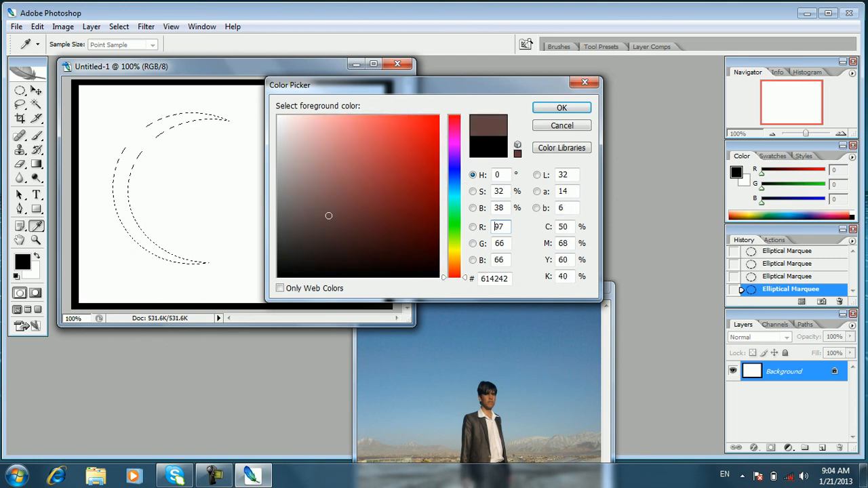
{"action": "left_click_drag", "start_coordinate": [329, 216], "coordinate": [398, 130]}
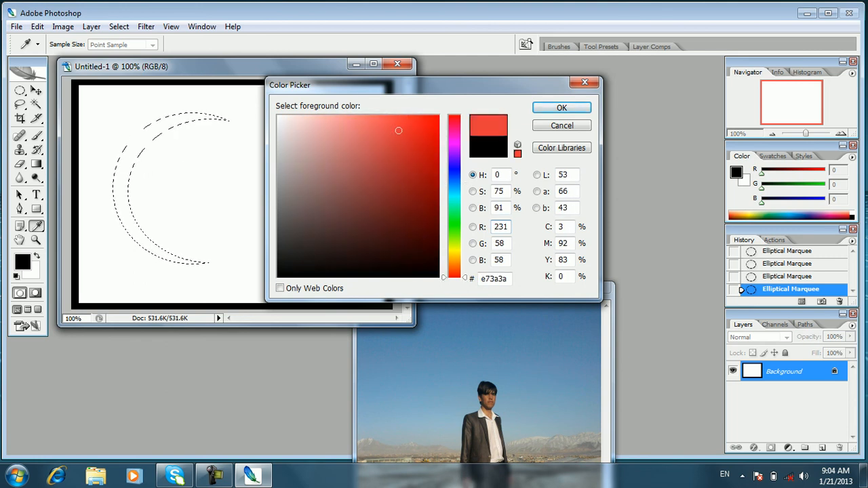
{"action": "left_click_drag", "start_coordinate": [455, 277], "coordinate": [455, 267]}
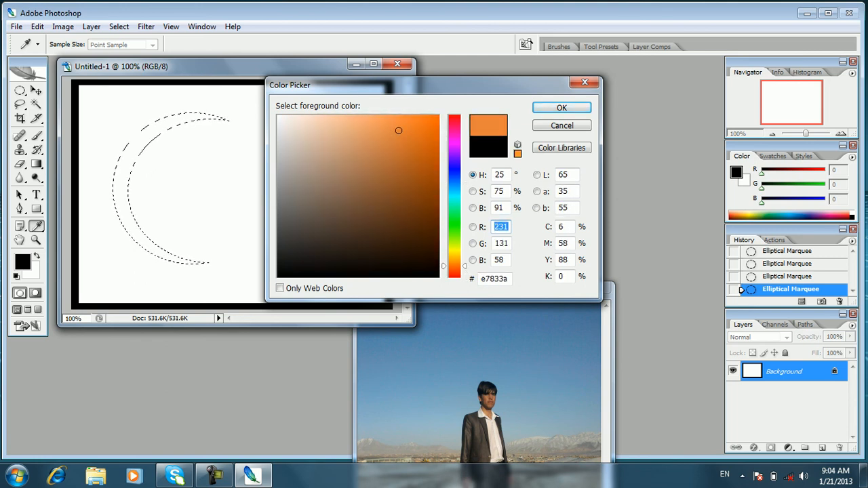
{"action": "left_click", "coordinate": [561, 107]}
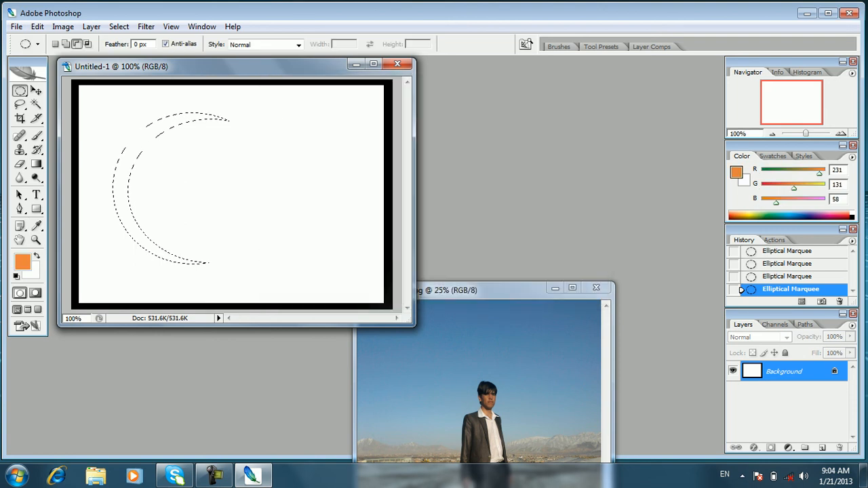
- Fill the crescent selection with an orange-to-white linear gradient running diagonally downward to the right, and deselect
{"action": "key", "text": "g"}
{"action": "left_click_drag", "start_coordinate": [120, 152], "coordinate": [219, 287]}
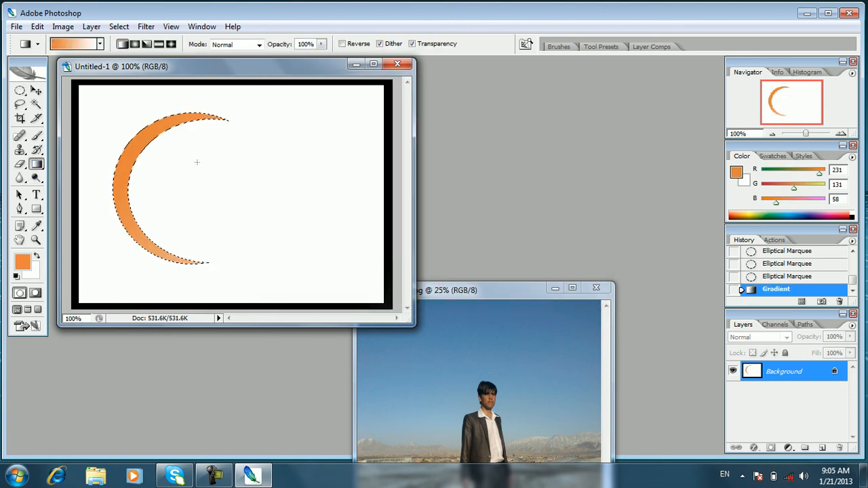
{"action": "left_click_drag", "start_coordinate": [137, 131], "coordinate": [349, 271]}
{"action": "key", "text": "ctrl+d"}
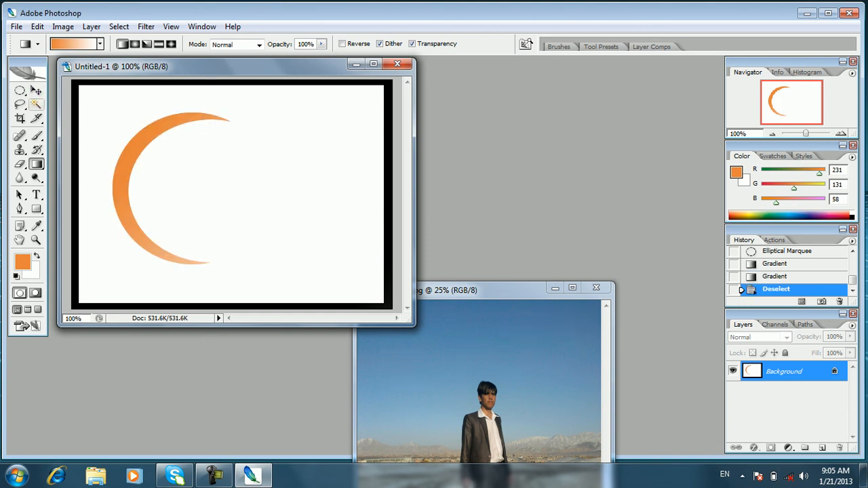
- Draw a large elliptical selection right of the crescent with the Elliptical Marquee, and try subtracting a small ellipse over the crescent's upper arc
{"action": "left_click", "coordinate": [21, 91]}
{"action": "left_click", "coordinate": [21, 91]}
{"action": "left_click", "coordinate": [74, 103]}
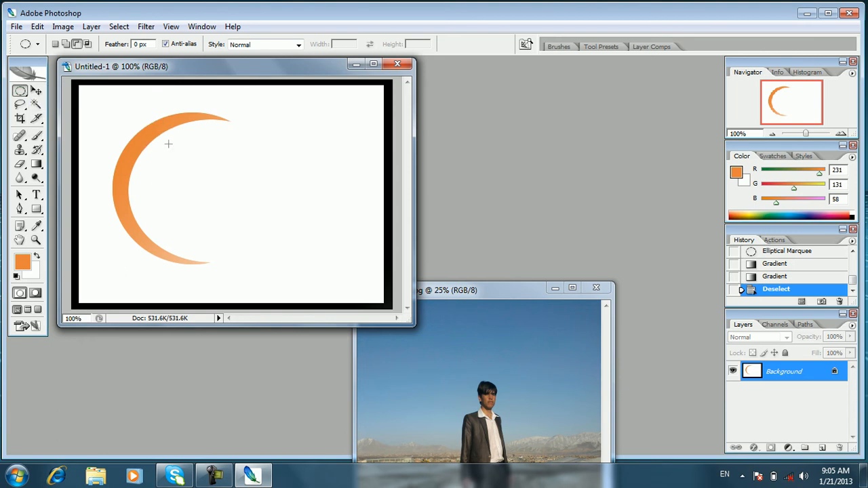
{"action": "left_click_drag", "start_coordinate": [203, 146], "coordinate": [305, 237]}
{"action": "left_click_drag", "start_coordinate": [318, 266], "coordinate": [345, 267]}
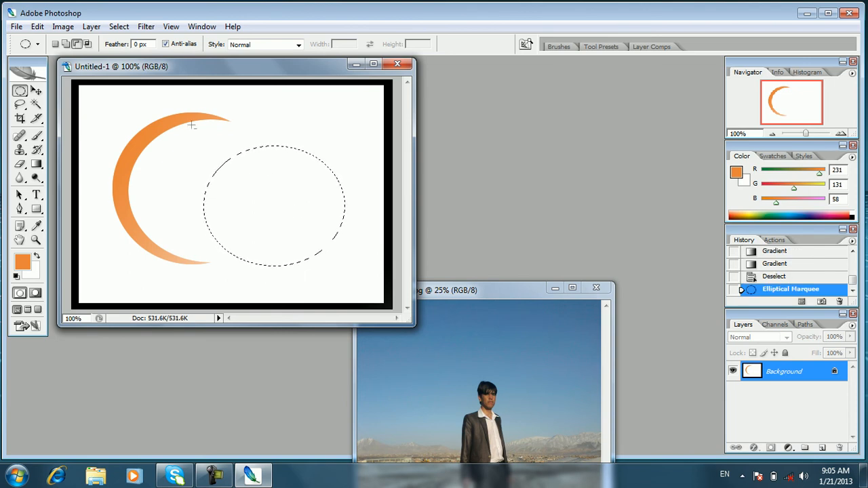
{"action": "left_click_drag", "start_coordinate": [137, 114], "coordinate": [162, 136]}
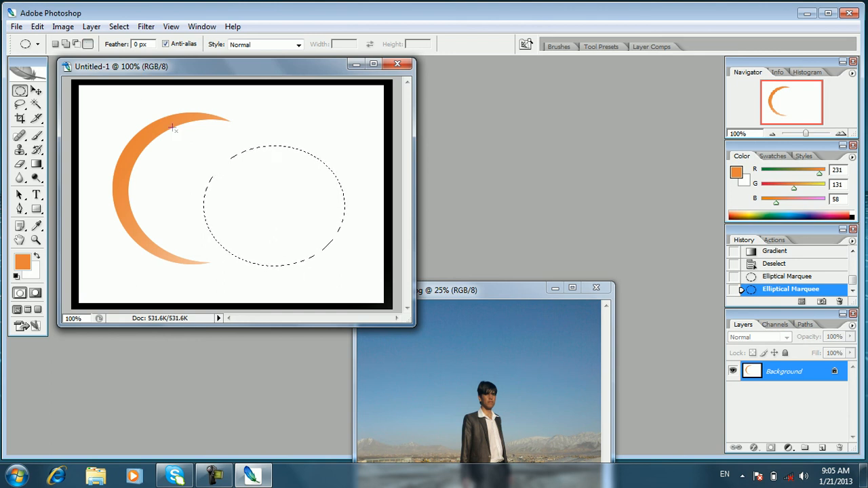
- Try intersecting the elliptical selection with two more ellipses drawn inside it, and deselect
{"action": "left_click_drag", "start_coordinate": [228, 166], "coordinate": [329, 251]}
{"action": "left_click_drag", "start_coordinate": [250, 189], "coordinate": [316, 246]}
{"action": "left_click", "coordinate": [318, 246]}
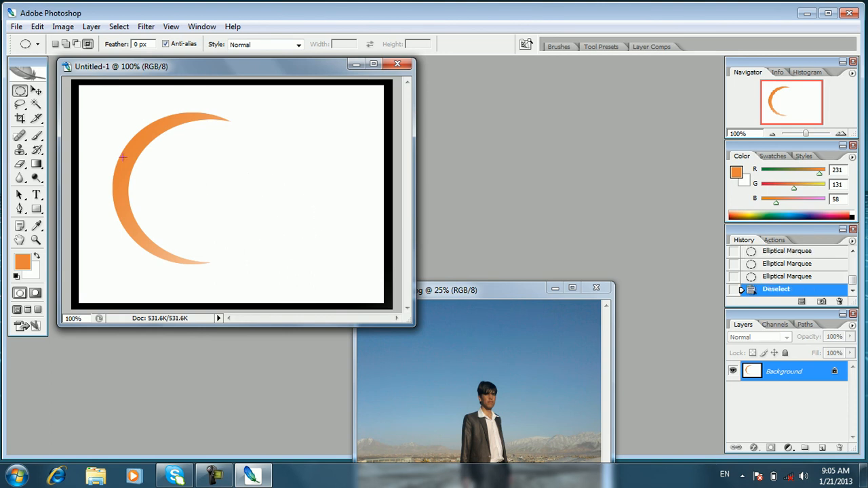
- Create a ring selection right of the crescent by drawing a large ellipse and subtracting a smaller ellipse from its middle
{"action": "left_click_drag", "start_coordinate": [211, 136], "coordinate": [348, 263]}
{"action": "left_click", "coordinate": [76, 44]}
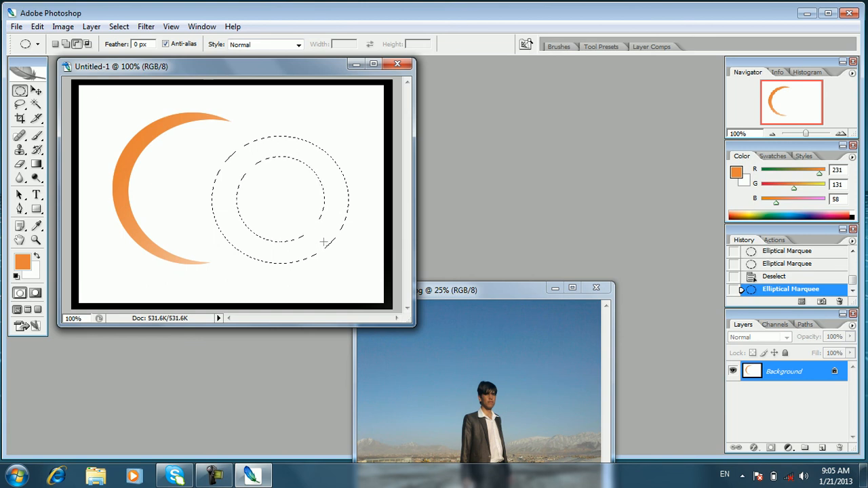
{"action": "left_click_drag", "start_coordinate": [328, 242], "coordinate": [328, 242]}
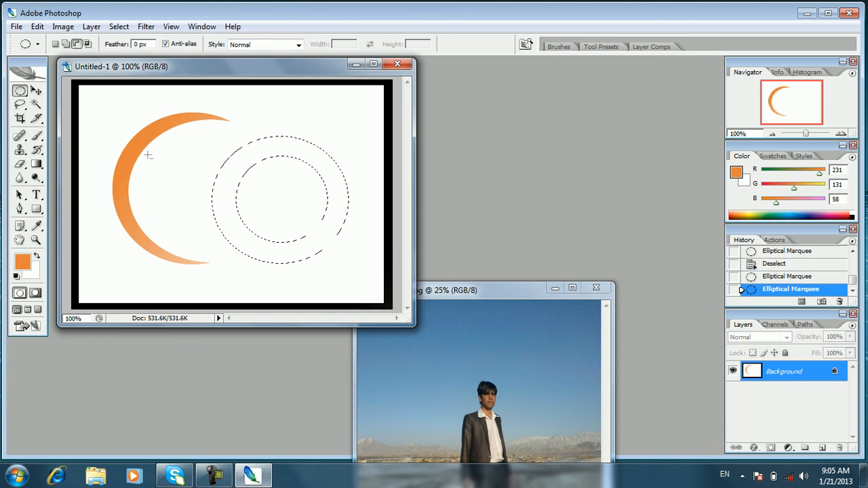
- Try a diagonal orange-to-white linear gradient in the ring selection, undo the fill and deselect
{"action": "left_click", "coordinate": [36, 165]}
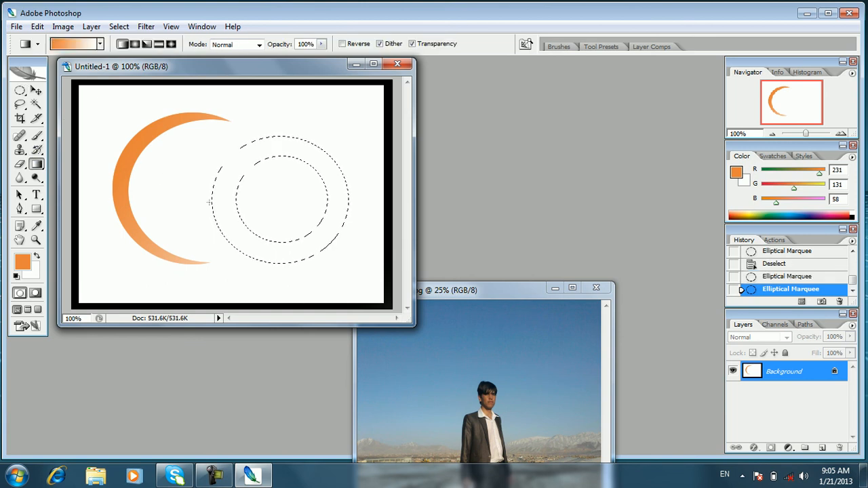
{"action": "left_click_drag", "start_coordinate": [221, 167], "coordinate": [353, 272]}
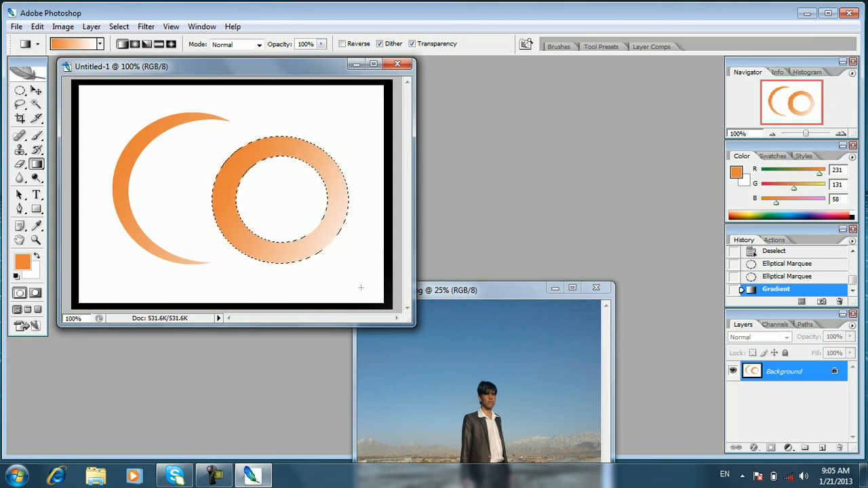
{"action": "key", "text": "ctrl+z"}
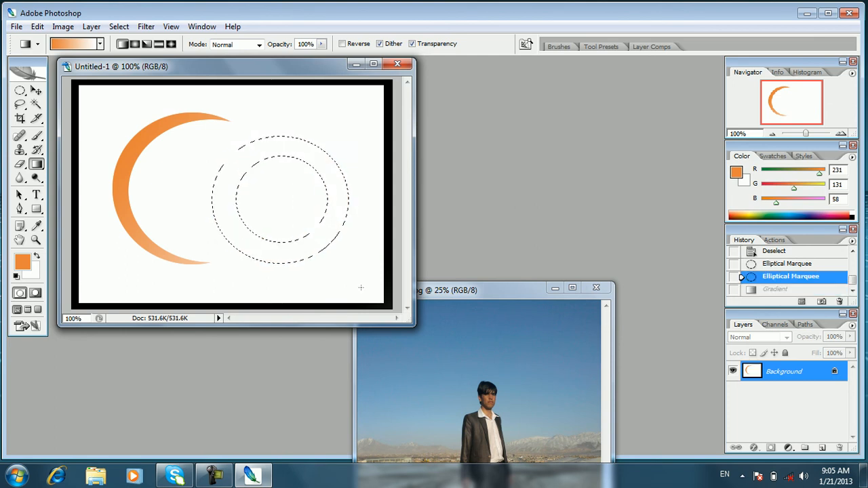
{"action": "key", "text": "ctrl+d"}
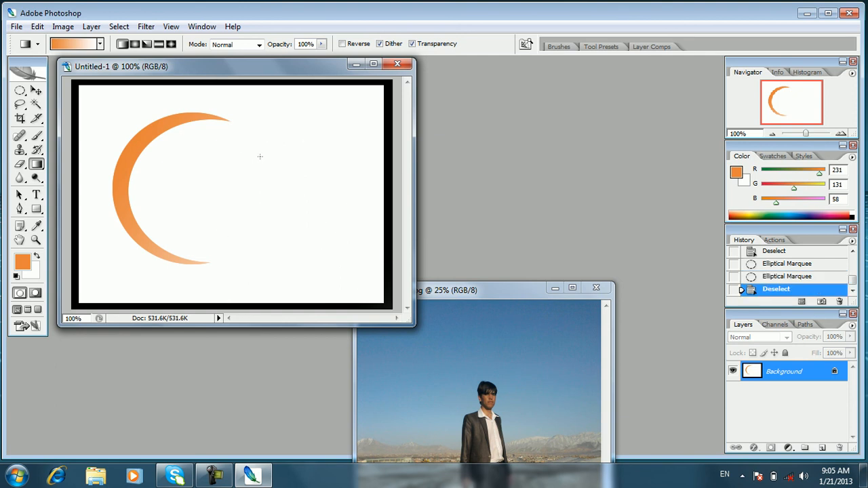
- Draw an anti-aliased elliptical selection around the man's head and upper body in Image 0337.jpg
{"action": "key", "text": "m"}
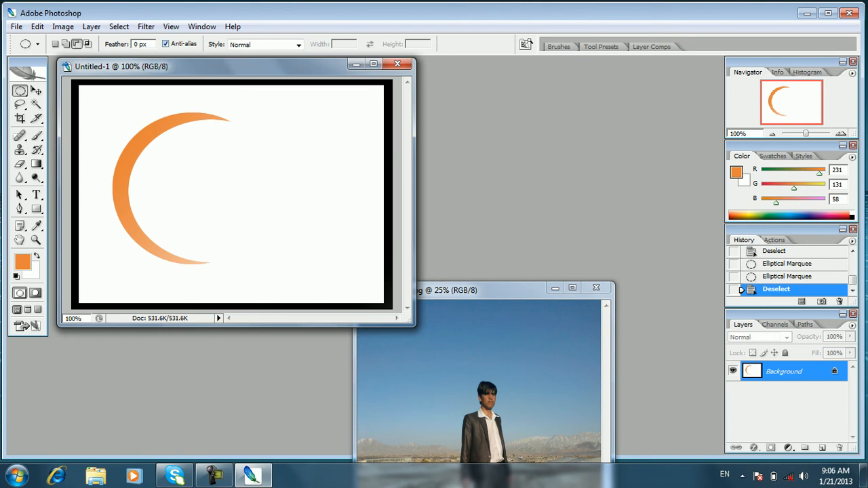
{"action": "left_click", "coordinate": [19, 90]}
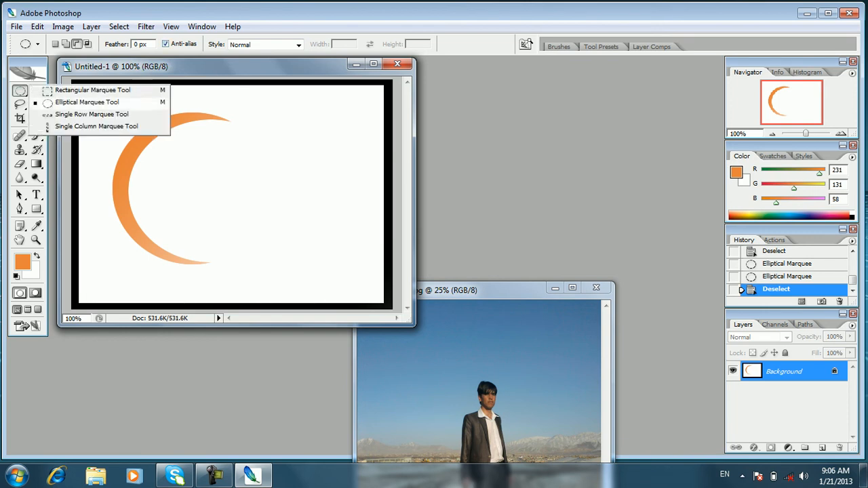
{"action": "left_click", "coordinate": [86, 102]}
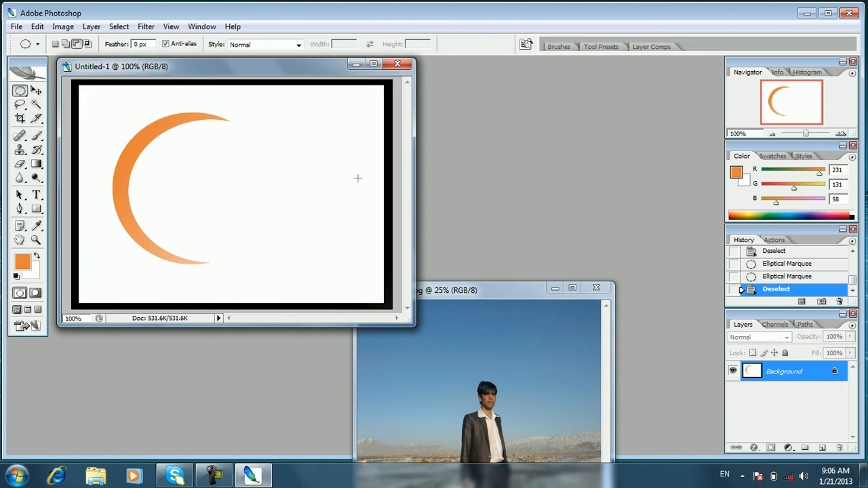
{"action": "left_click", "coordinate": [454, 345]}
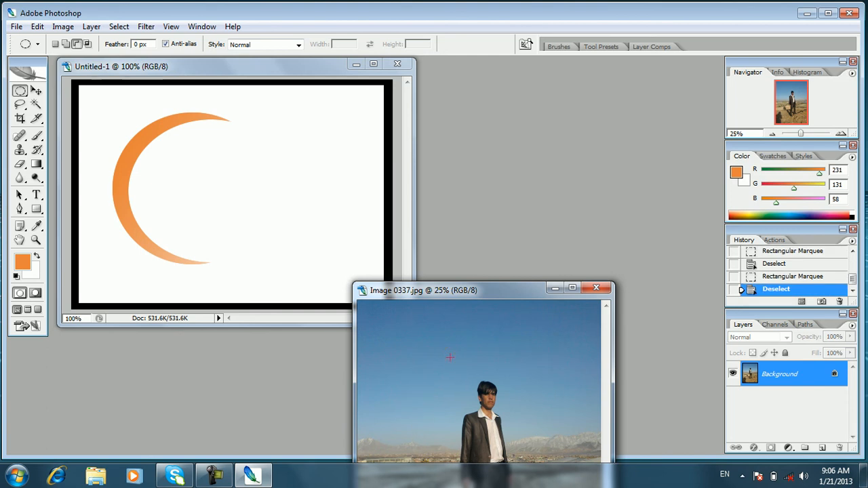
{"action": "left_click_drag", "start_coordinate": [542, 431], "coordinate": [558, 445]}
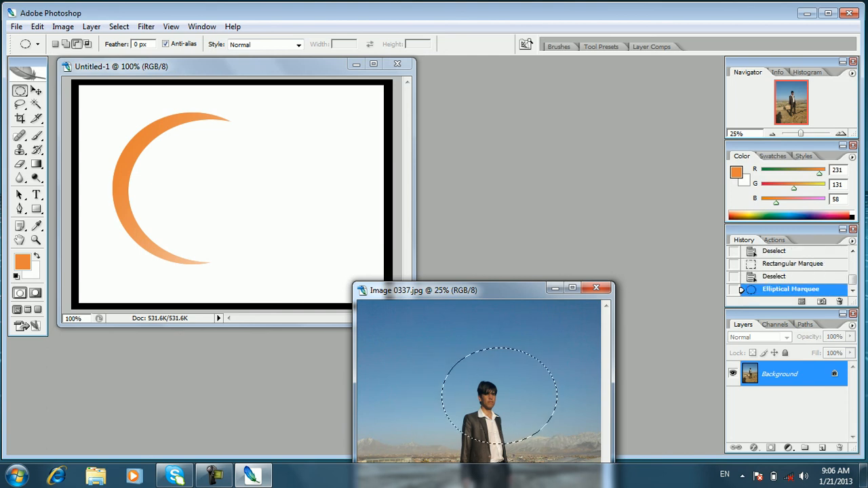
- Copy the elliptical photo selection into Untitled-1 with the Move tool and scale it to about 86.7% width and 79.6% height
{"action": "key", "text": "v"}
{"action": "left_click_drag", "start_coordinate": [502, 400], "coordinate": [213, 204]}
{"action": "left_click_drag", "start_coordinate": [213, 159], "coordinate": [183, 302]}
{"action": "left_click_drag", "start_coordinate": [342, 107], "coordinate": [317, 110]}
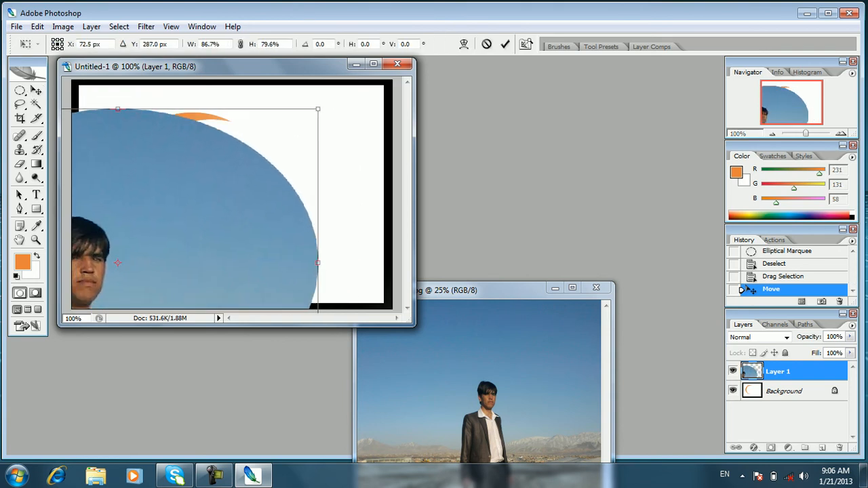
{"action": "key", "text": "Return"}
- Scale the photo ellipse further to about 66.6% width and 48.3% height, and place it over the crescent at the canvas's left side
{"action": "mouse_move", "coordinate": [228, 203]}
{"action": "left_mouse_down"}
{"action": "mouse_move", "coordinate": [217, 143]}
{"action": "mouse_move", "coordinate": [200, 135]}
{"action": "mouse_move", "coordinate": [240, 199]}
{"action": "left_mouse_up"}
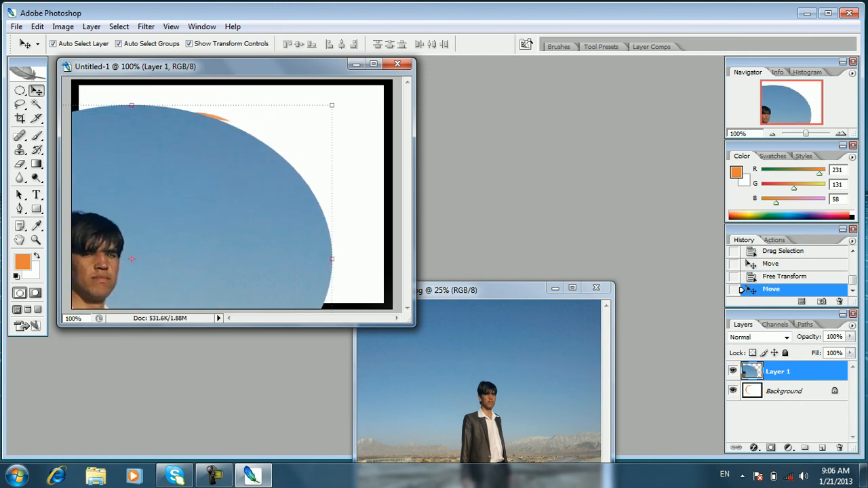
{"action": "left_click_drag", "start_coordinate": [332, 105], "coordinate": [198, 264]}
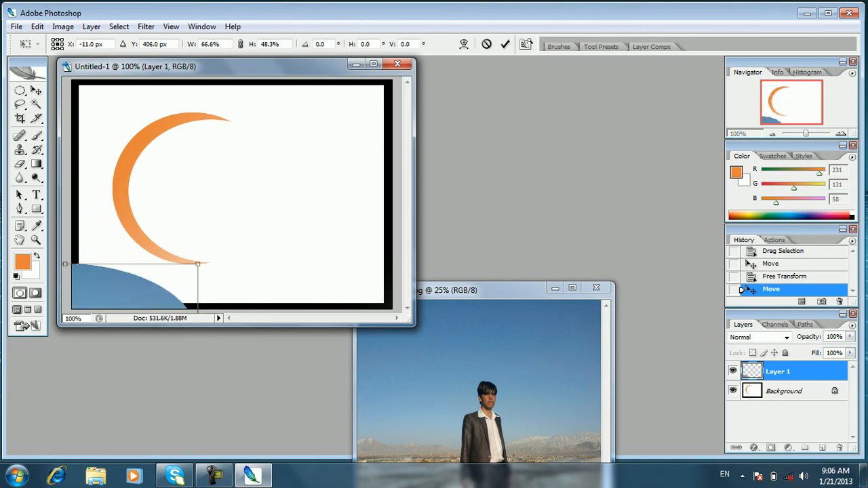
{"action": "key", "text": "Return"}
{"action": "left_click_drag", "start_coordinate": [133, 291], "coordinate": [225, 137]}
{"action": "left_click_drag", "start_coordinate": [288, 183], "coordinate": [203, 195]}
{"action": "key", "text": "Return"}
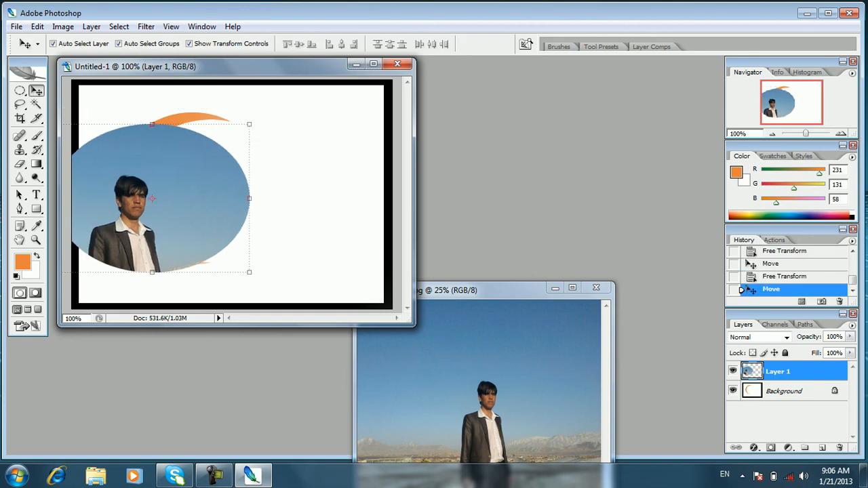
- Turn off anti-aliasing for the Elliptical Marquee, and replace the selection around the man in Image 0337.jpg with a new ellipse
{"action": "left_click", "coordinate": [20, 91]}
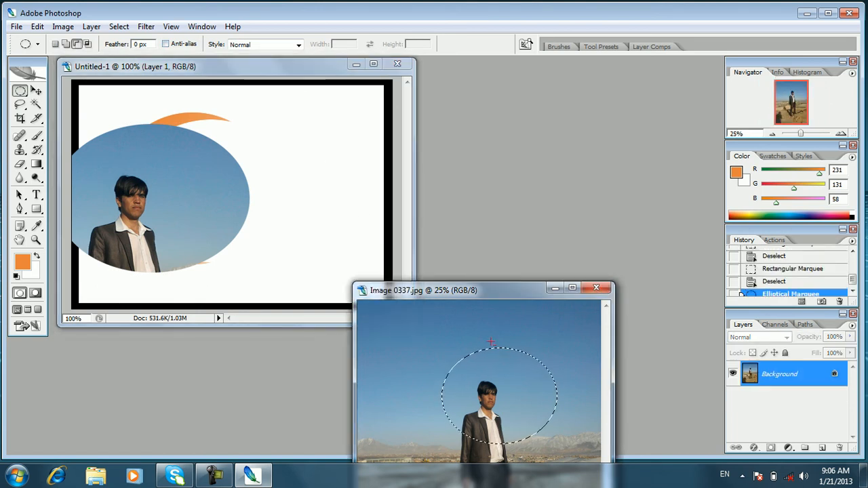
{"action": "left_click", "coordinate": [490, 342]}
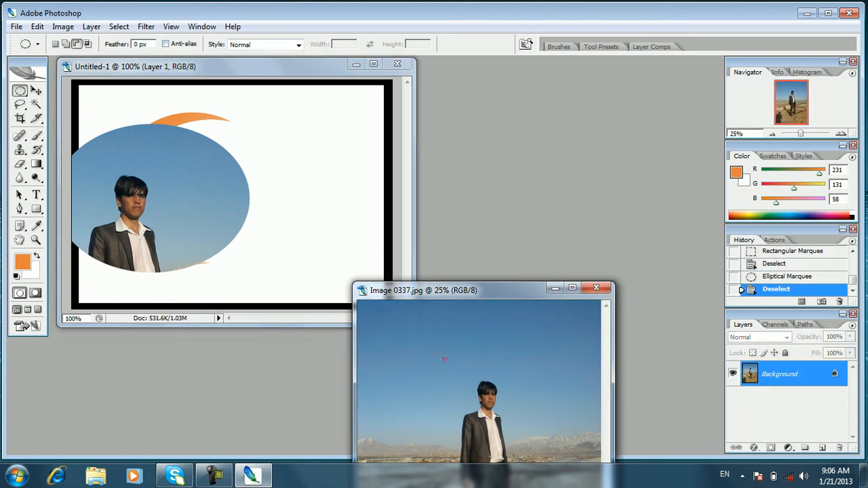
{"action": "left_click_drag", "start_coordinate": [521, 416], "coordinate": [550, 447]}
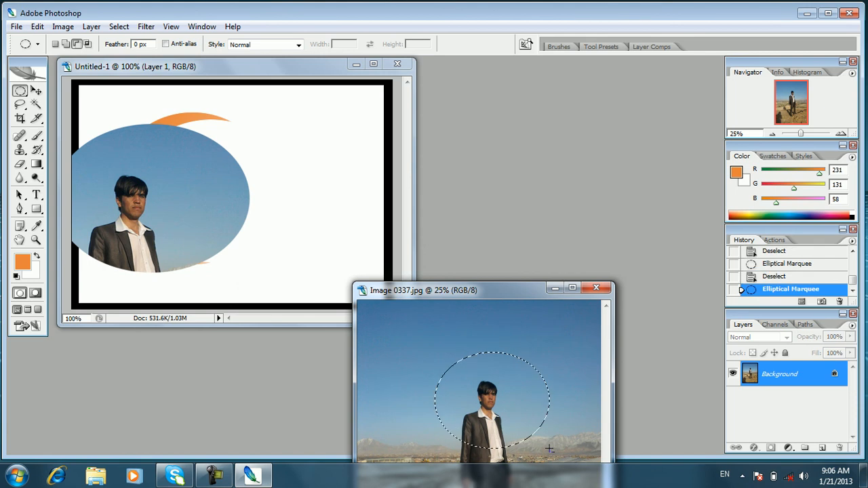
- Copy the non-anti-aliased ellipse into Untitled-1, move it toward the lower left of the canvas and scale it down
{"action": "key", "text": "v"}
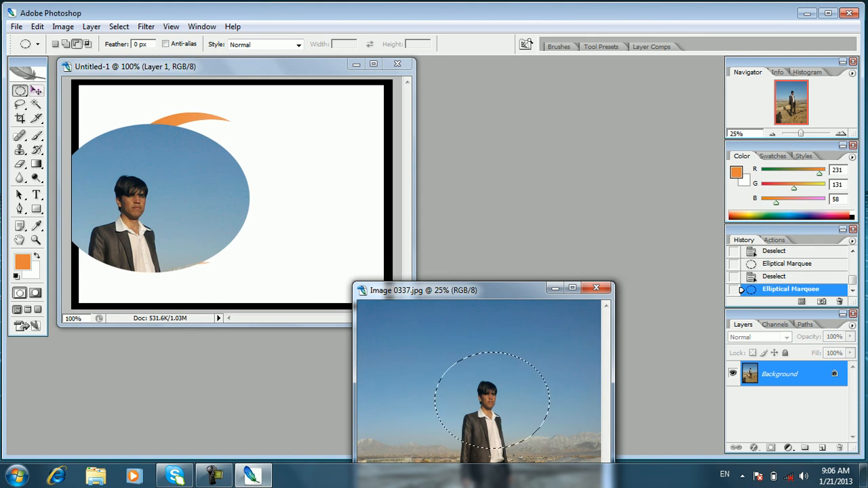
{"action": "left_click_drag", "start_coordinate": [490, 401], "coordinate": [386, 213]}
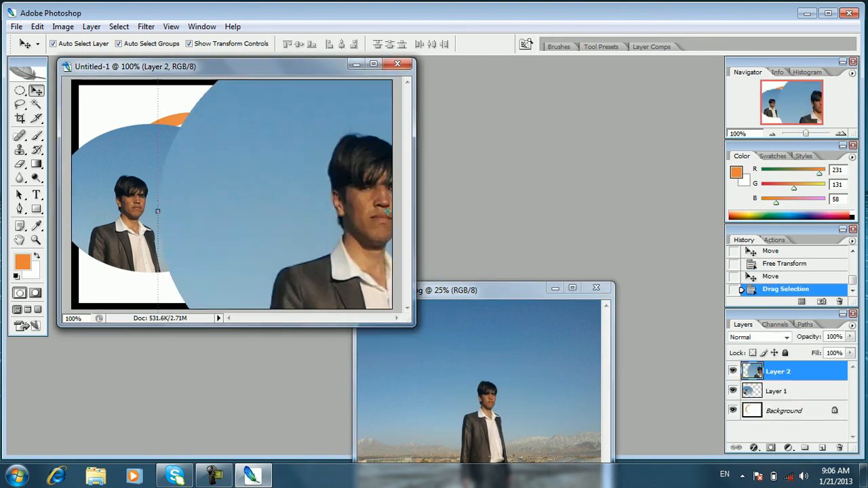
{"action": "left_click_drag", "start_coordinate": [331, 203], "coordinate": [271, 268]}
{"action": "left_click_drag", "start_coordinate": [272, 238], "coordinate": [89, 294]}
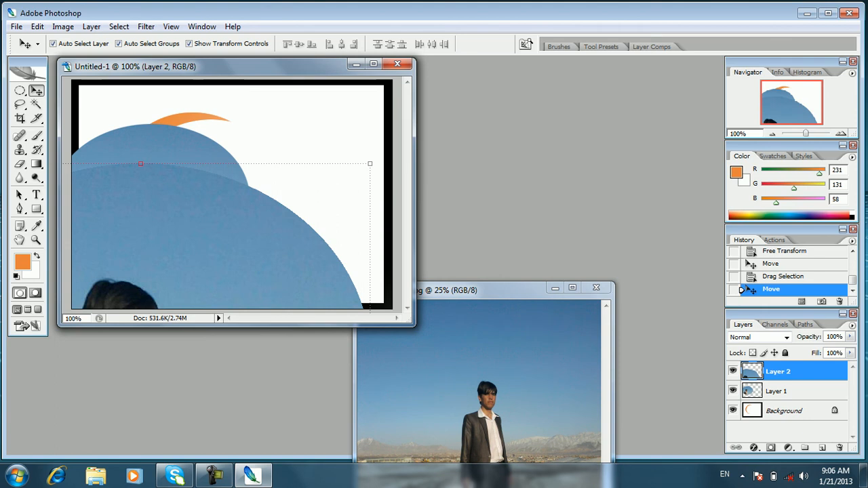
{"action": "left_click_drag", "start_coordinate": [369, 163], "coordinate": [351, 120]}
{"action": "key", "text": "Return"}
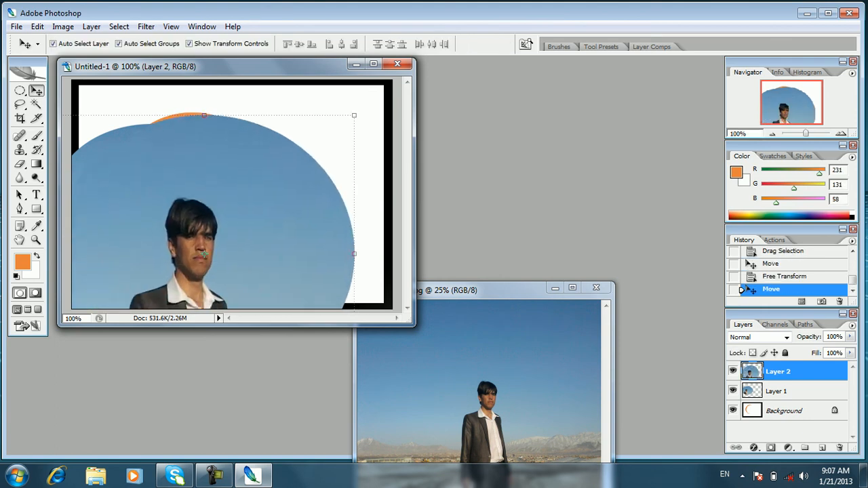
- Reduce the second photo ellipse's height, scale its width to about 59%, and place it right of the first ellipse
{"action": "left_click_drag", "start_coordinate": [205, 115], "coordinate": [204, 256]}
{"action": "key", "text": "Return"}
{"action": "left_click_drag", "start_coordinate": [204, 305], "coordinate": [211, 221]}
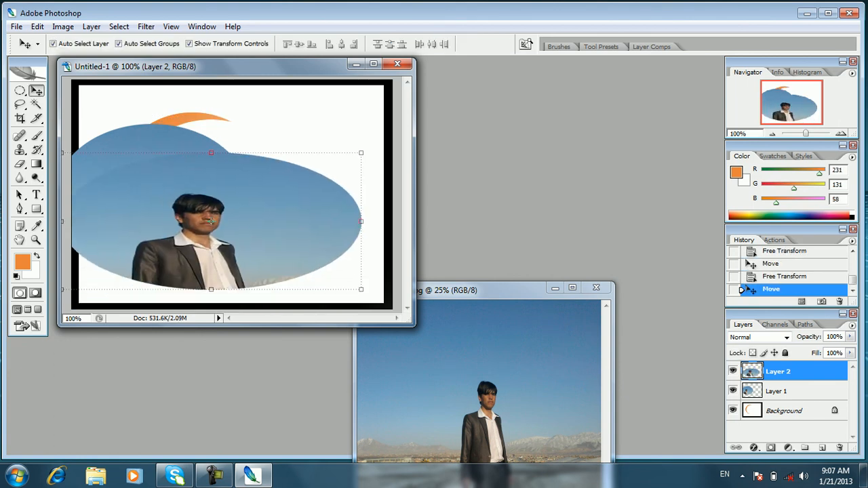
{"action": "left_click_drag", "start_coordinate": [361, 221], "coordinate": [238, 221]}
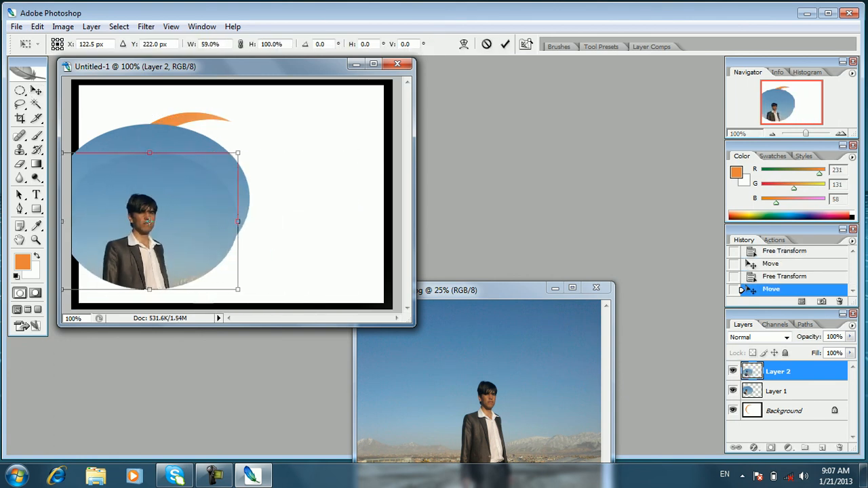
{"action": "key", "text": "Return"}
{"action": "left_click_drag", "start_coordinate": [148, 221], "coordinate": [351, 198]}
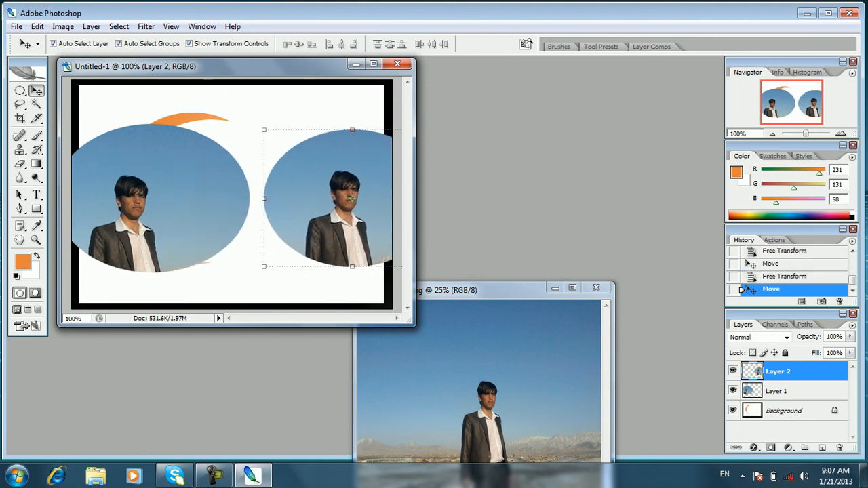
- Compare the anti-aliased and non-anti-aliased ellipse edges at up to 300% zoom, and return the view to 100%
{"action": "left_click", "coordinate": [160, 201]}
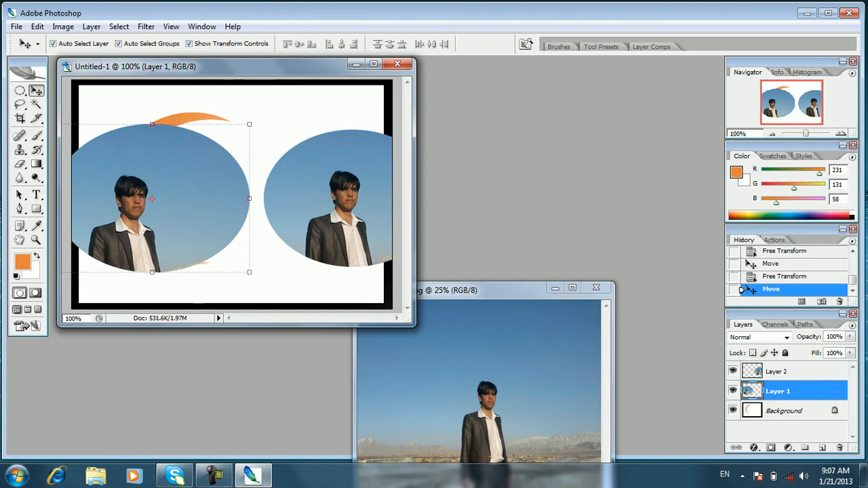
{"action": "key", "text": "z"}
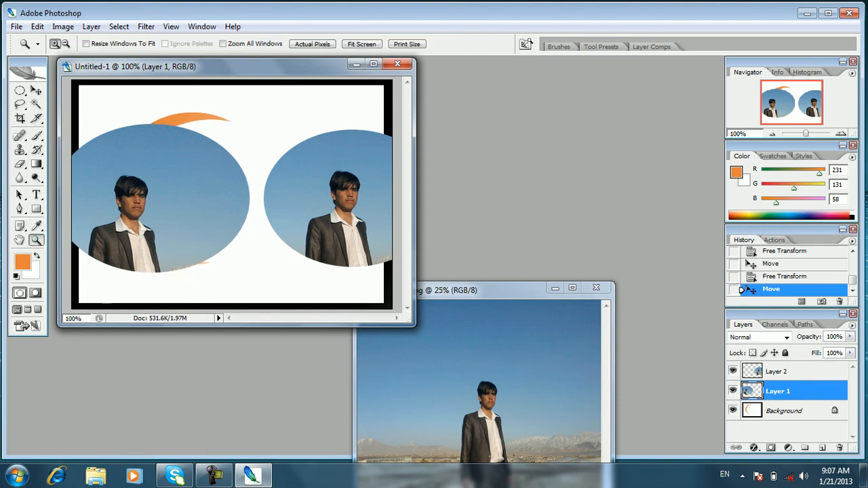
{"action": "left_click", "coordinate": [262, 208]}
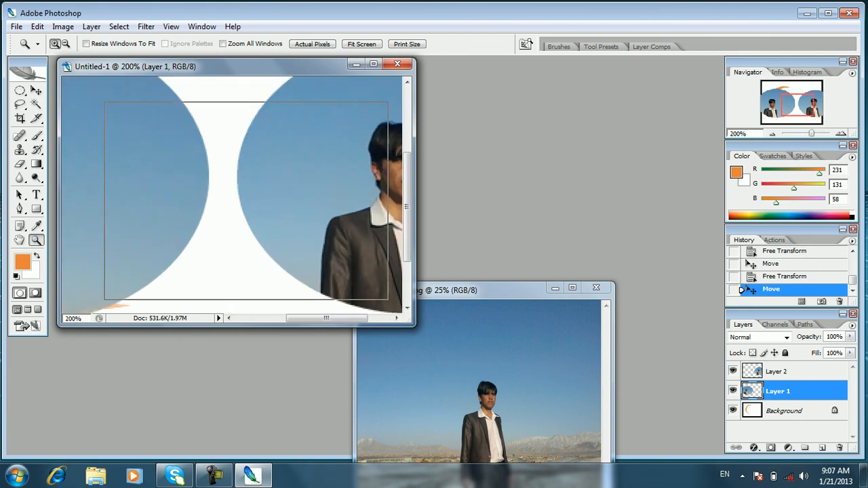
{"action": "left_click", "coordinate": [262, 208]}
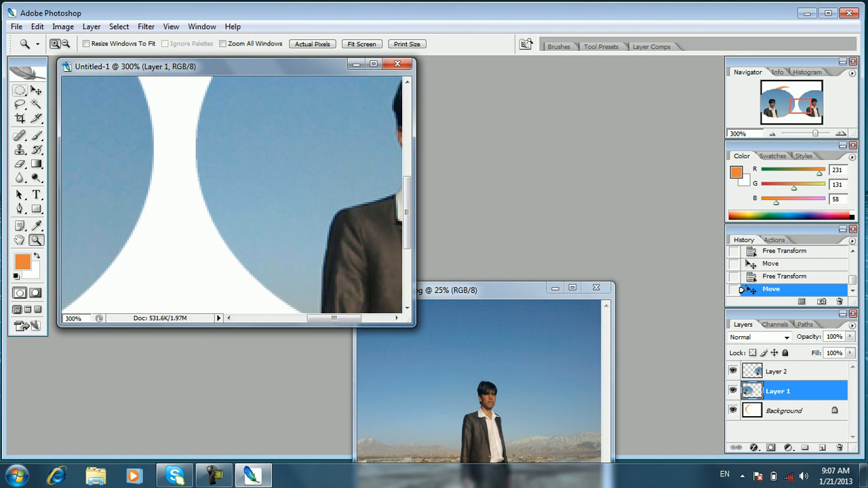
{"action": "left_click", "coordinate": [230, 194], "text": "alt"}
{"action": "left_click", "coordinate": [230, 194], "text": "alt"}
{"action": "left_click", "coordinate": [230, 194], "text": "alt"}
{"action": "left_click", "coordinate": [187, 217]}
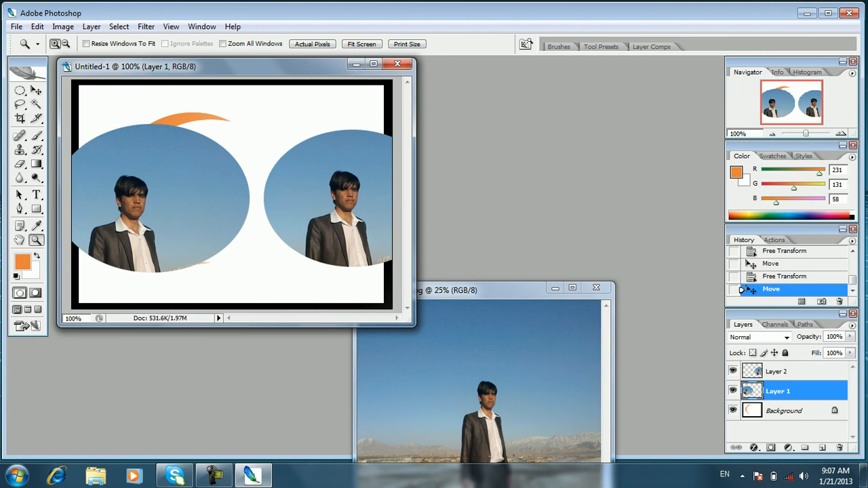
- Activate the Elliptical Marquee tool, and delete Layer 1 and Layer 2 with the two photo ellipses from Untitled-1
{"action": "left_click", "coordinate": [20, 91]}
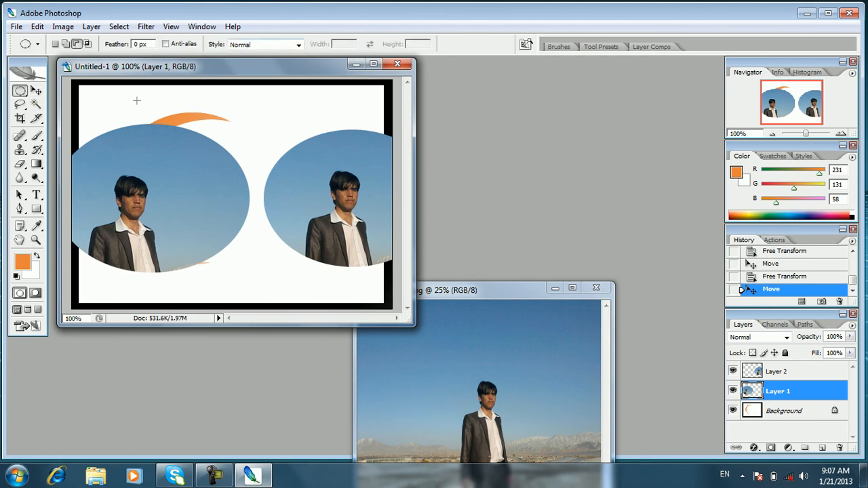
{"action": "left_click", "coordinate": [21, 91]}
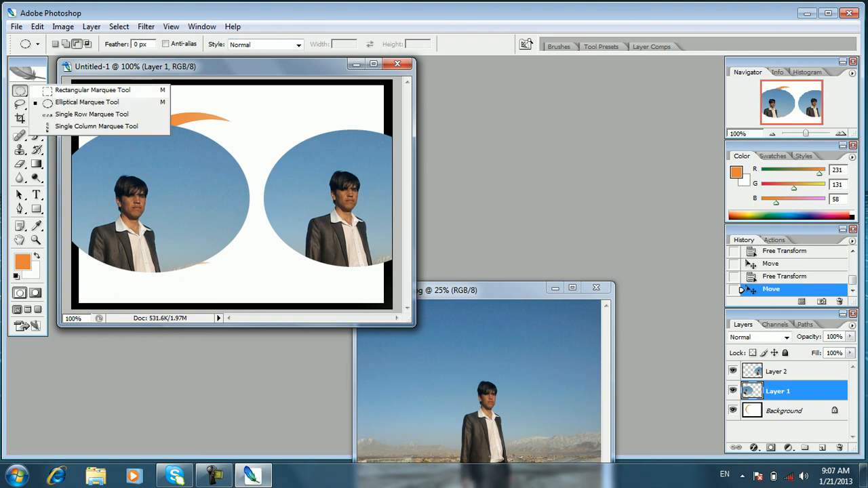
{"action": "left_click", "coordinate": [87, 102]}
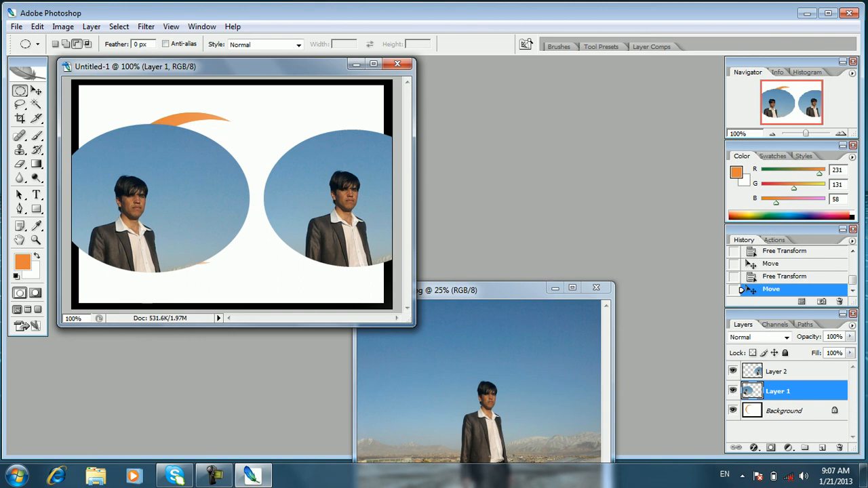
{"action": "left_click", "coordinate": [839, 448]}
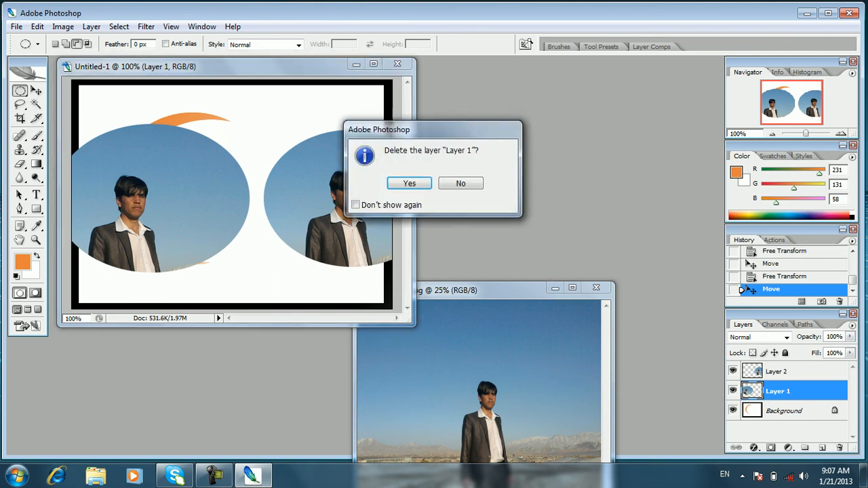
{"action": "key", "text": "Return"}
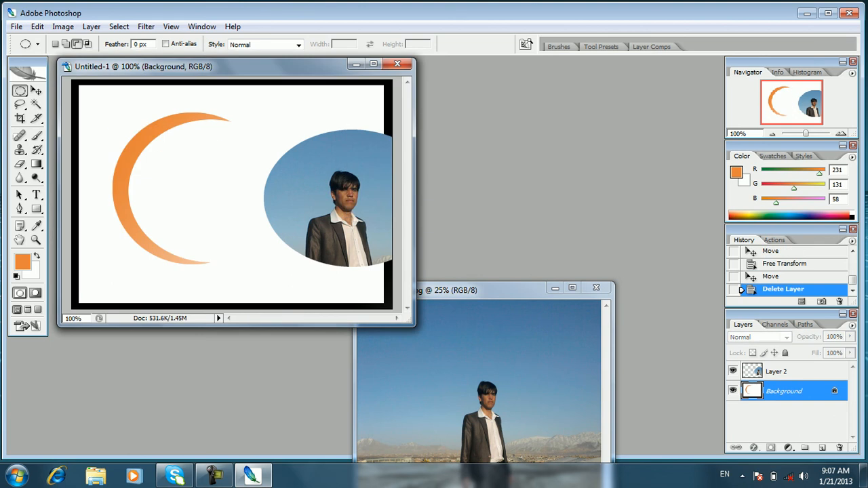
{"action": "left_click", "coordinate": [778, 372]}
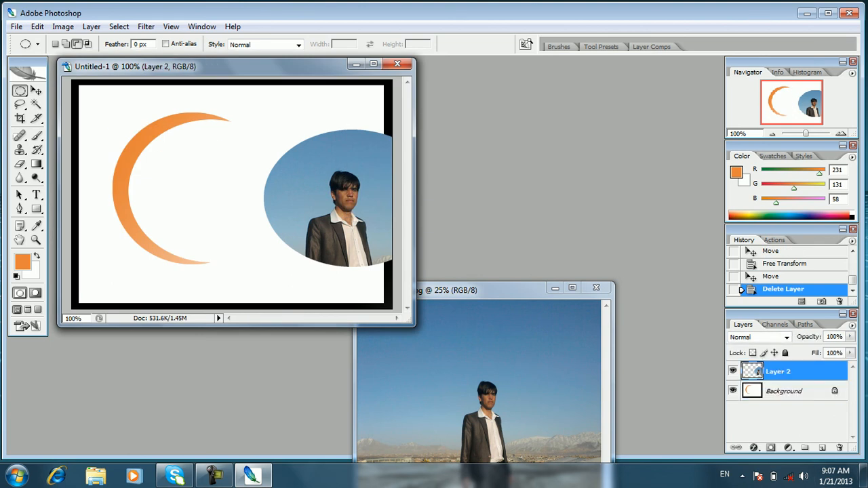
{"action": "left_click", "coordinate": [840, 447]}
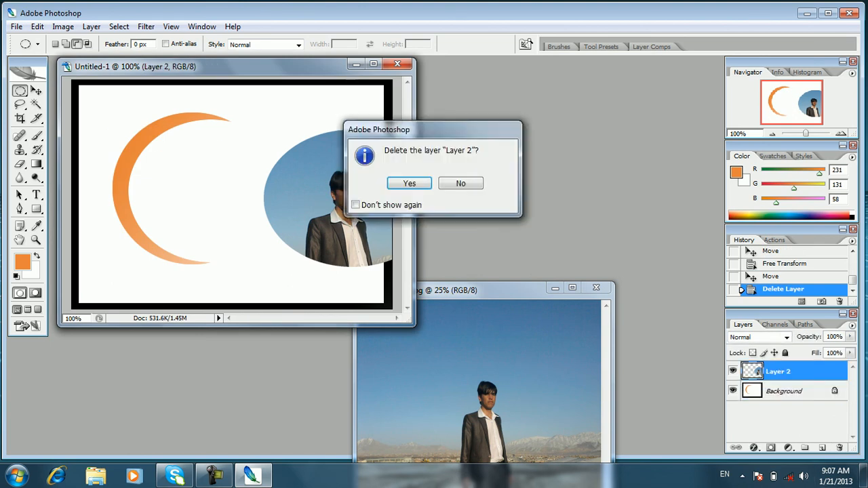
{"action": "key", "text": "Return"}
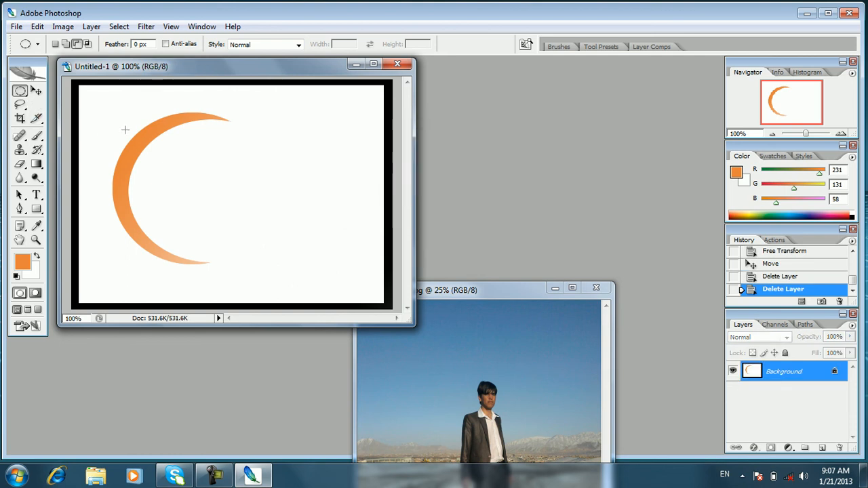
- Draw a free elliptical selection in Normal style inside and beside the orange crescent, and deselect it
{"action": "left_click_drag", "start_coordinate": [210, 132], "coordinate": [335, 258]}
{"action": "left_click", "coordinate": [335, 258]}
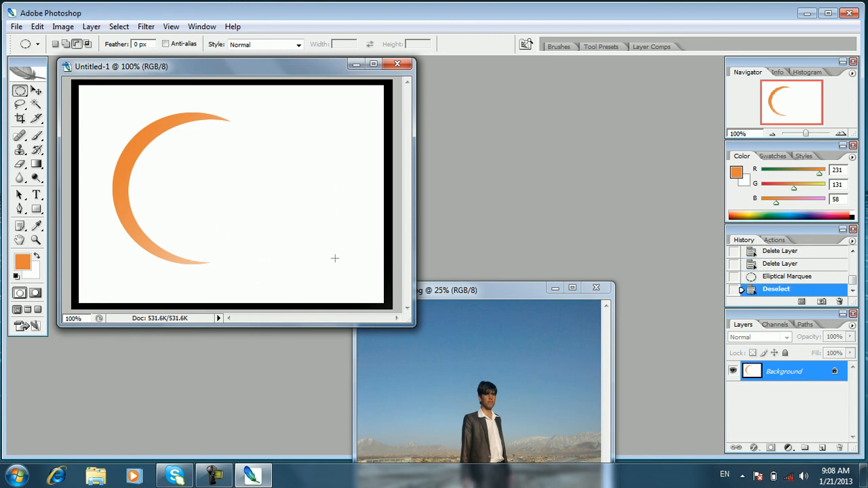
- Set the marquee style to Fixed Aspect Ratio at 1 to 1, draw circular test selections near the crescent, and deselect
{"action": "left_click", "coordinate": [265, 45]}
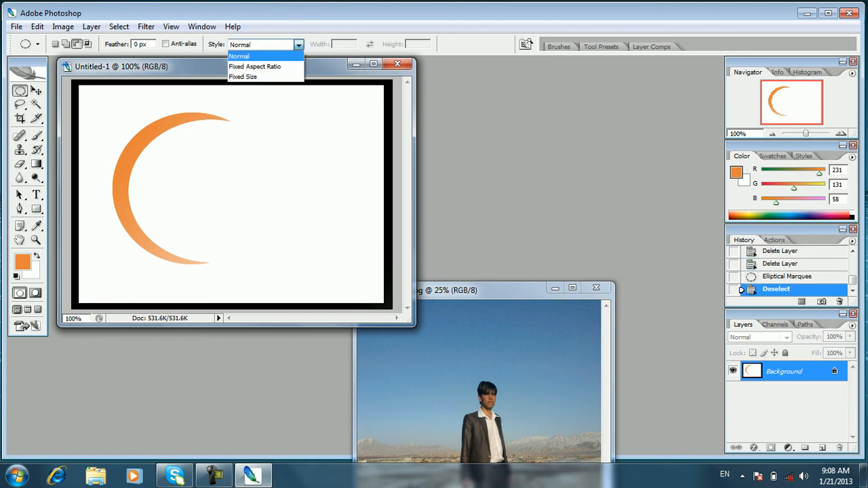
{"action": "left_click", "coordinate": [255, 63]}
{"action": "left_click_drag", "start_coordinate": [216, 120], "coordinate": [354, 236]}
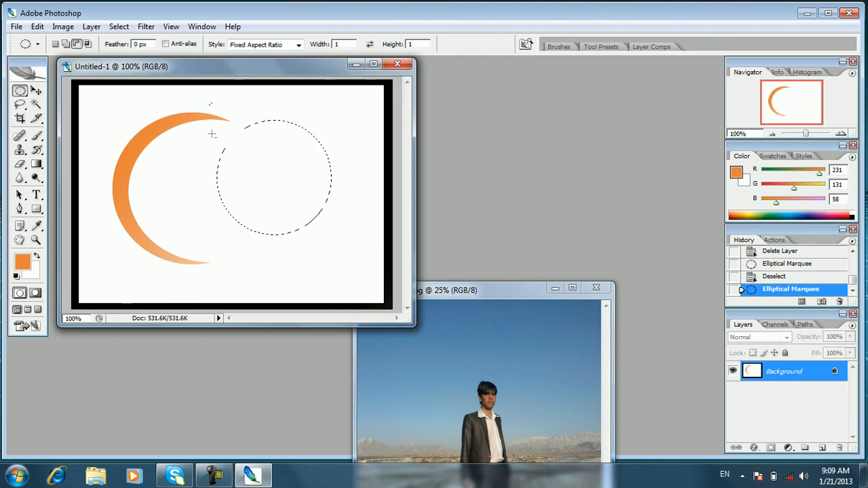
{"action": "left_click_drag", "start_coordinate": [212, 254], "coordinate": [211, 255]}
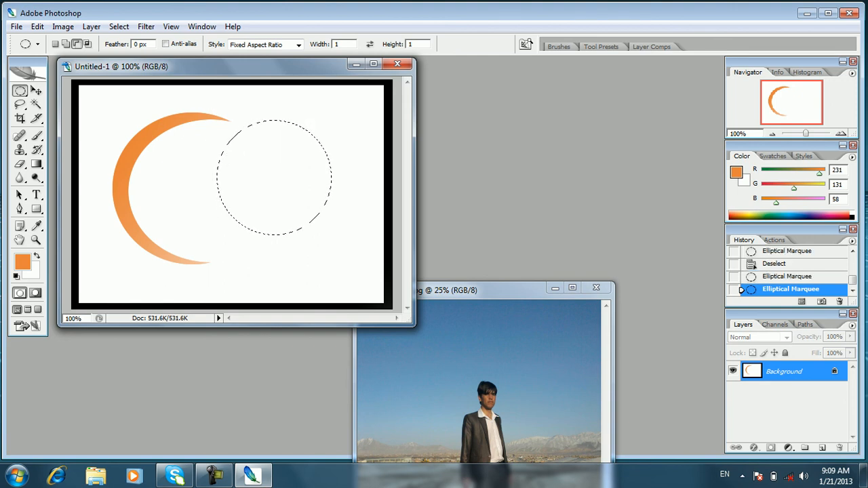
{"action": "left_click_drag", "start_coordinate": [164, 118], "coordinate": [234, 306]}
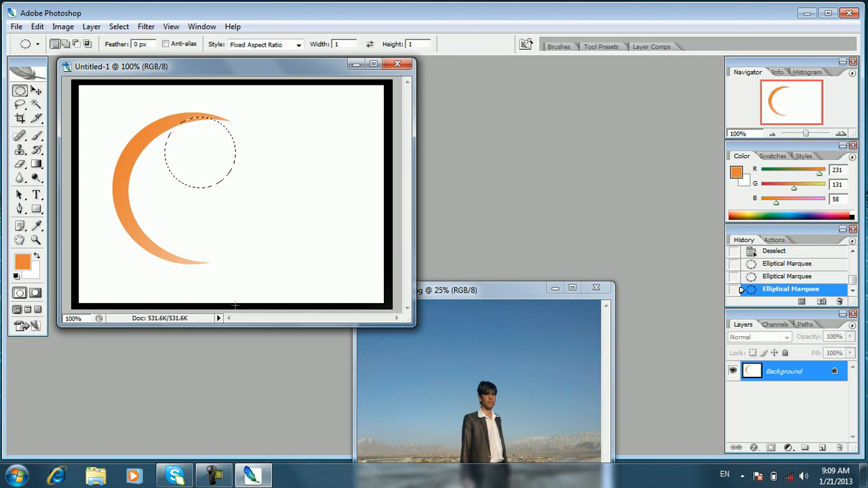
{"action": "key", "text": "ctrl+d"}
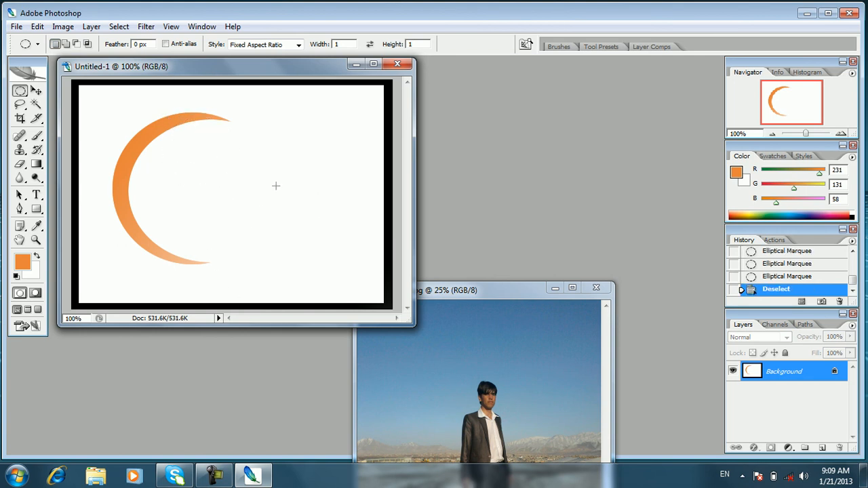
- Set the aspect ratio's width to 5, draw a wide flat elliptical selection across the crescent's upper part, and deselect it
{"action": "left_click", "coordinate": [337, 44]}
{"action": "left_click_drag", "start_coordinate": [214, 179], "coordinate": [372, 277]}
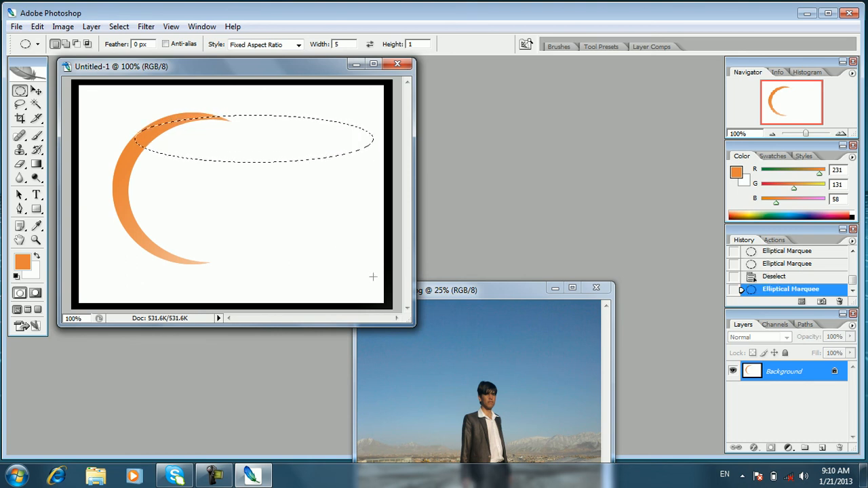
{"action": "key", "text": "ctrl+d"}
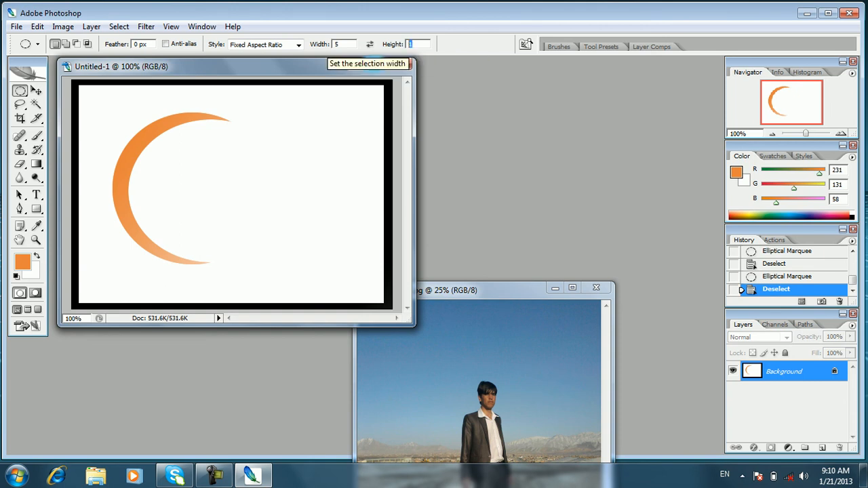
- Switch the marquee style to Fixed Size, place 64 px circular selections at several spots around the crescent, and deselect
{"action": "left_click", "coordinate": [299, 44]}
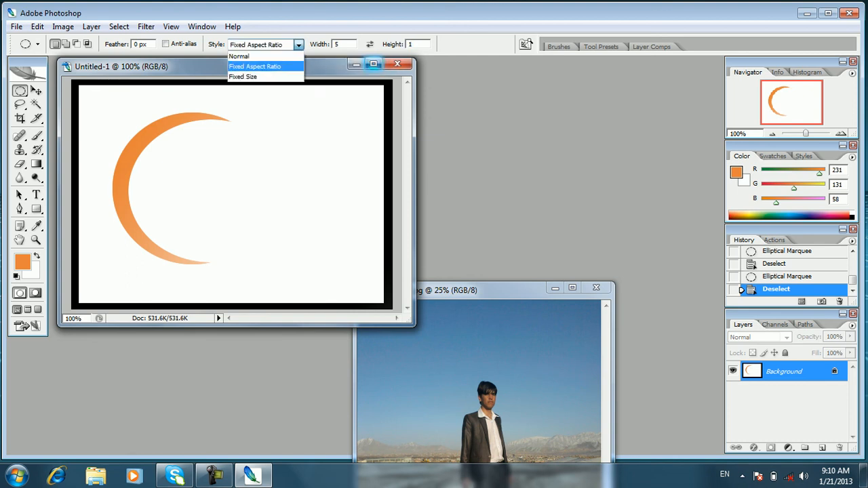
{"action": "key", "text": "Down"}
{"action": "key", "text": "Return"}
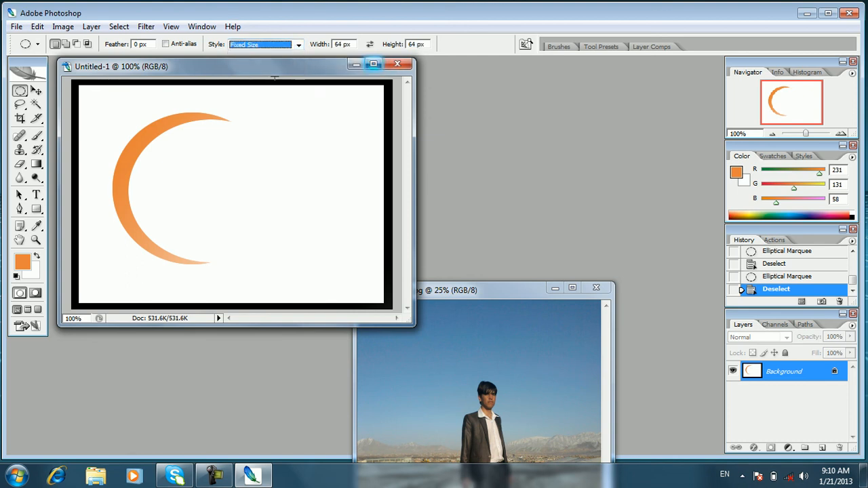
{"action": "left_click", "coordinate": [235, 173]}
{"action": "left_click", "coordinate": [213, 157]}
{"action": "left_click", "coordinate": [177, 154]}
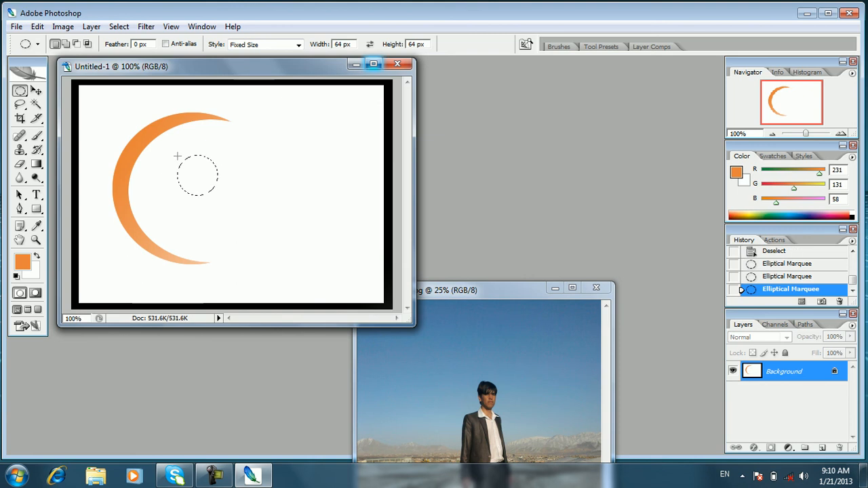
{"action": "left_click", "coordinate": [231, 117]}
{"action": "key", "text": "ctrl+d"}
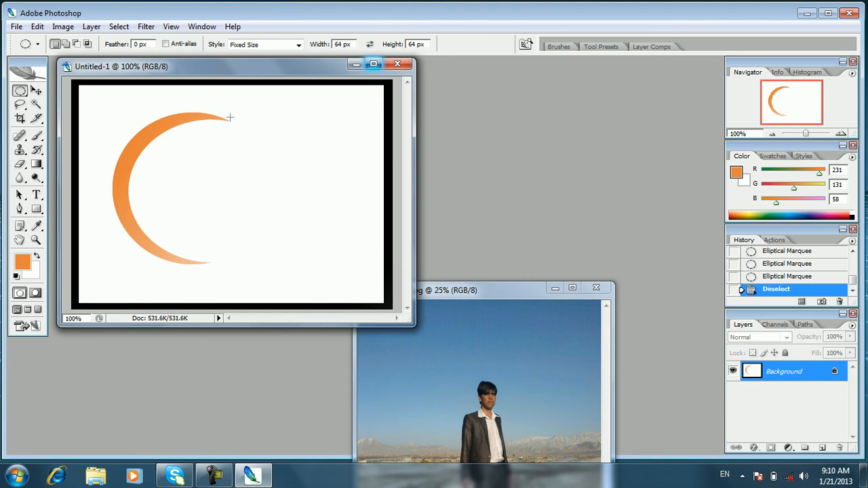
- Set the fixed size to 200 px width and height, place circular selections at several spots on the canvas, and deselect
{"action": "left_click", "coordinate": [338, 44]}
{"action": "type", "text": "2"}
{"action": "type", "text": "00"}
{"action": "type", "text": "200"}
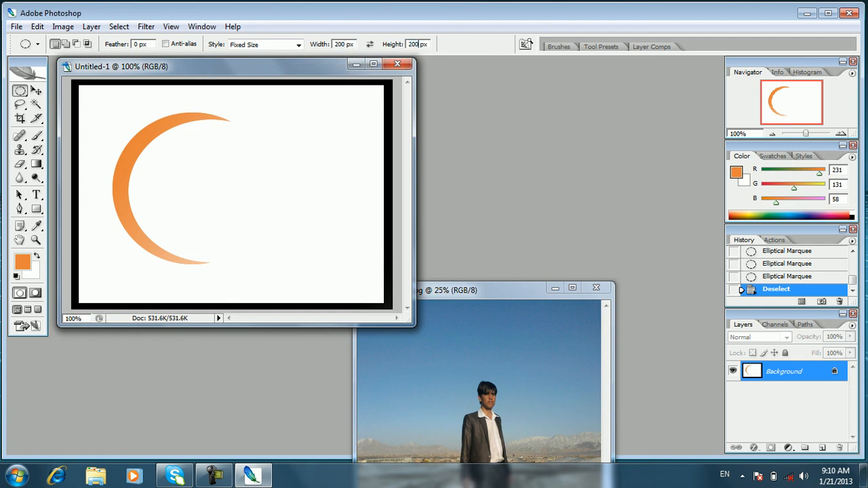
{"action": "left_click", "coordinate": [274, 134]}
{"action": "left_click", "coordinate": [162, 152]}
{"action": "left_click", "coordinate": [116, 143]}
{"action": "left_click", "coordinate": [197, 117]}
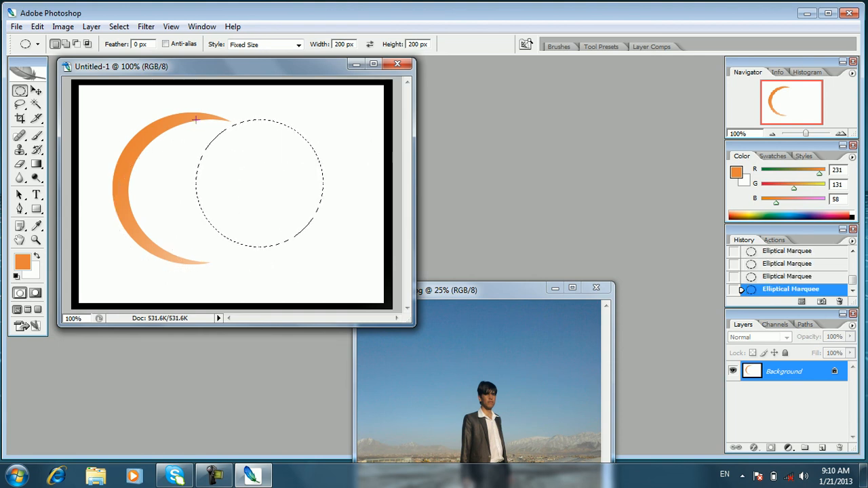
{"action": "left_click_drag", "start_coordinate": [174, 126], "coordinate": [156, 137]}
{"action": "key", "text": "ctrl+d"}
- Switch to the Rectangular Marquee tool, and go to the photo folder on lessons (D:) for opening an image
{"action": "left_click", "coordinate": [19, 90]}
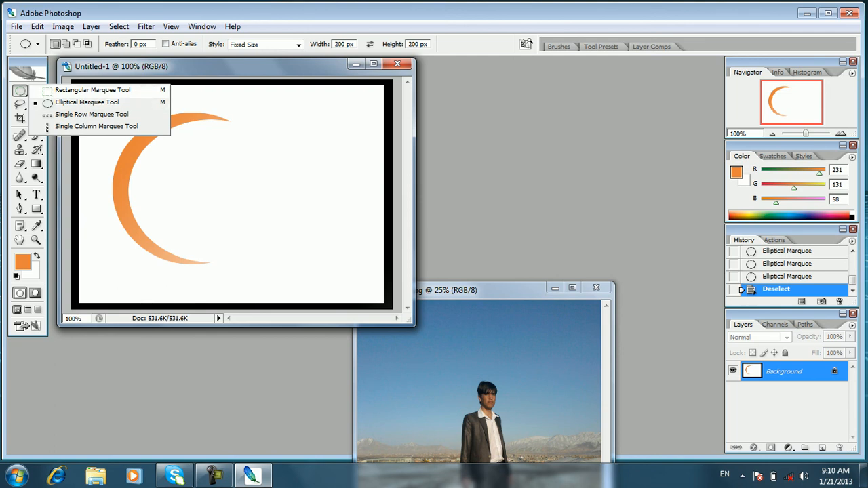
{"action": "left_click", "coordinate": [93, 90]}
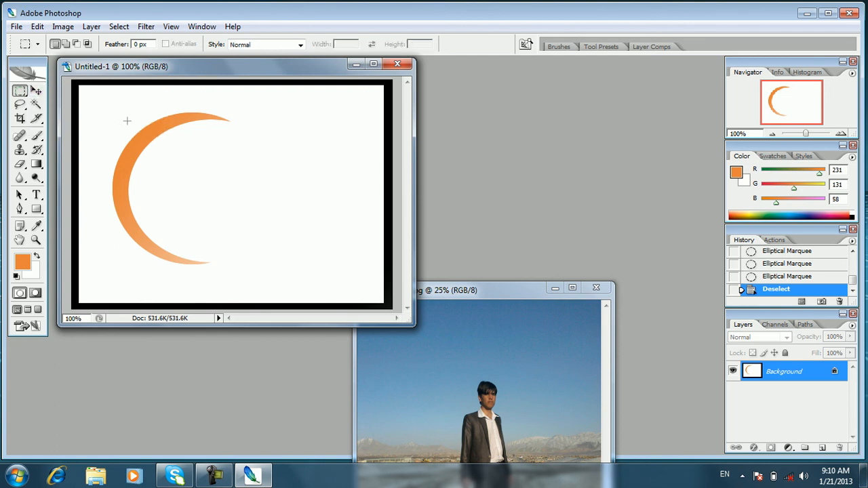
{"action": "key", "text": "ctrl+o"}
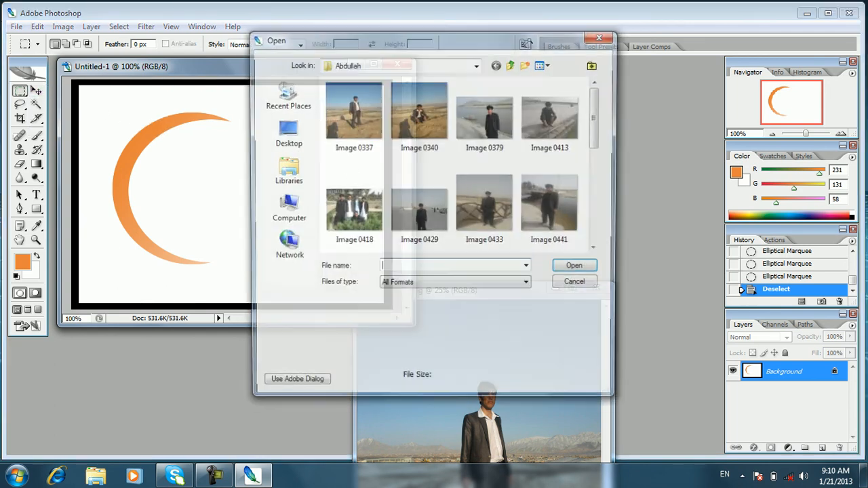
{"action": "left_click", "coordinate": [286, 209]}
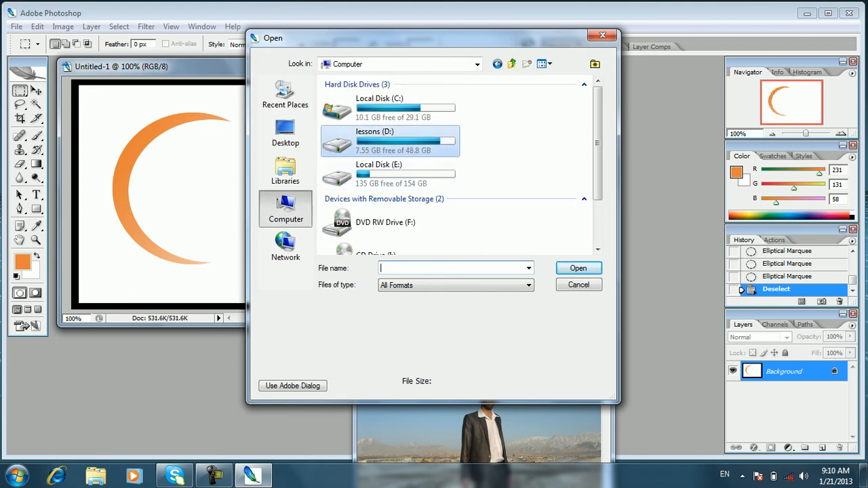
{"action": "double_click", "coordinate": [382, 142]}
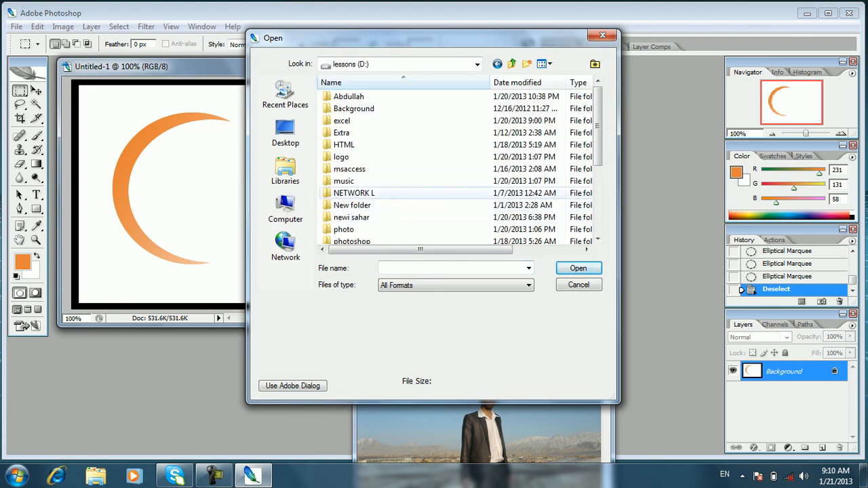
{"action": "scroll", "coordinate": [380, 143], "scroll_direction": "down", "scroll_amount": 2}
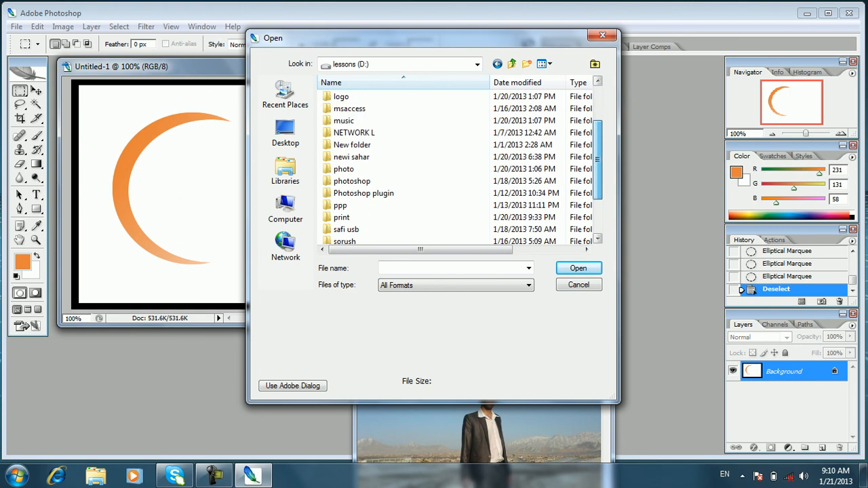
{"action": "double_click", "coordinate": [366, 169]}
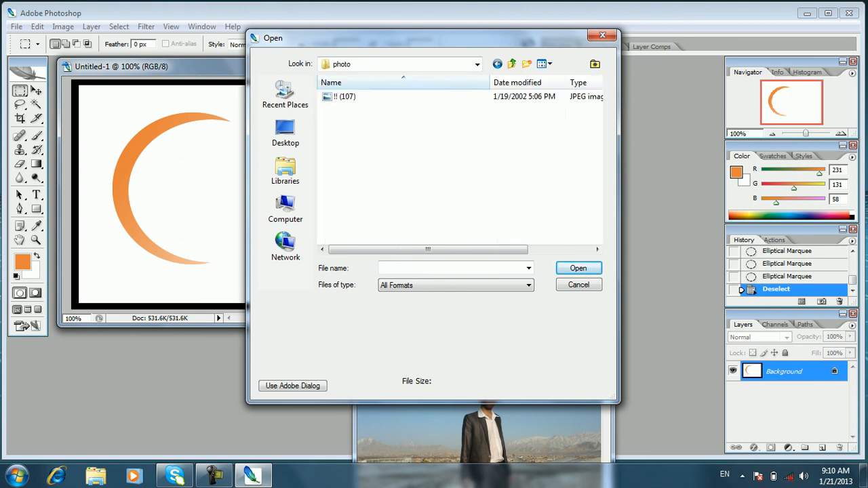
- Open Image 1676 from the photo folder
{"action": "left_click_drag", "start_coordinate": [597, 91], "coordinate": [598, 222]}
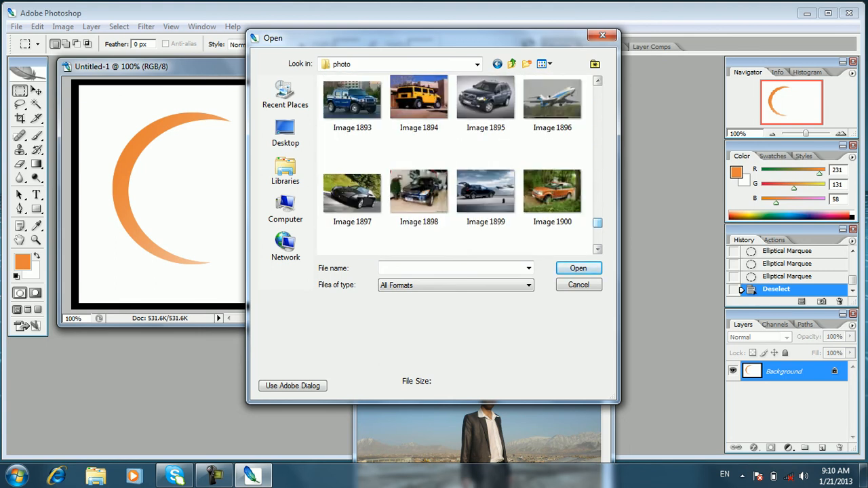
{"action": "left_click", "coordinate": [597, 249]}
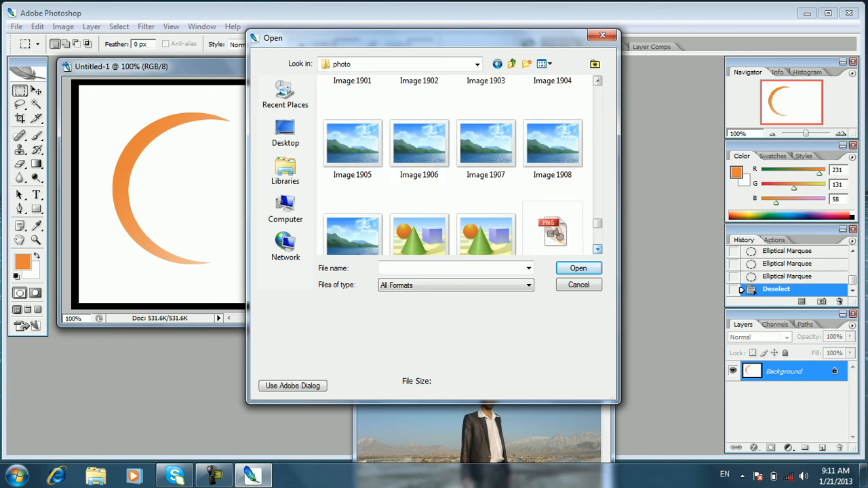
{"action": "scroll", "coordinate": [598, 249], "scroll_direction": "down", "scroll_amount": 3}
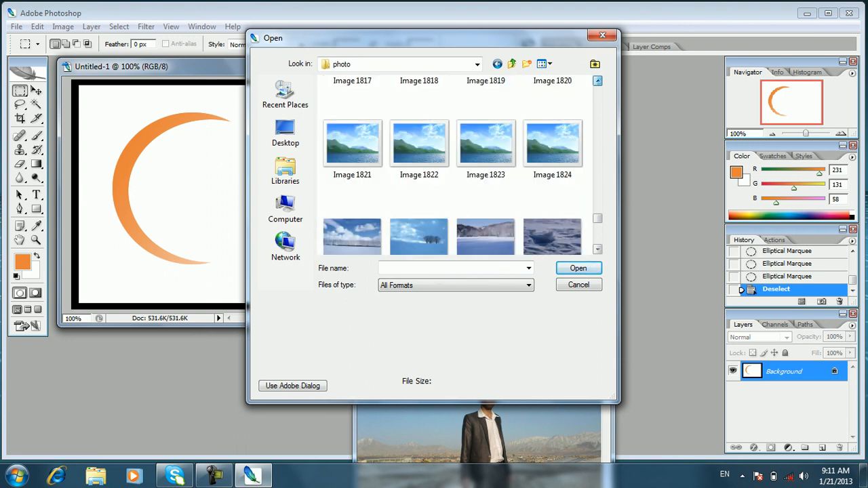
{"action": "scroll", "coordinate": [454, 166], "scroll_direction": "up", "scroll_amount": 1}
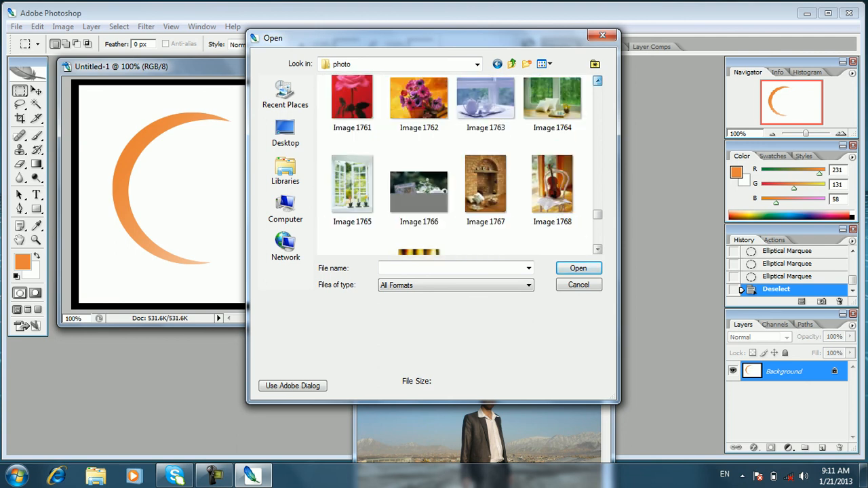
{"action": "scroll", "coordinate": [453, 163], "scroll_direction": "up", "scroll_amount": 5}
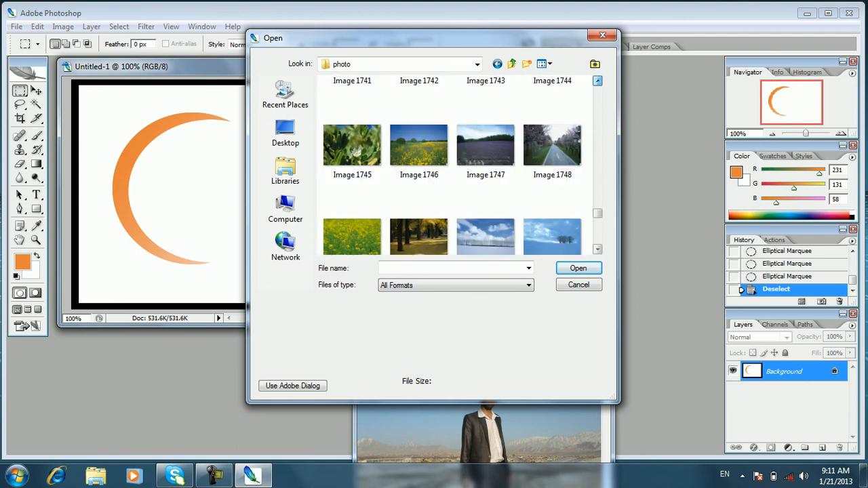
{"action": "scroll", "coordinate": [453, 163], "scroll_direction": "up", "scroll_amount": 8}
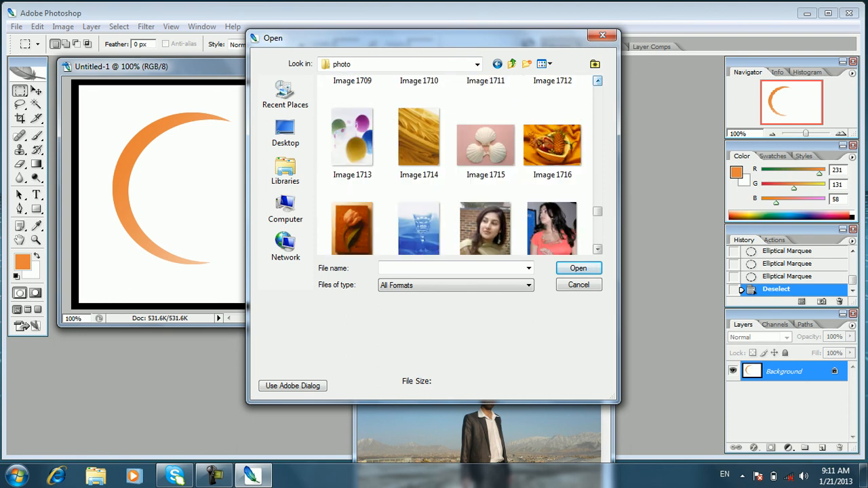
{"action": "scroll", "coordinate": [459, 165], "scroll_direction": "up", "scroll_amount": 7}
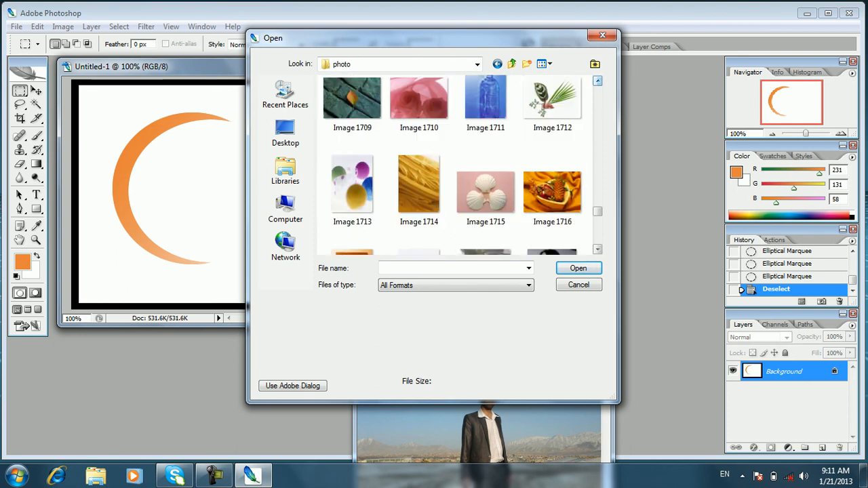
{"action": "scroll", "coordinate": [459, 165], "scroll_direction": "up", "scroll_amount": 7}
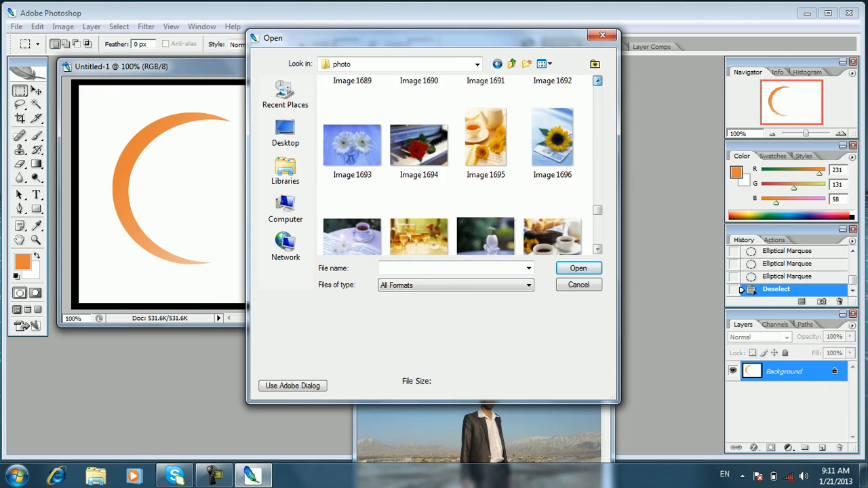
{"action": "scroll", "coordinate": [459, 165], "scroll_direction": "up", "scroll_amount": 2}
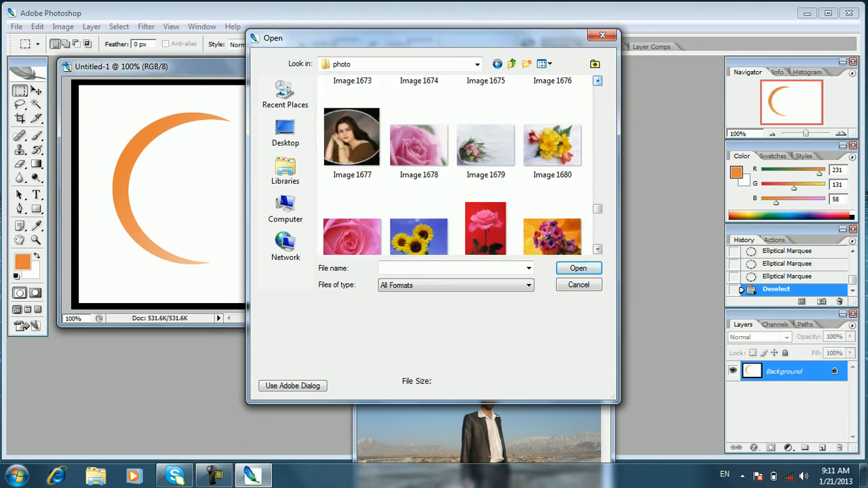
{"action": "left_click", "coordinate": [553, 98]}
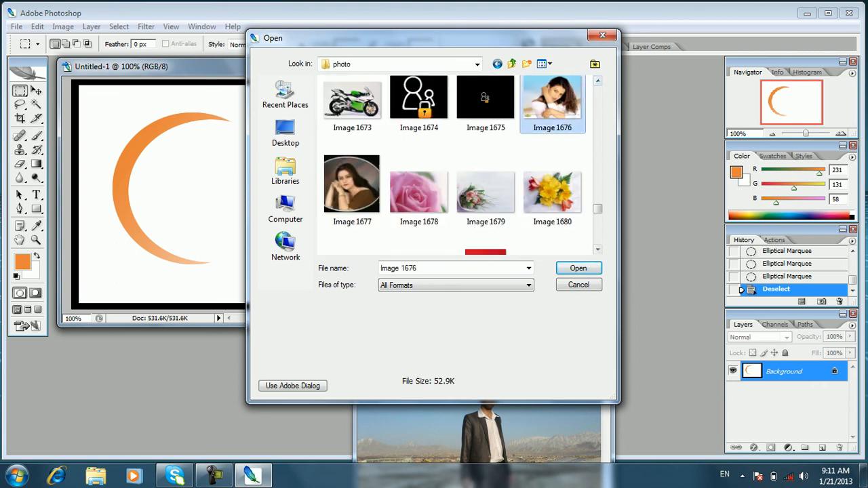
{"action": "left_click", "coordinate": [578, 267]}
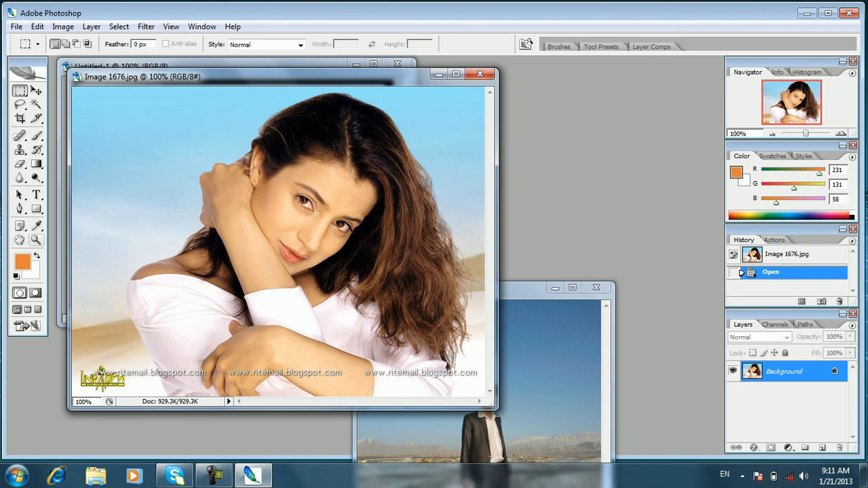
- Choose the Elliptical Marquee tool for selecting the eyes in the portrait
{"action": "left_click", "coordinate": [36, 240]}
{"action": "left_click", "coordinate": [279, 236]}
{"action": "left_click", "coordinate": [279, 235]}
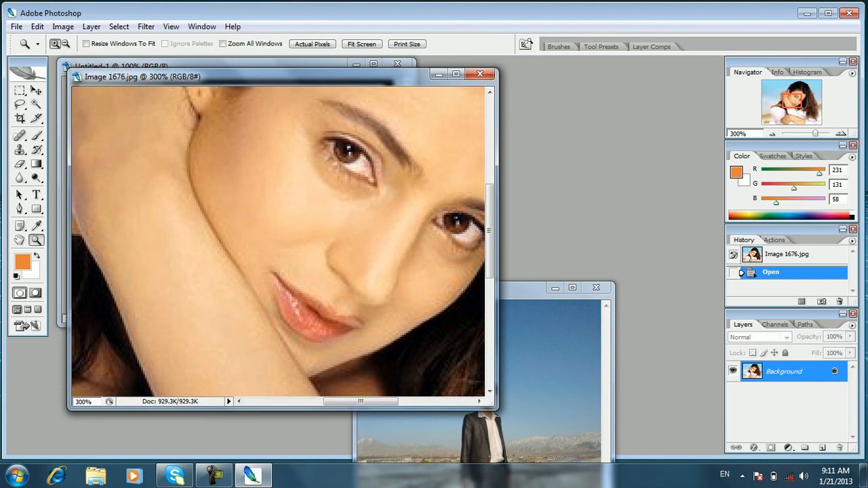
{"action": "key", "text": "ctrl+plus"}
{"action": "left_click_drag", "start_coordinate": [360, 402], "coordinate": [388, 402]}
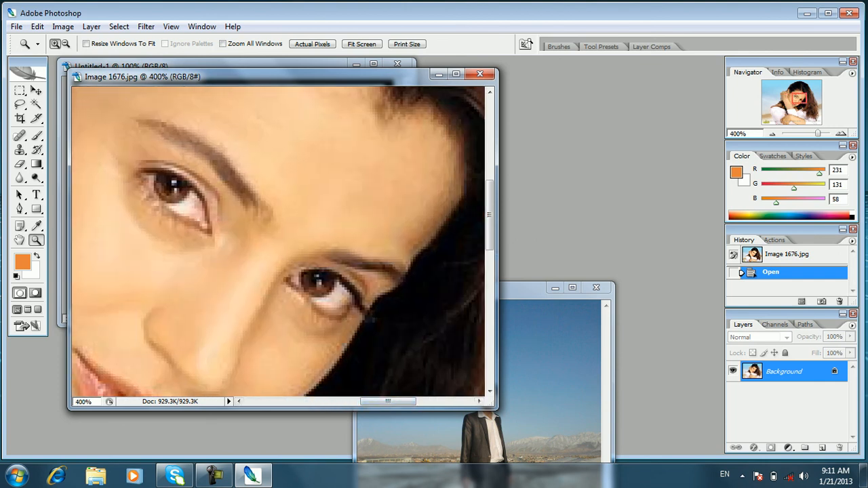
{"action": "left_click", "coordinate": [20, 90]}
{"action": "left_click", "coordinate": [87, 102]}
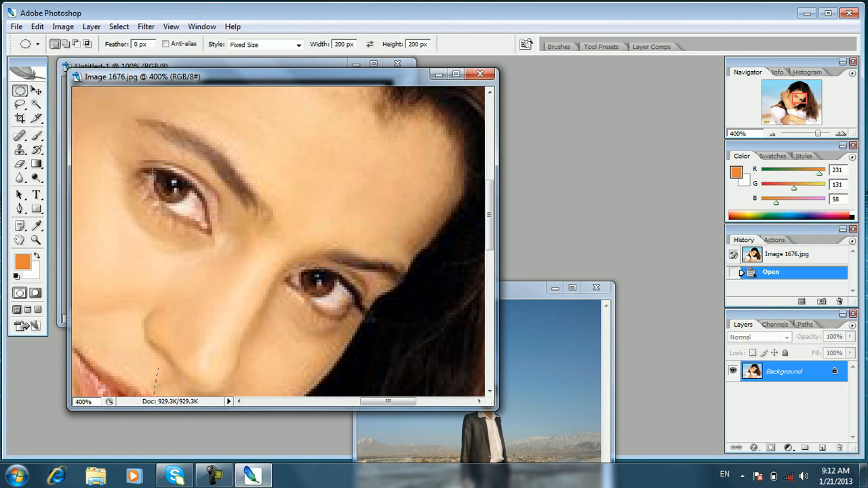
{"action": "left_click", "coordinate": [166, 176]}
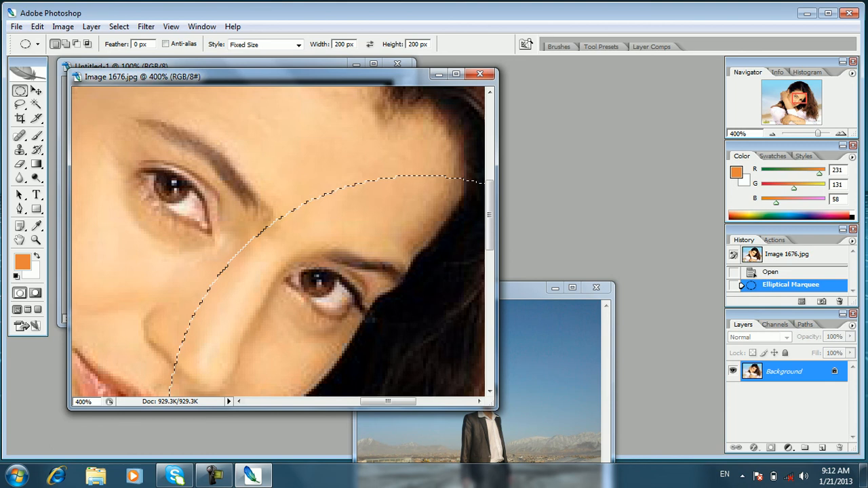
{"action": "key", "text": "ctrl+d"}
{"action": "left_click", "coordinate": [167, 176]}
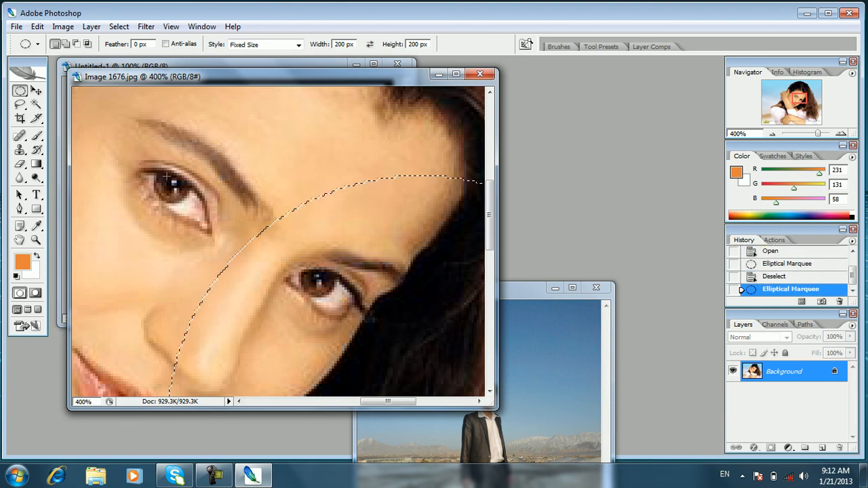
{"action": "key", "text": "ctrl+d"}
{"action": "left_click", "coordinate": [140, 154]}
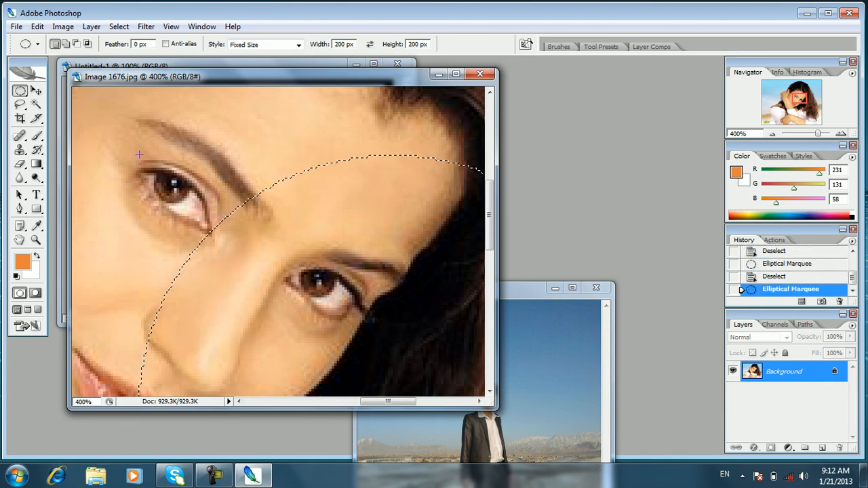
{"action": "key", "text": "ctrl+d"}
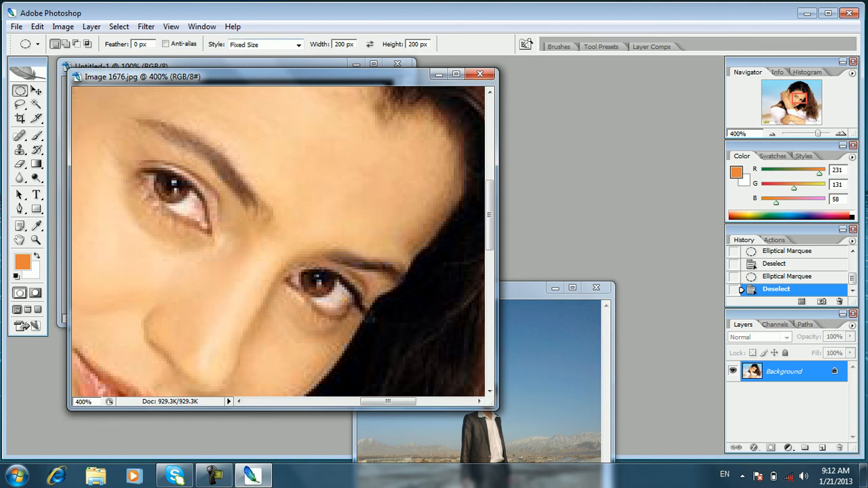
- Set the marquee style to Normal and select the irises of both eyes with elliptical marquees combined into one selection
{"action": "left_click", "coordinate": [298, 45]}
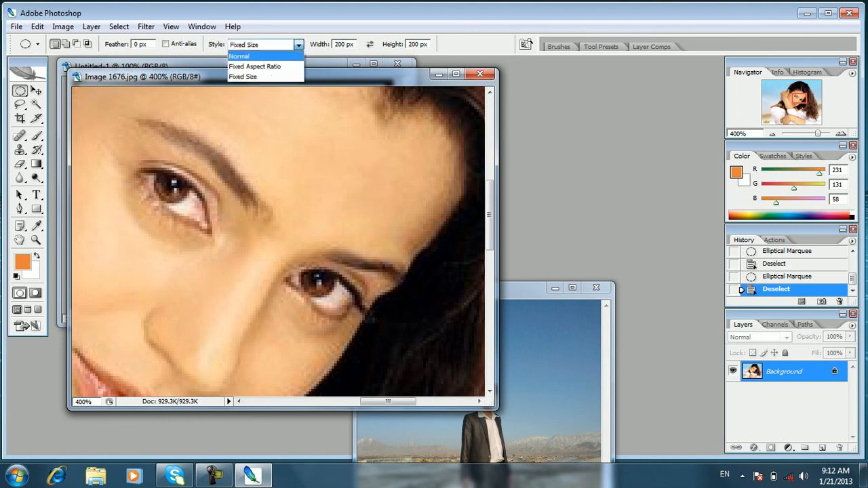
{"action": "left_click", "coordinate": [266, 55]}
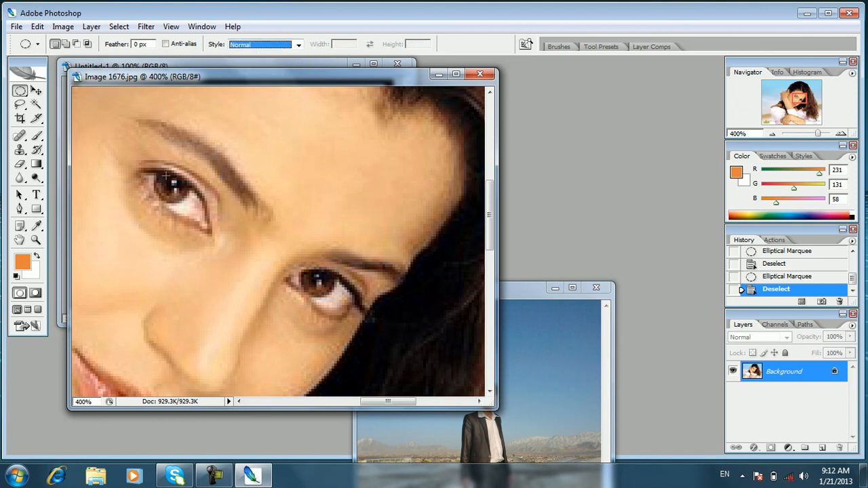
{"action": "left_click_drag", "start_coordinate": [154, 175], "coordinate": [191, 200]}
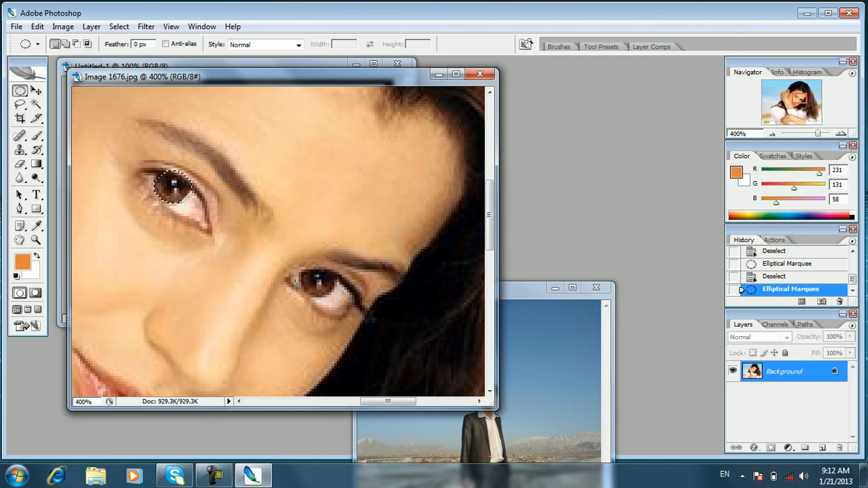
{"action": "left_click_drag", "start_coordinate": [298, 271], "coordinate": [338, 300]}
{"action": "left_click", "coordinate": [66, 43]}
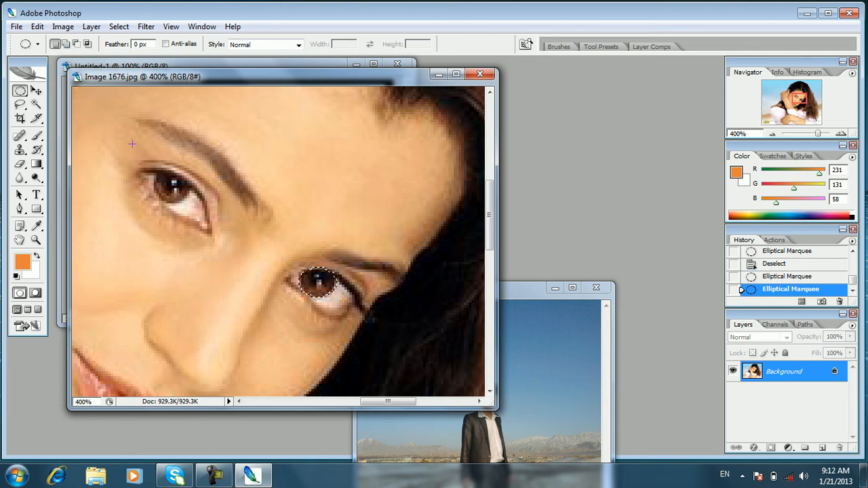
{"action": "key", "text": "shift"}
{"action": "left_click_drag", "start_coordinate": [190, 202], "coordinate": [190, 202]}
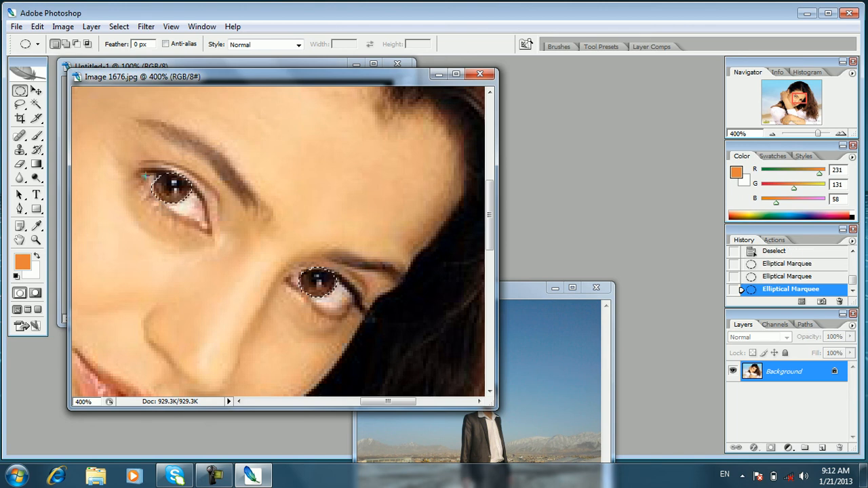
- Recolor the selected irises with Color Balance by setting the Magenta–Green midtones level to +77, and deselect
{"action": "key", "text": "ctrl+b"}
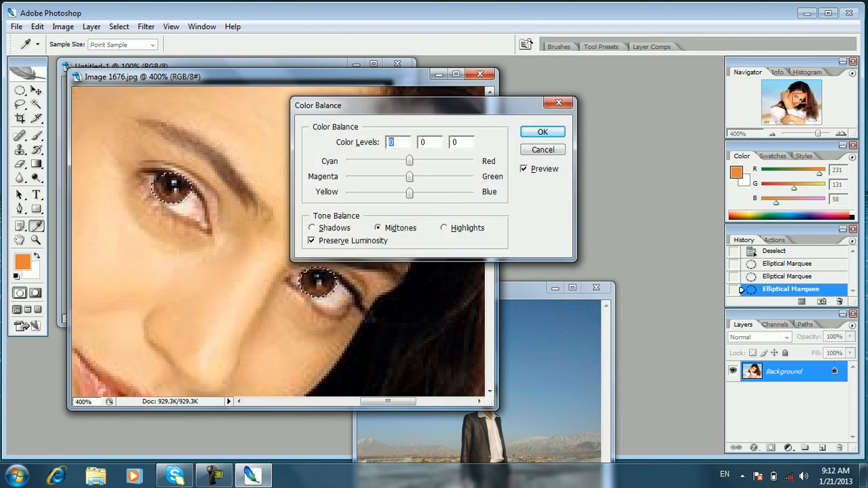
{"action": "left_click_drag", "start_coordinate": [380, 105], "coordinate": [399, 84]}
{"action": "left_click_drag", "start_coordinate": [429, 155], "coordinate": [478, 155]}
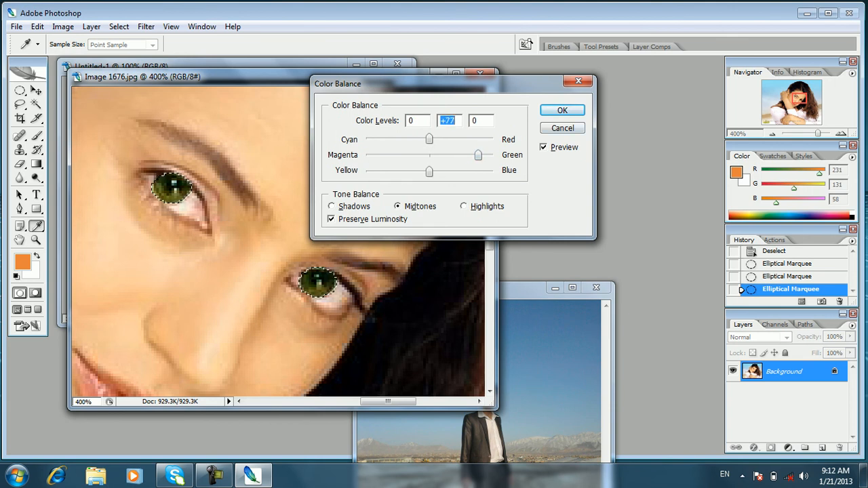
{"action": "left_click", "coordinate": [562, 109]}
{"action": "key", "text": "ctrl+d"}
- Switch the active marquee to the Rectangular Marquee tool
{"action": "key", "text": "z"}
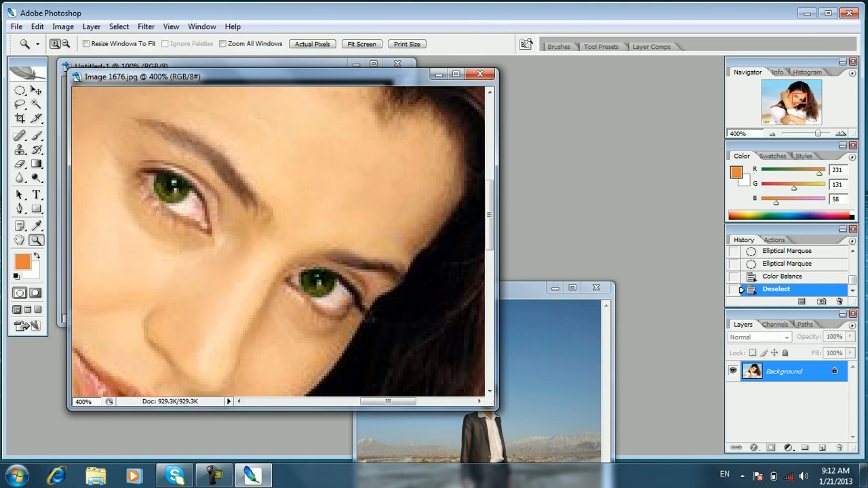
{"action": "key", "text": "ctrl+minus"}
{"action": "key", "text": "ctrl+minus"}
{"action": "key", "text": "ctrl+minus"}
{"action": "key", "text": "ctrl+minus"}
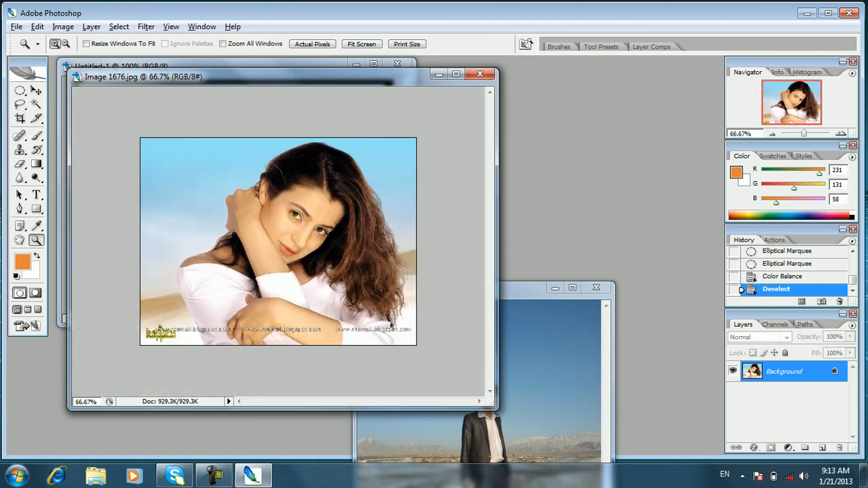
{"action": "left_click", "coordinate": [20, 90]}
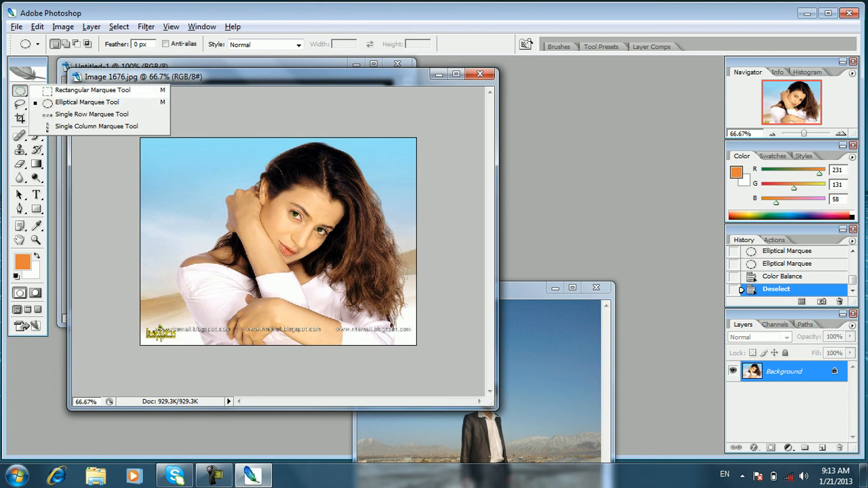
{"action": "left_click", "coordinate": [87, 90]}
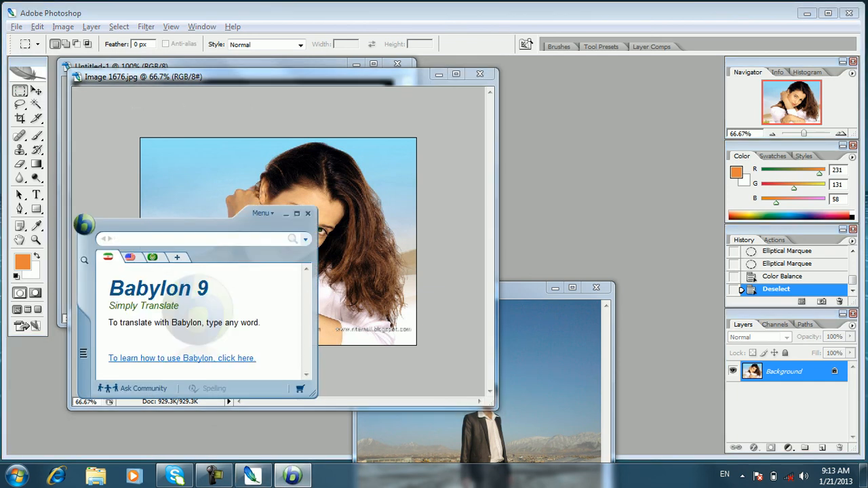
{"action": "right_click", "coordinate": [742, 476]}
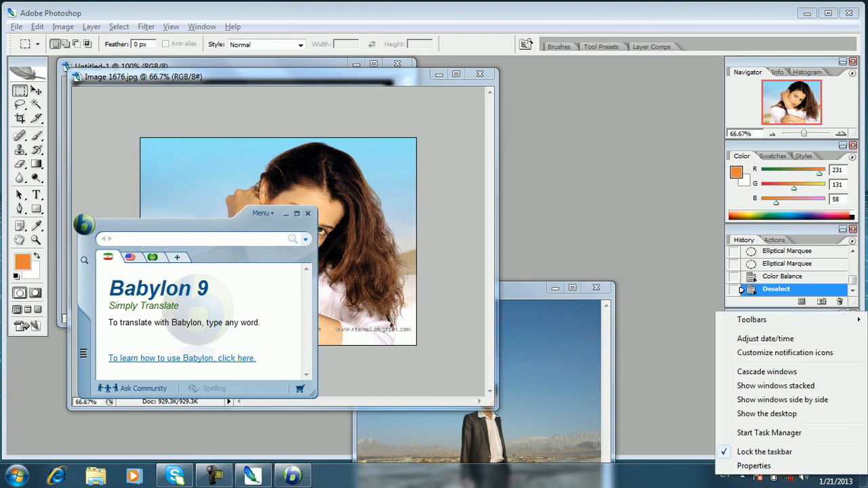
{"action": "key", "text": "Escape"}
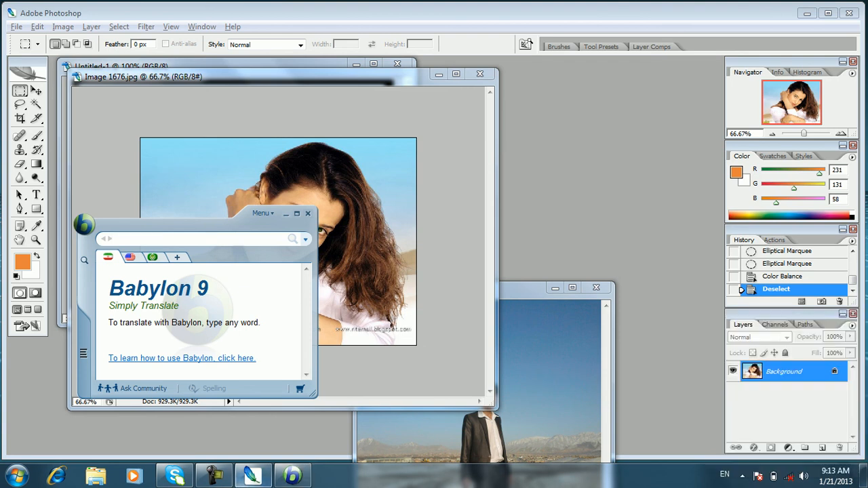
{"action": "left_click", "coordinate": [214, 476]}
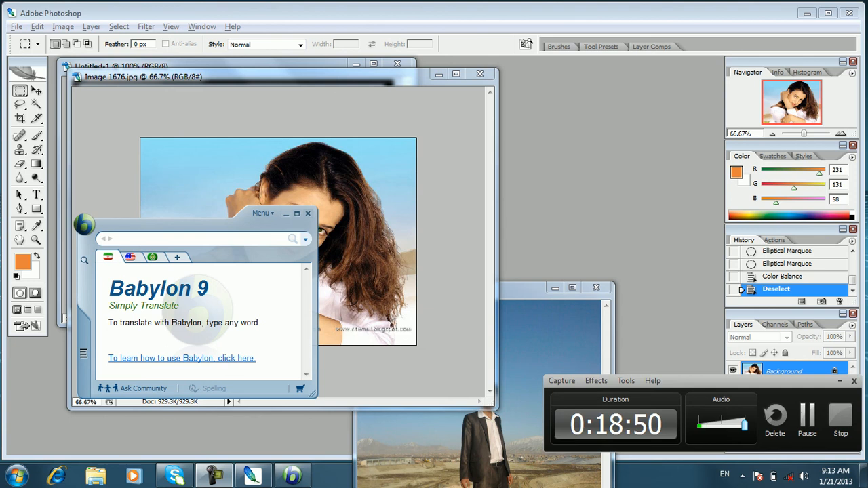